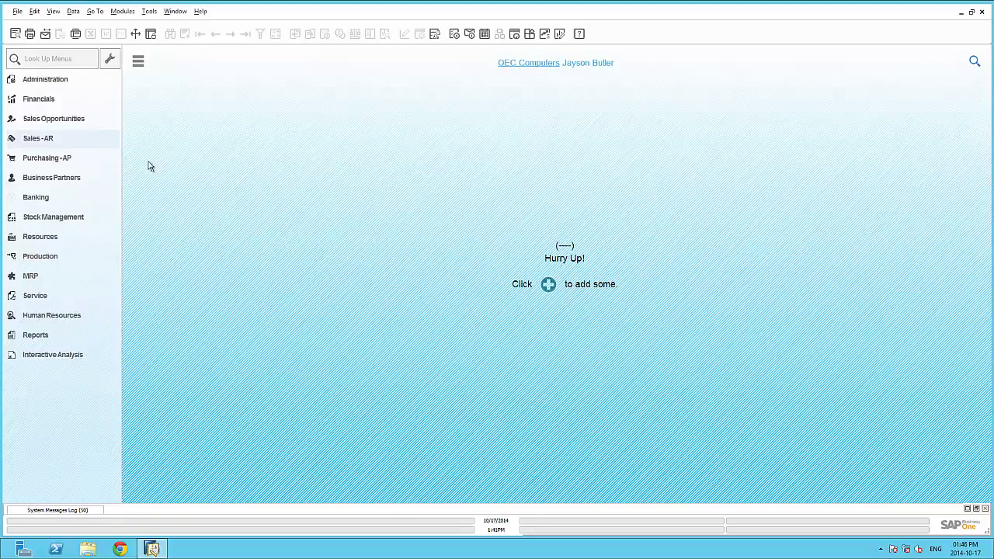
# Open the Monthly Customer Status Report criteria from the Sales - A/R reports
pyautogui.click(85, 140)
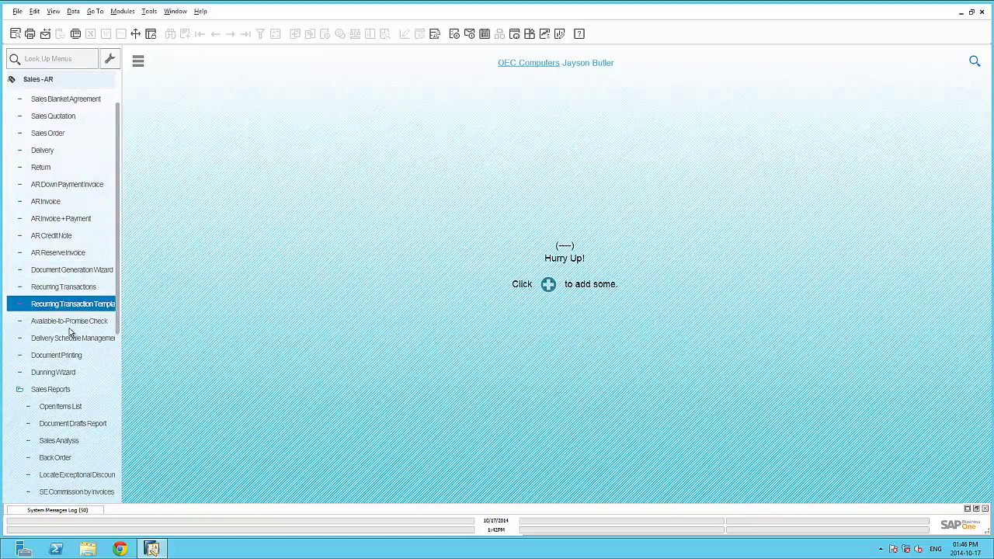
pyautogui.scroll(-3, 66, 349)
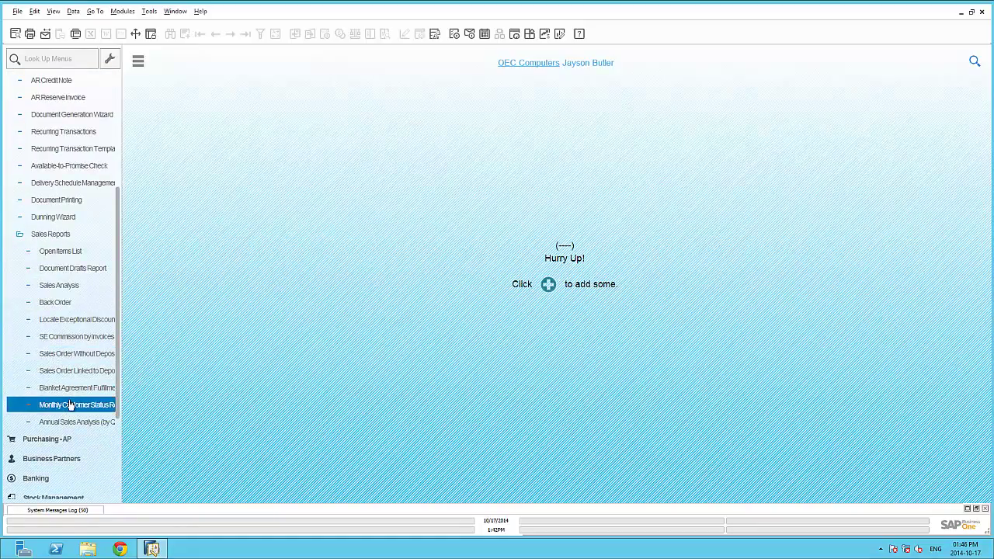
pyautogui.click(68, 405)
# Set Posting Date 01/01/2014 to 10/31/2014, accept the customer selection, and run the report
pyautogui.click(524, 260)
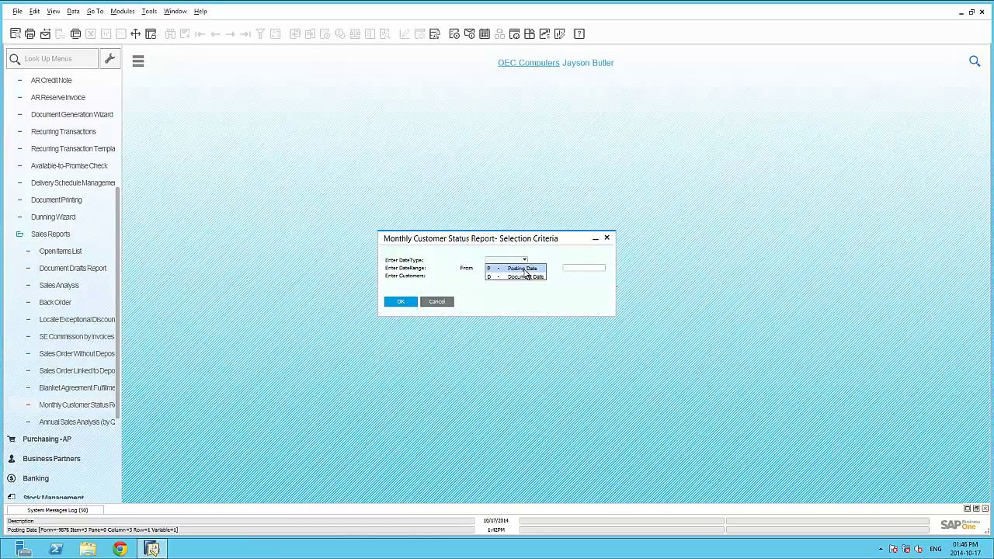
pyautogui.click(512, 267)
pyautogui.click(525, 268)
pyautogui.click(523, 282)
pyautogui.click(517, 289)
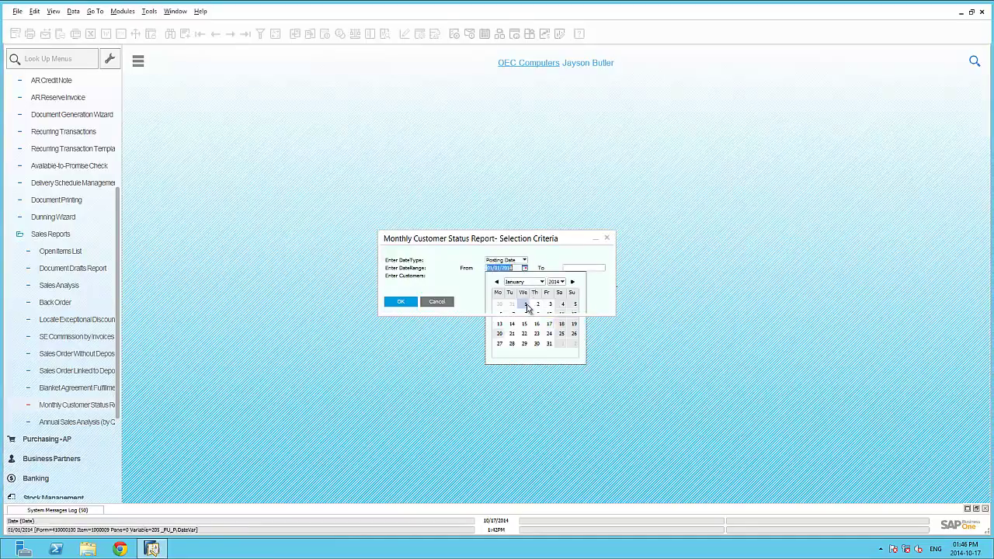
pyautogui.click(524, 304)
pyautogui.click(602, 268)
pyautogui.click(627, 344)
pyautogui.click(513, 275)
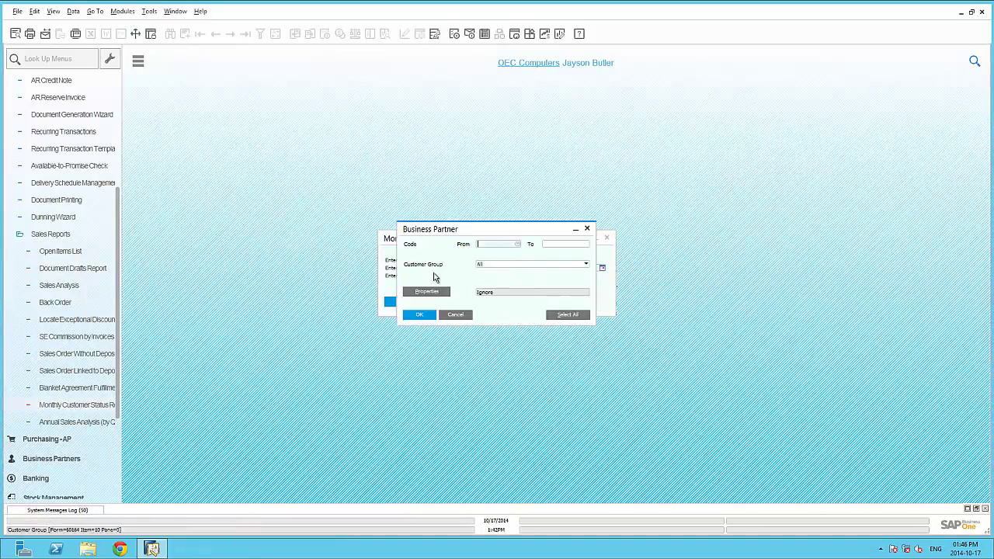
pyautogui.click(419, 313)
pyautogui.click(402, 303)
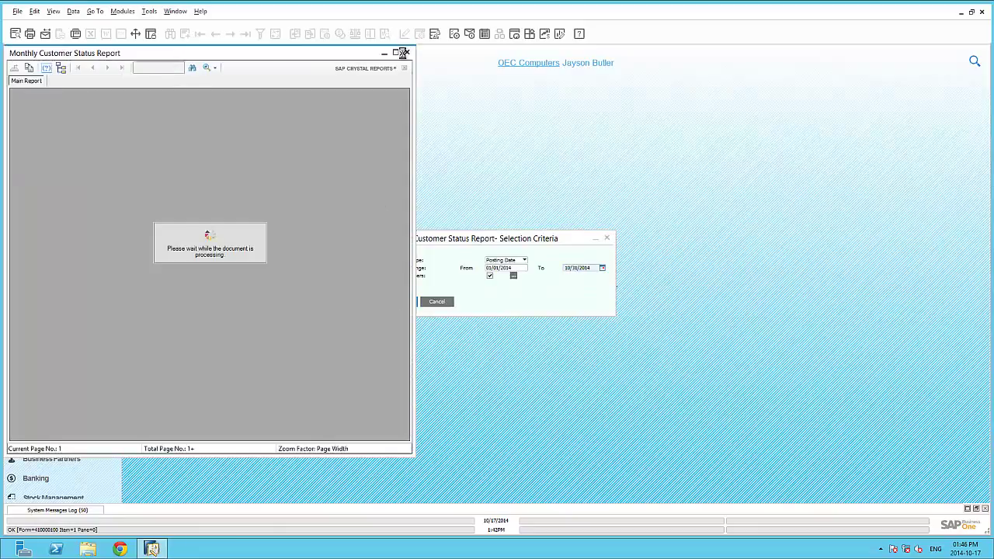
# Maximize the report, page through to page 3 and customer C30000, then close the criteria
pyautogui.click(398, 52)
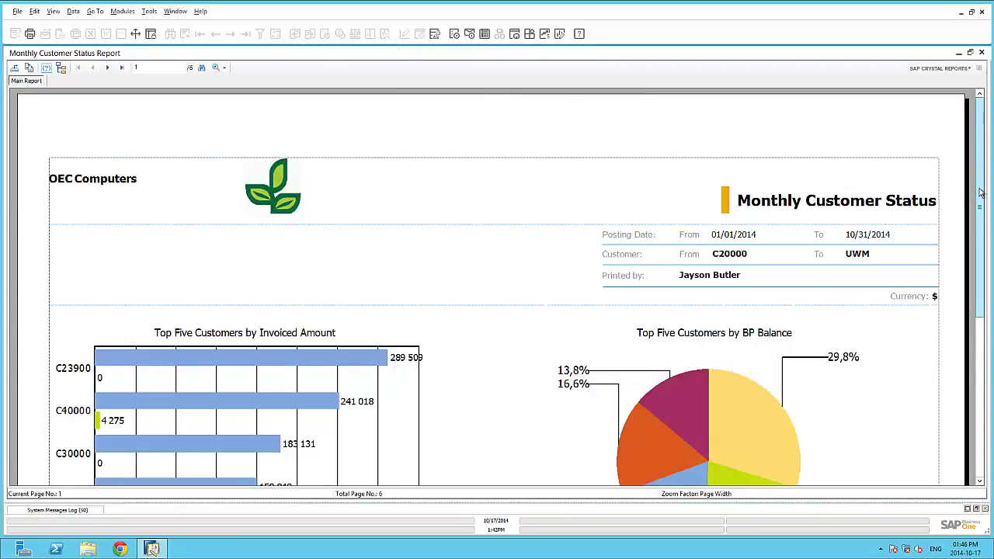
pyautogui.moveTo(981, 189); pyautogui.dragTo(980, 243)
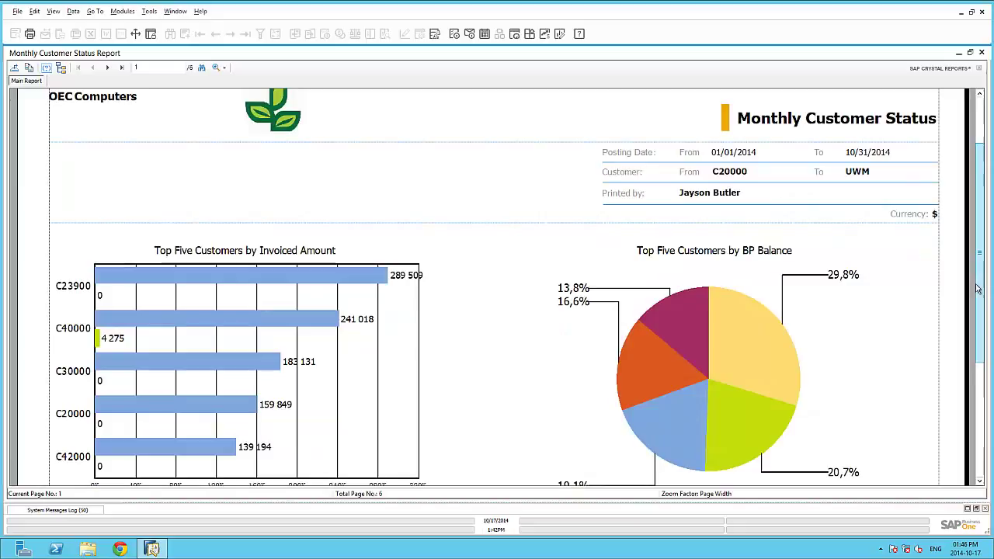
pyautogui.scroll(-3, 767, 201)
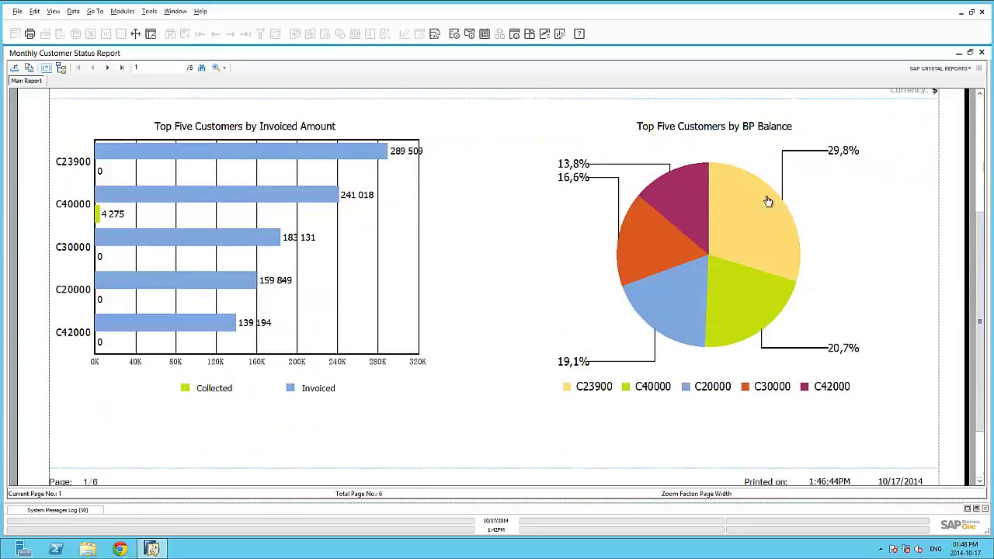
pyautogui.click(107, 67)
pyautogui.click(107, 68)
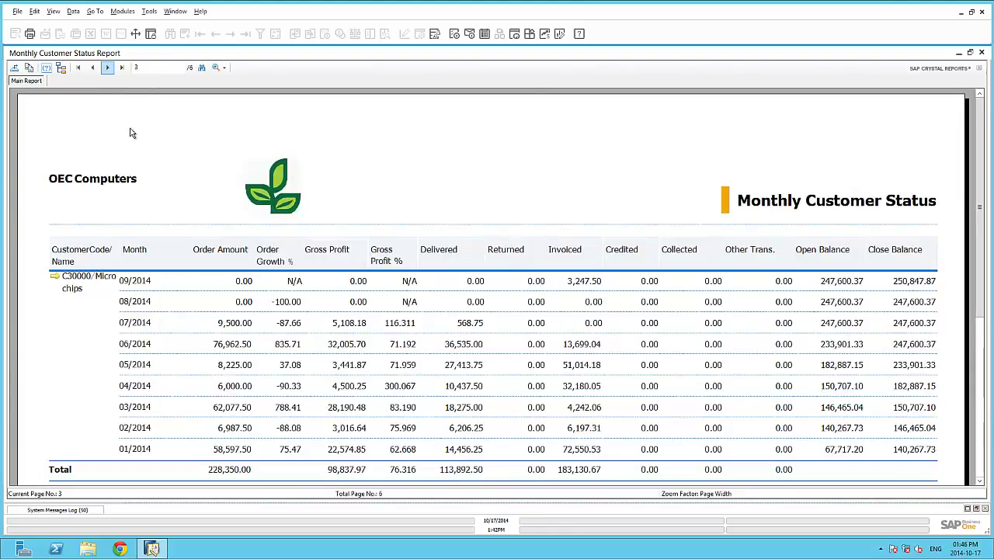
pyautogui.click(56, 278)
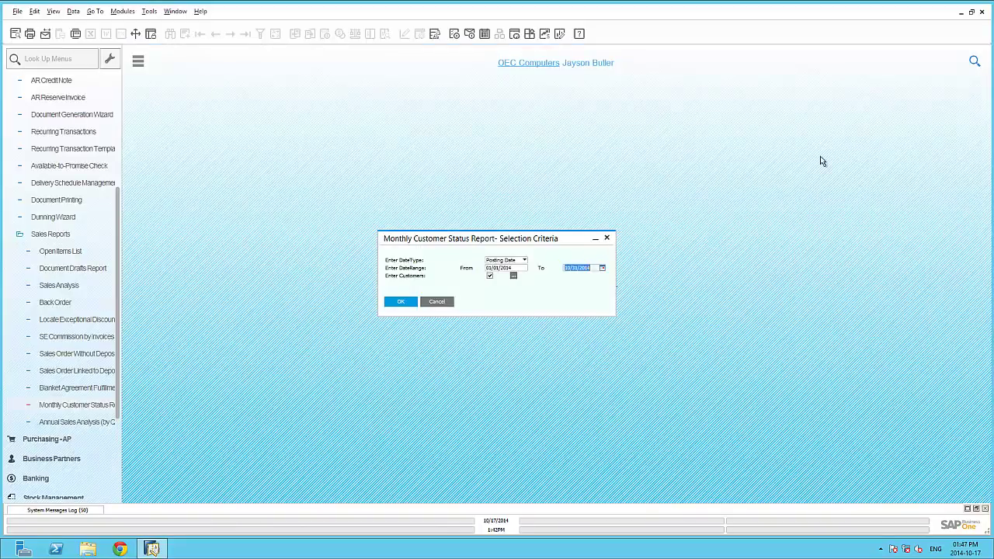
pyautogui.click(445, 302)
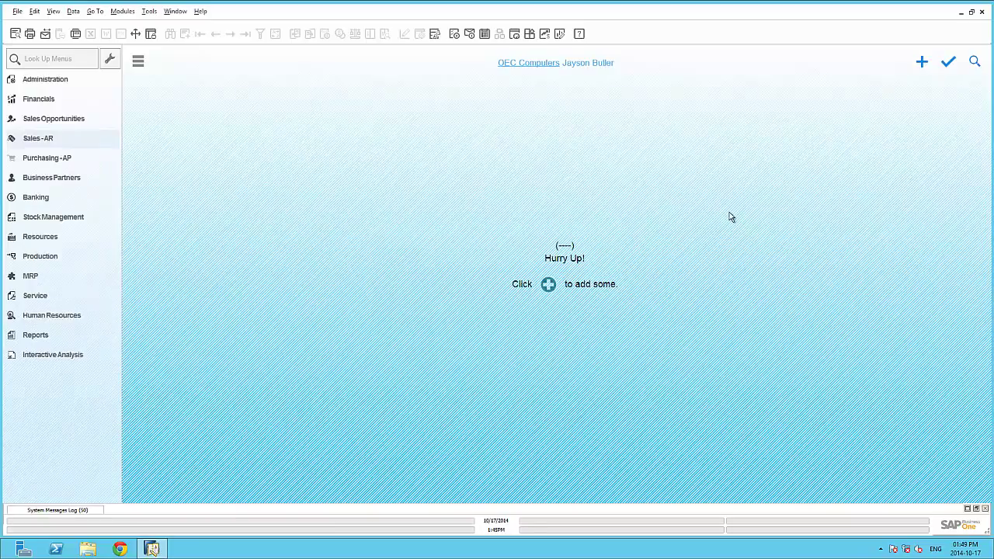
# Add the Sales Analysis - SAP HANA, Top 5 Customers and top-5-by-sales-amount widgets
pyautogui.click(922, 64)
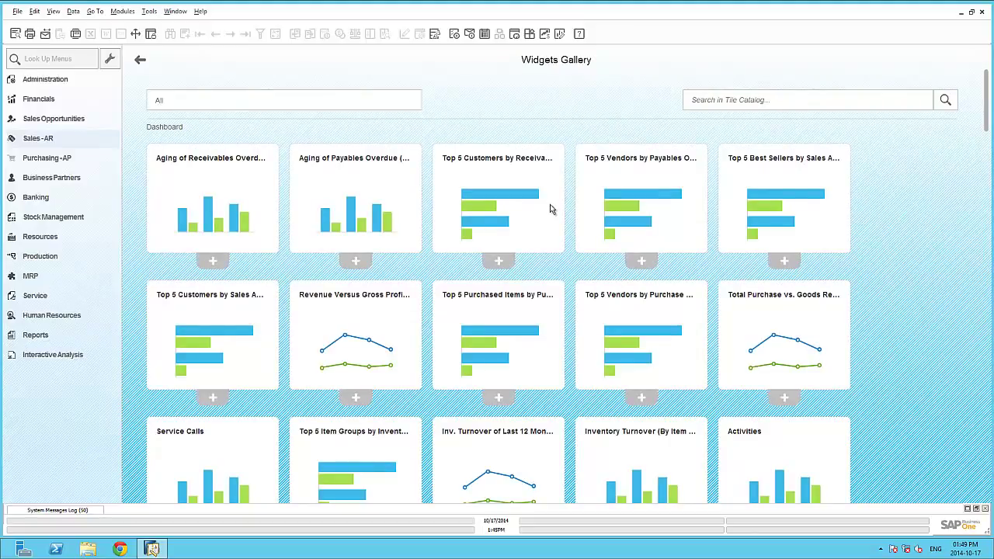
pyautogui.scroll(-5, 549, 209)
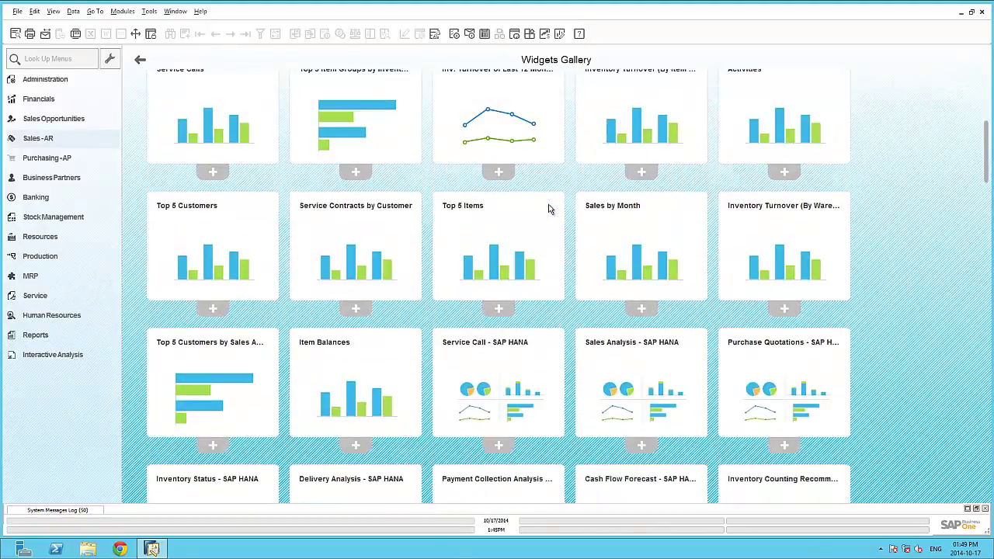
pyautogui.scroll(-1, 548, 209)
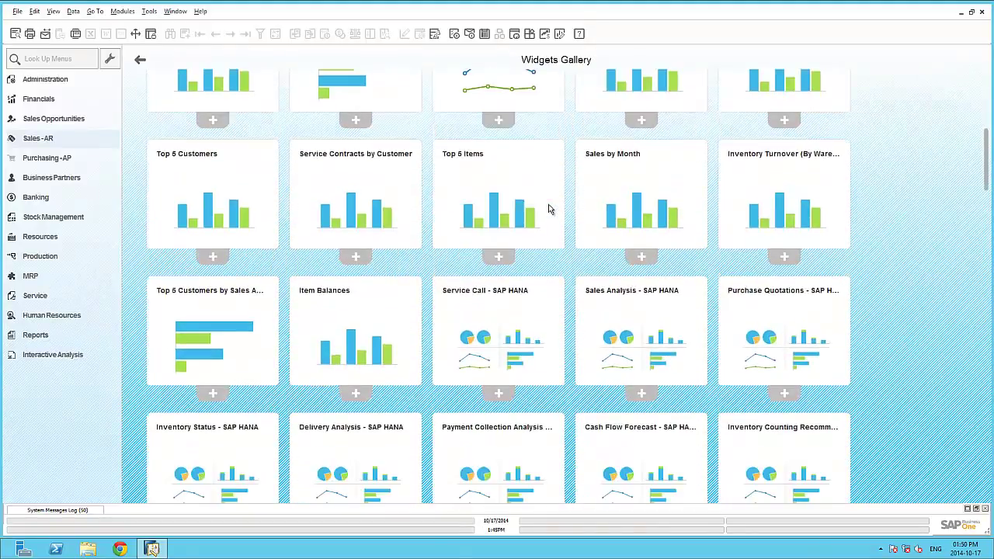
pyautogui.click(640, 395)
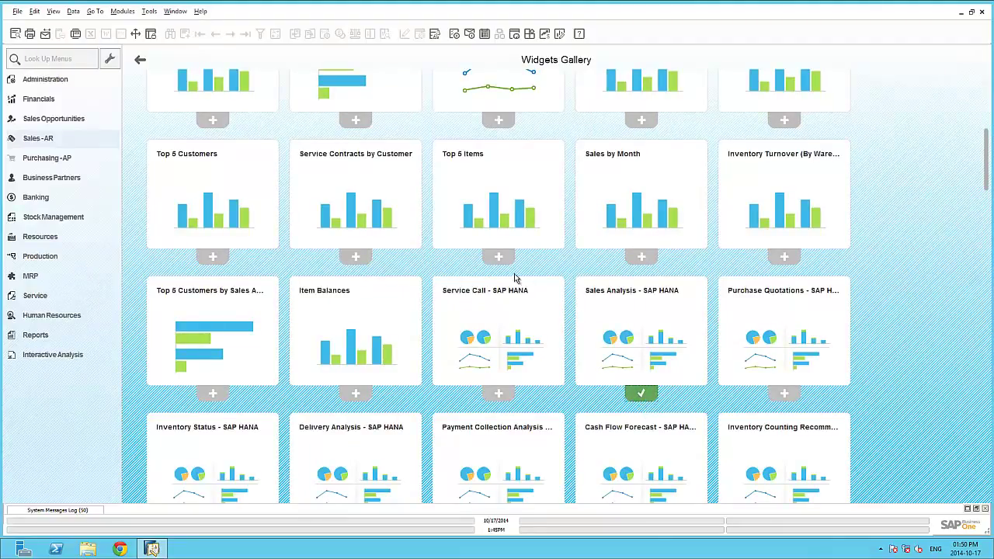
pyautogui.click(221, 262)
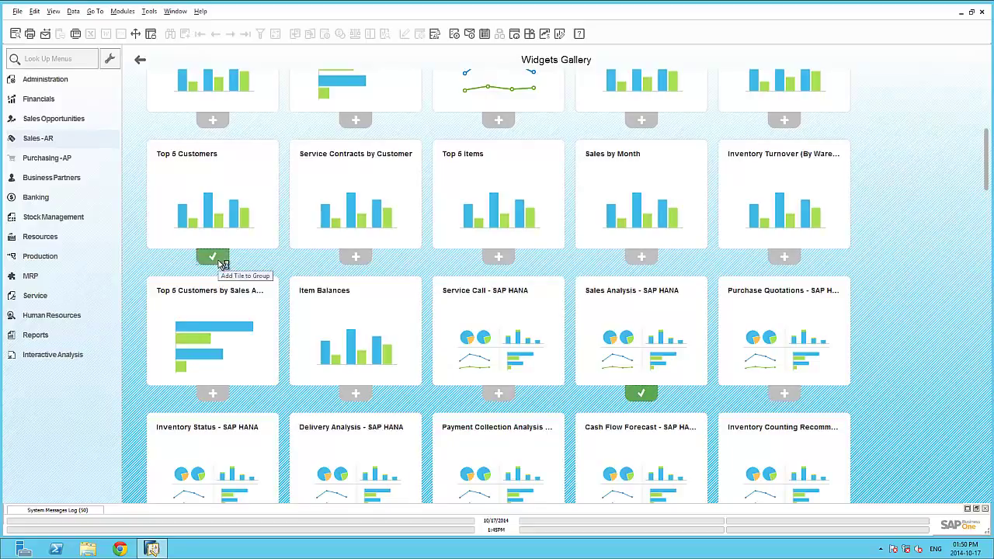
pyautogui.click(221, 394)
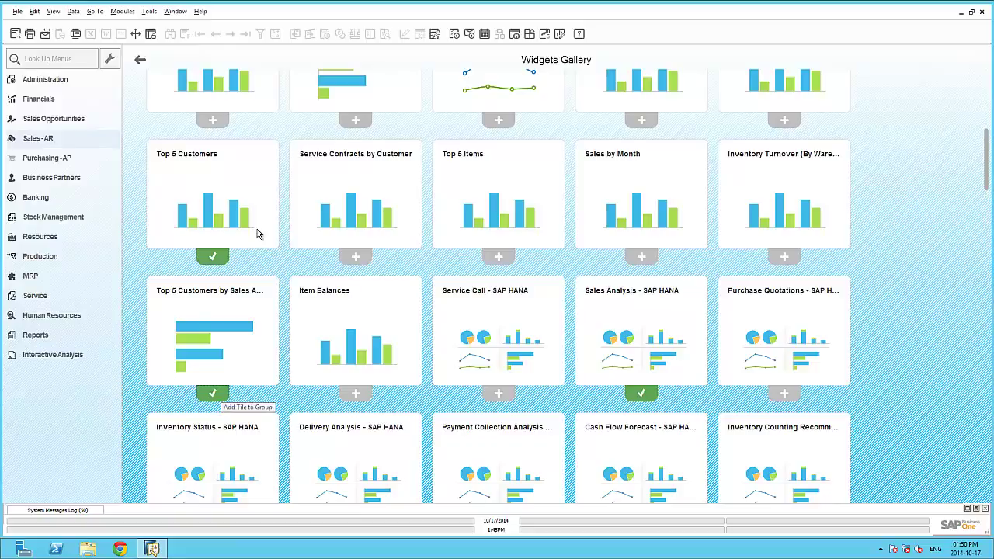
# Return to the cockpit, save the layout, and start editing it again
pyautogui.scroll(2, 257, 225)
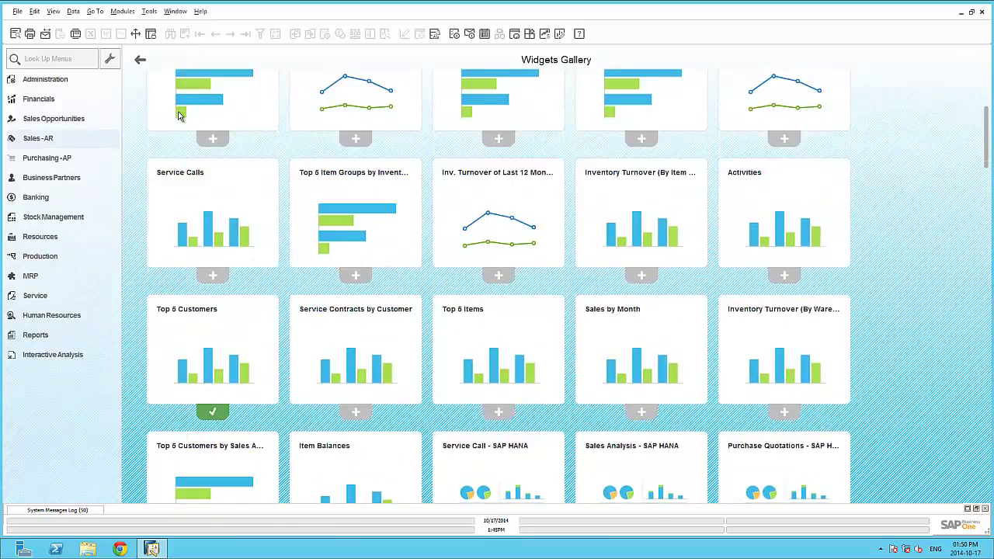
pyautogui.scroll(1, 194, 140)
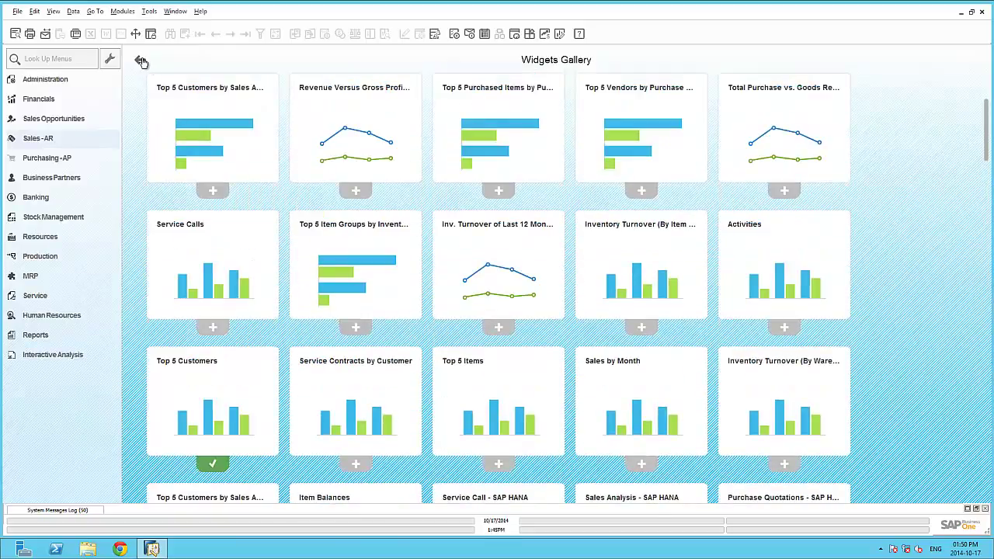
pyautogui.click(141, 62)
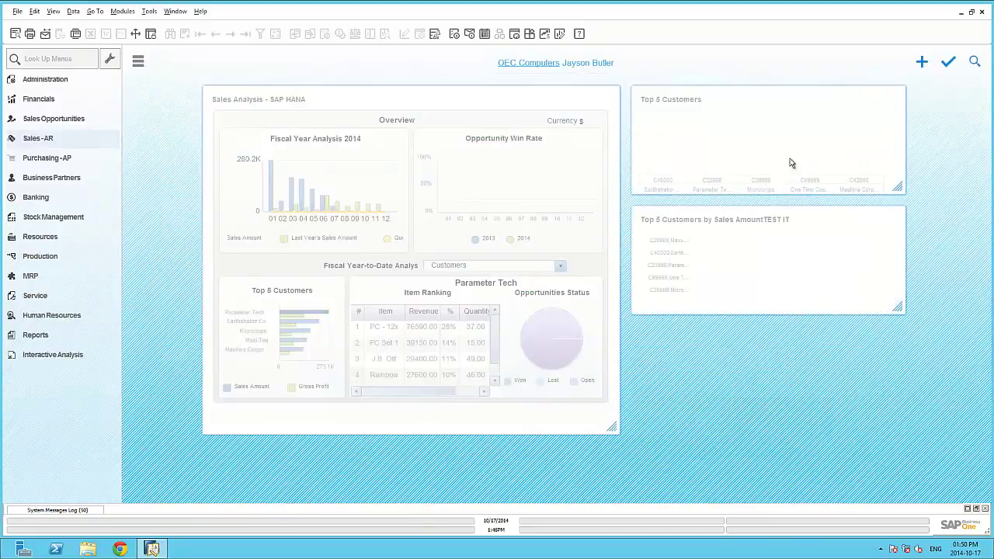
pyautogui.click(949, 65)
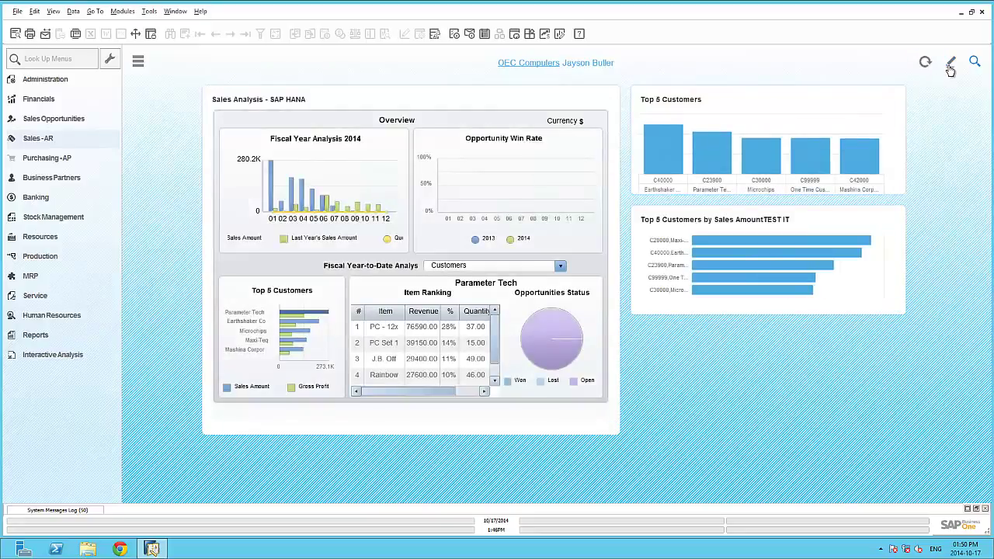
pyautogui.click(950, 67)
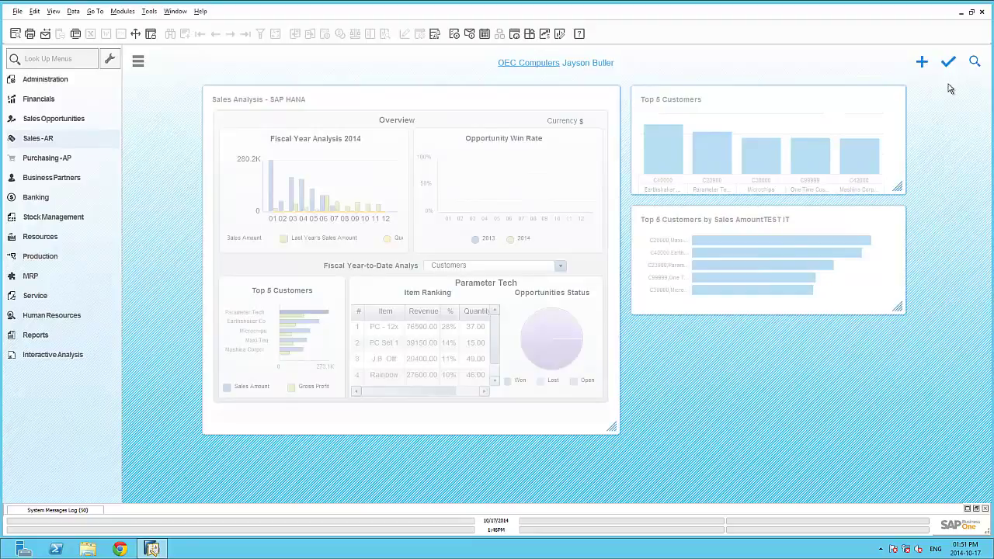
# Filter the widget gallery to the Key Performance Indicator category
pyautogui.click(924, 65)
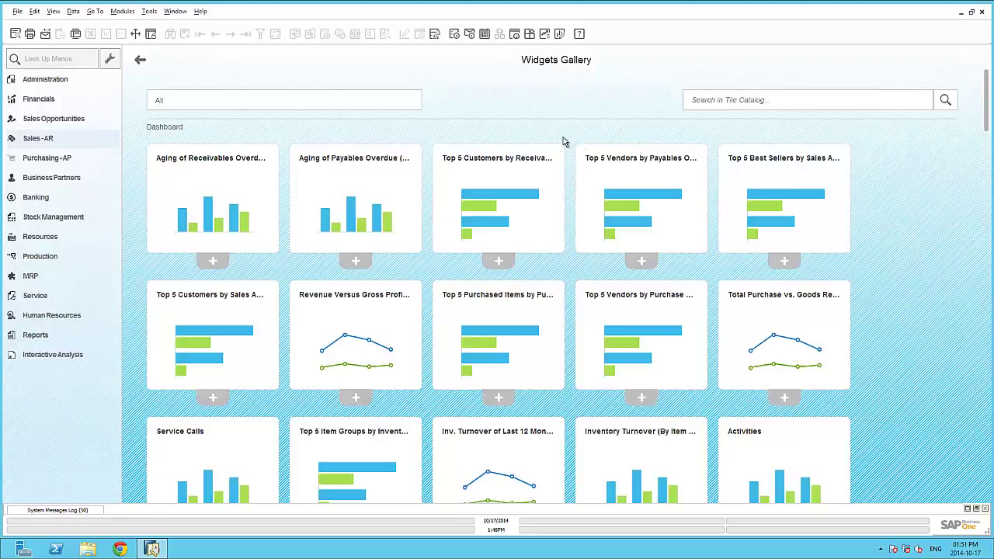
pyautogui.click(259, 101)
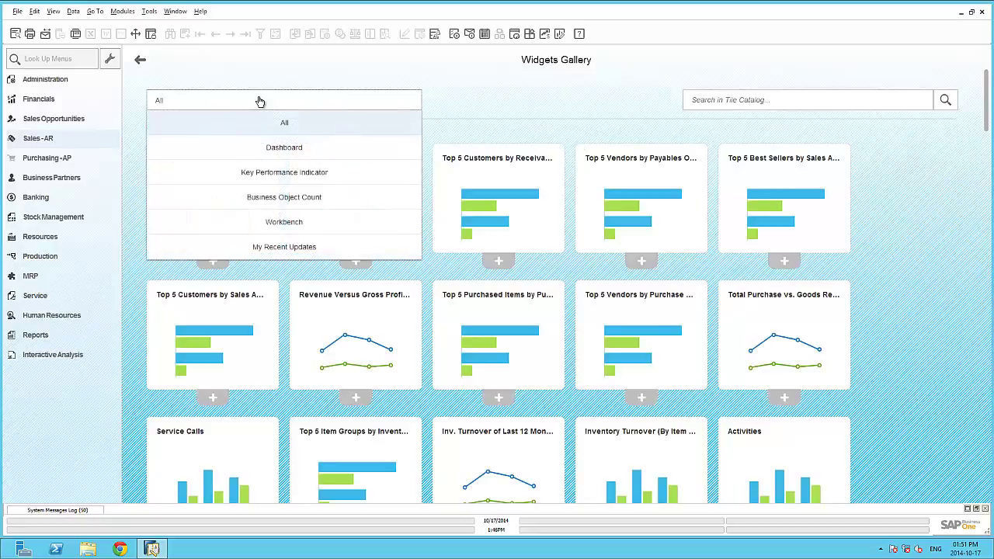
pyautogui.click(269, 175)
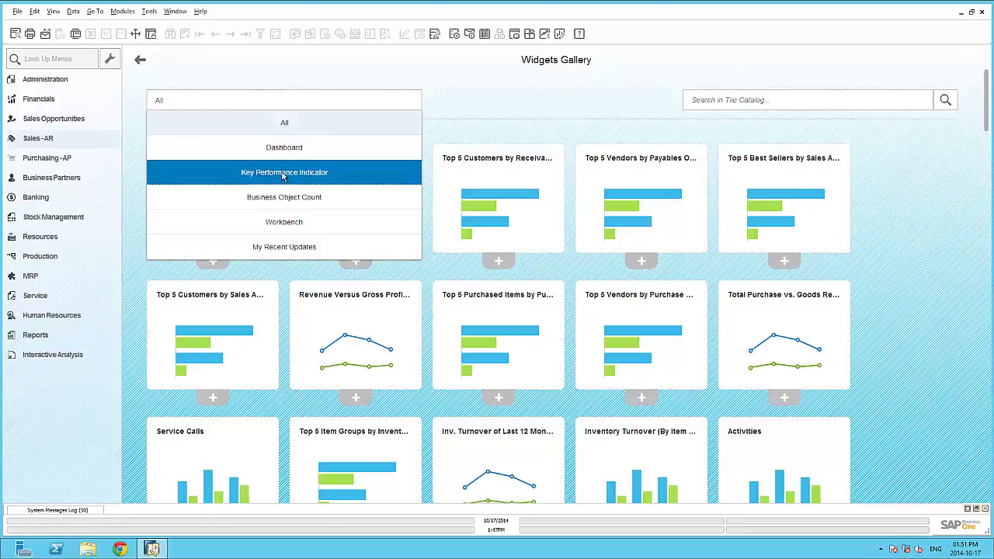
pyautogui.click(286, 176)
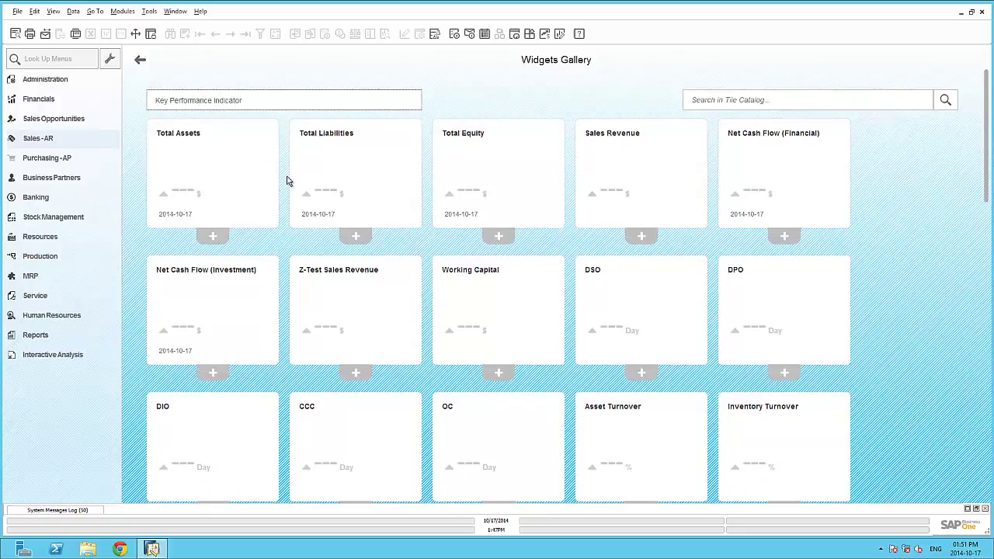
pyautogui.scroll(-2, 286, 181)
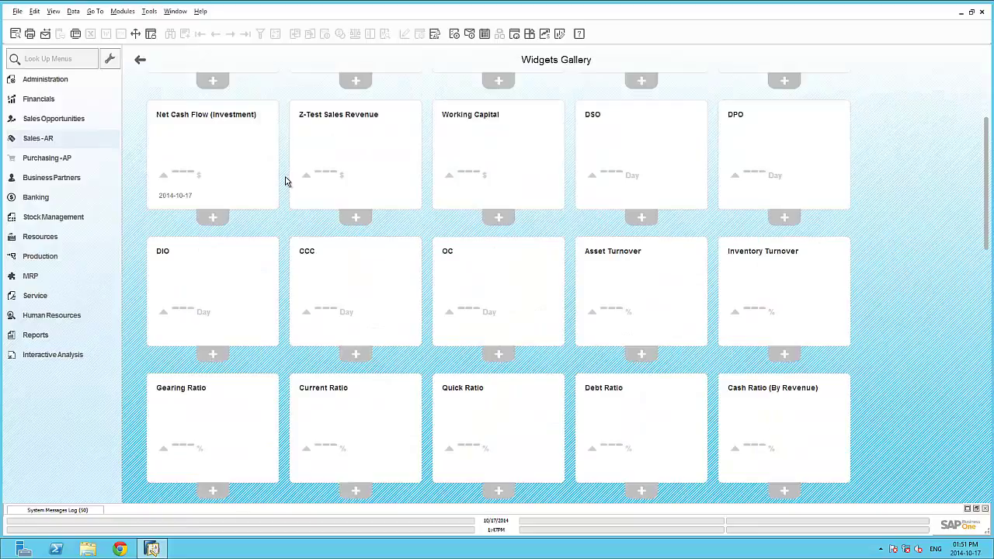
pyautogui.scroll(-1, 285, 181)
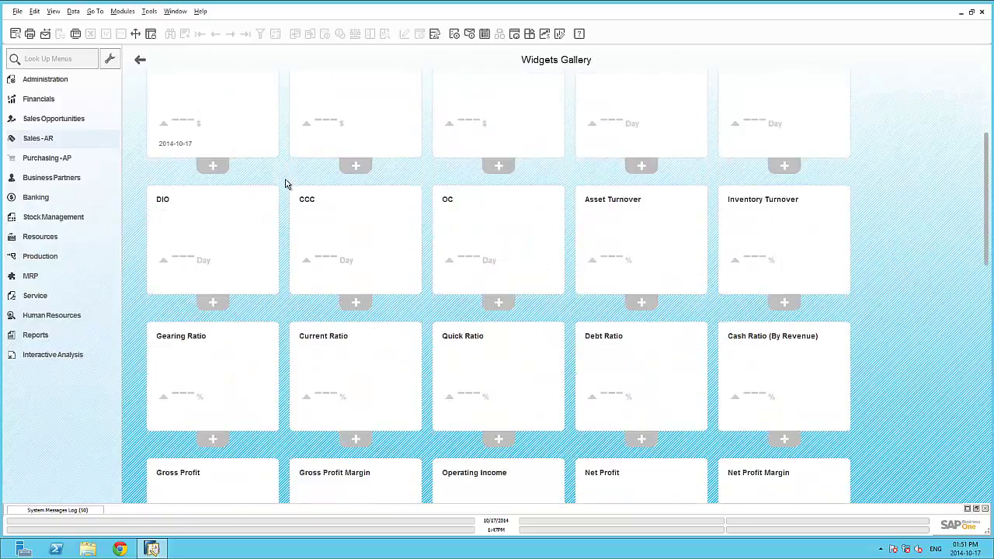
pyautogui.scroll(-1, 285, 183)
pyautogui.scroll(-1, 285, 185)
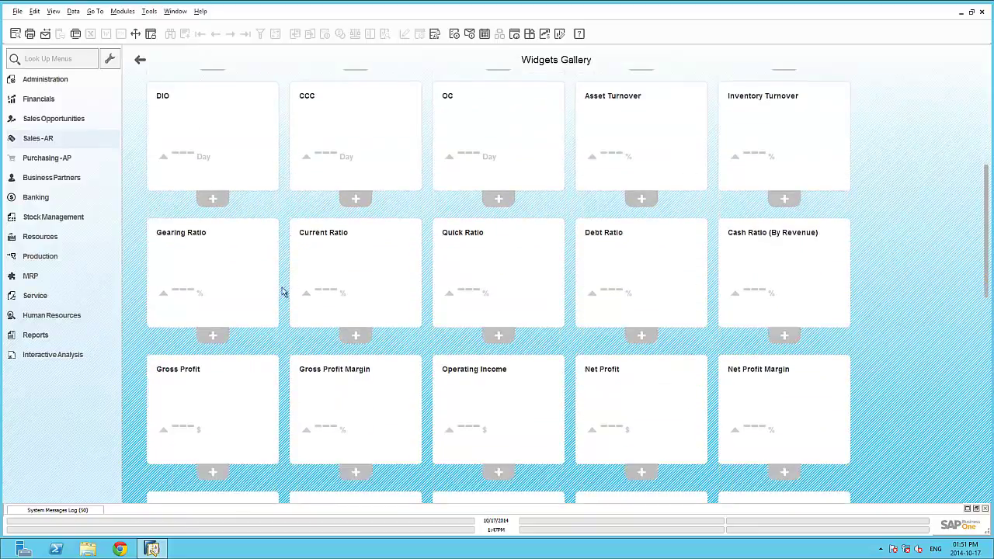
# Add the Gross Profit Margin and Net Profit KPIs and save the cockpit layout
pyautogui.click(355, 474)
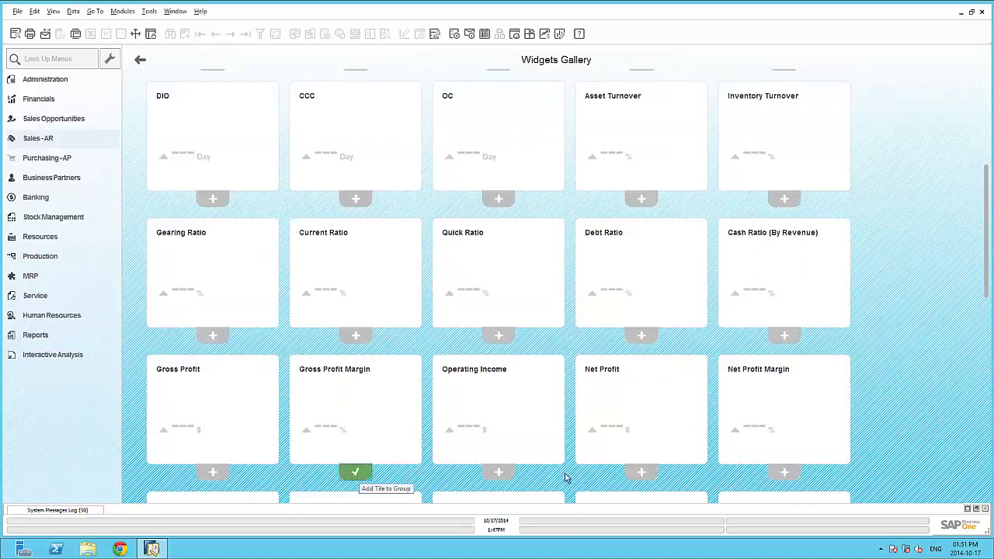
pyautogui.click(643, 471)
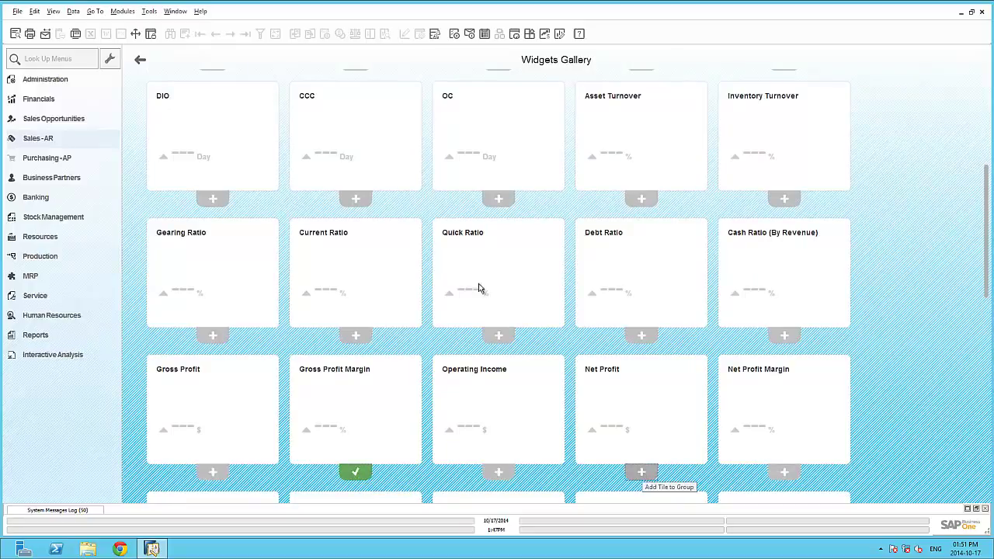
pyautogui.click(141, 62)
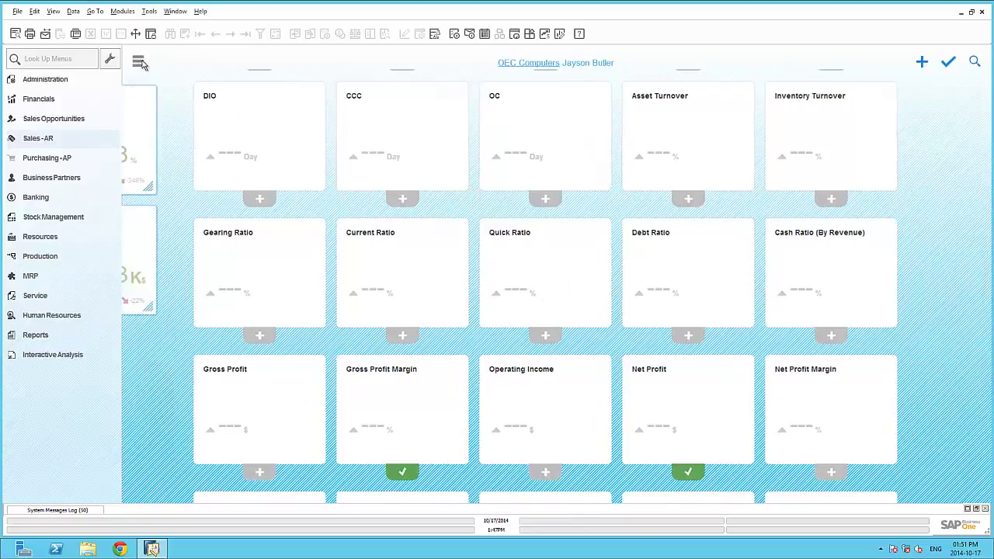
pyautogui.click(947, 65)
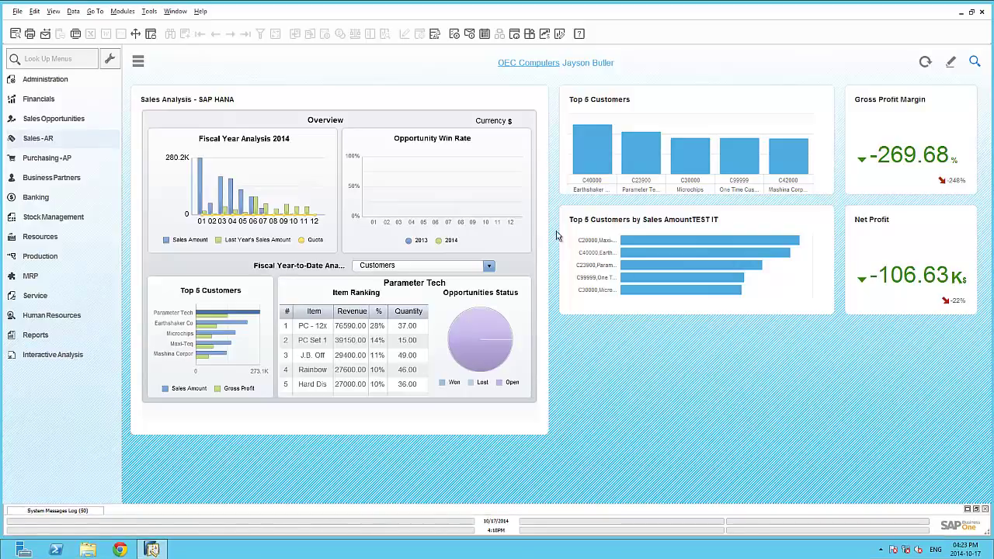
# Open Pervasive Analytics, run the General > ItemBalances query in Query Manager, and close the results
pyautogui.click(560, 34)
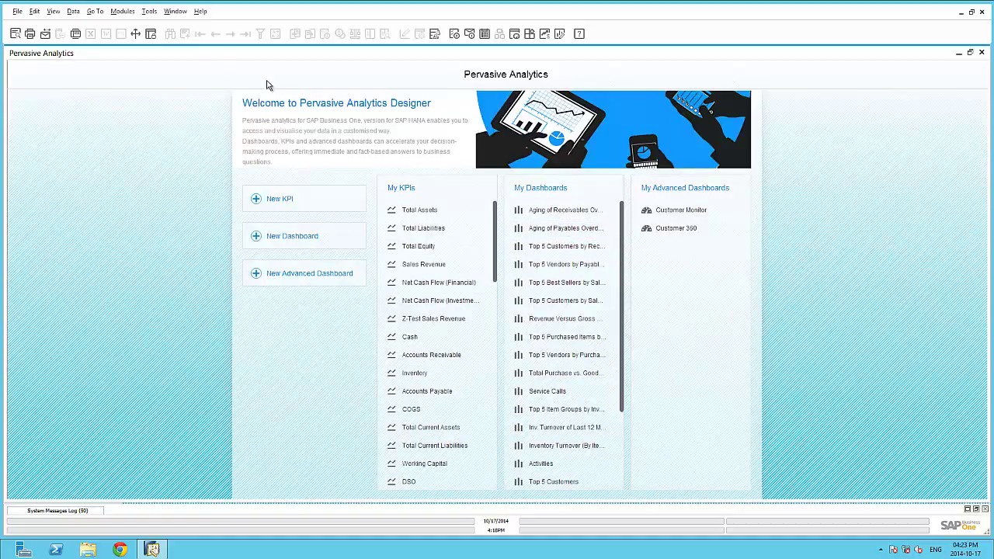
pyautogui.click(152, 12)
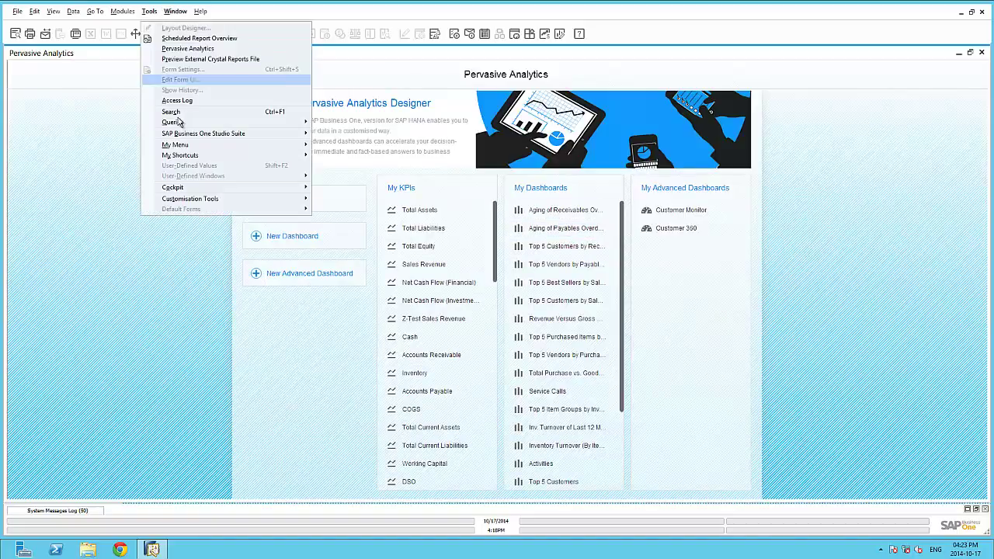
pyautogui.moveTo(277, 123)
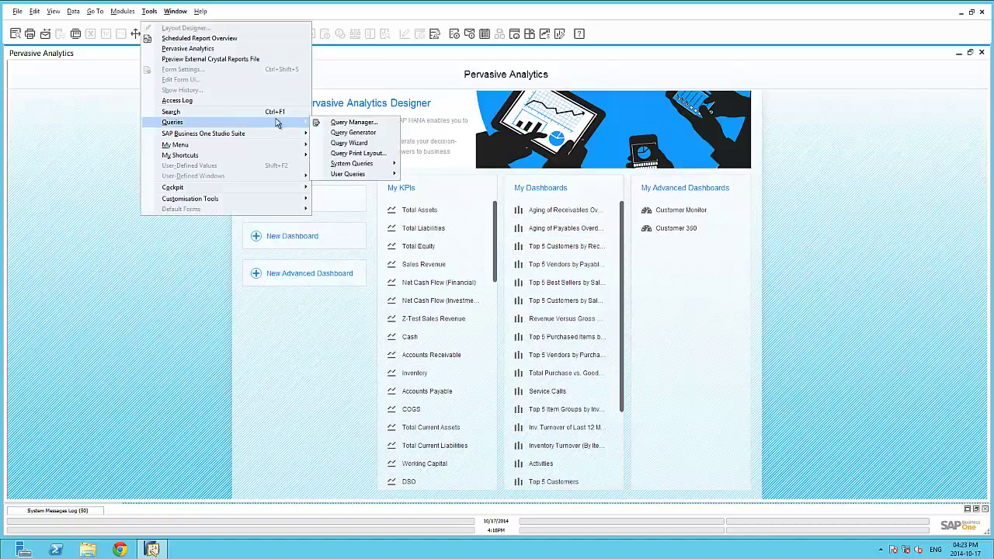
pyautogui.click(344, 123)
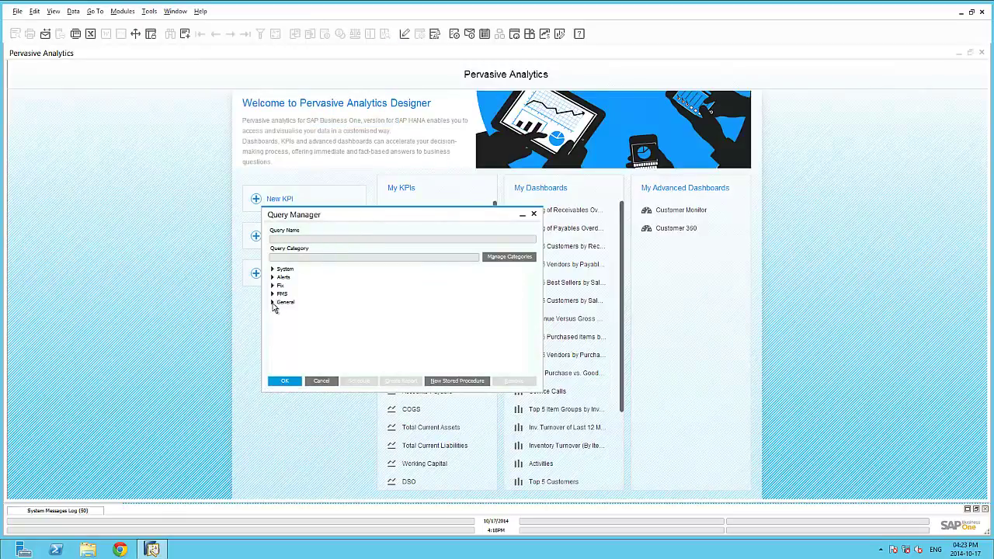
pyautogui.click(272, 302)
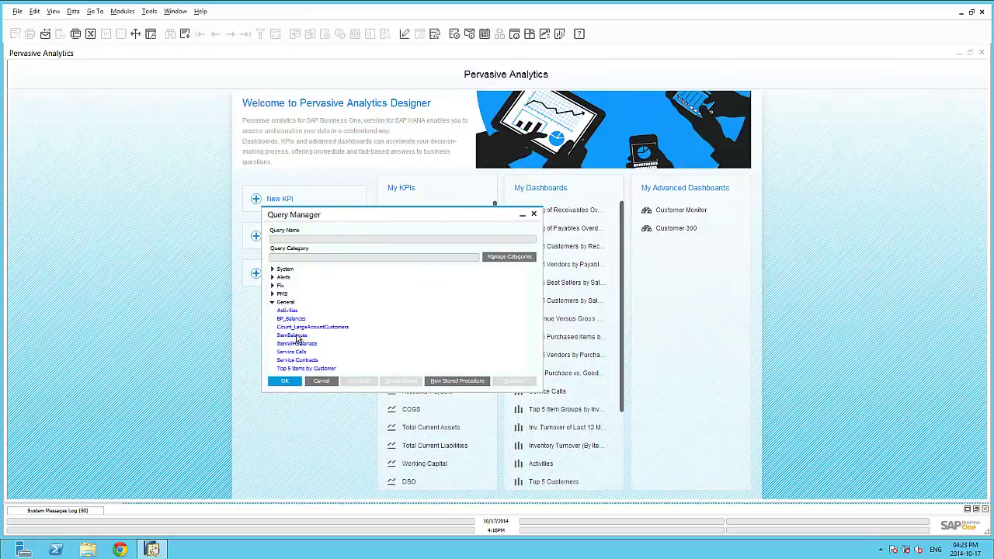
pyautogui.click(293, 335)
pyautogui.click(287, 382)
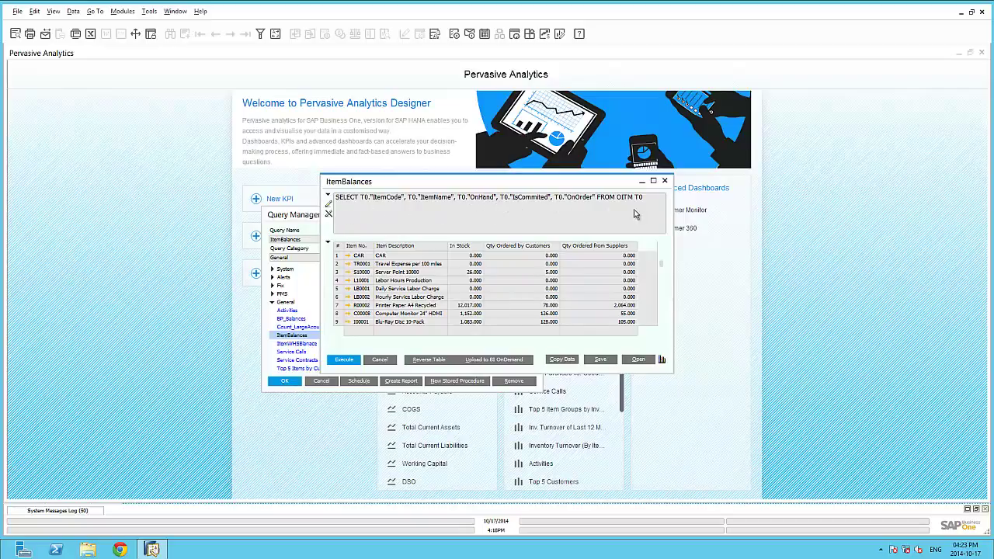
pyautogui.click(381, 360)
# Close Query Manager and start a new dashboard based on the User-Defined Query General > ItemBalances
pyautogui.click(329, 382)
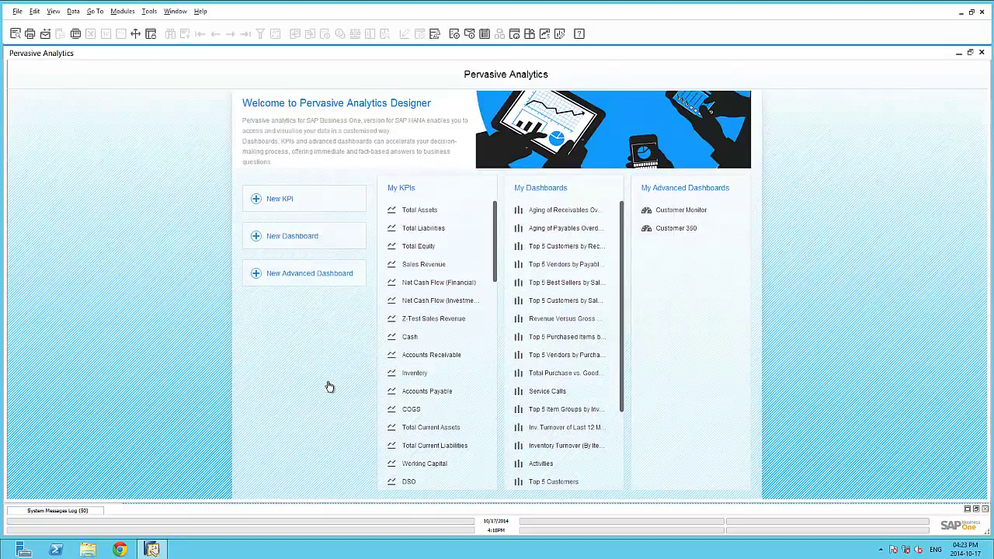
pyautogui.click(280, 241)
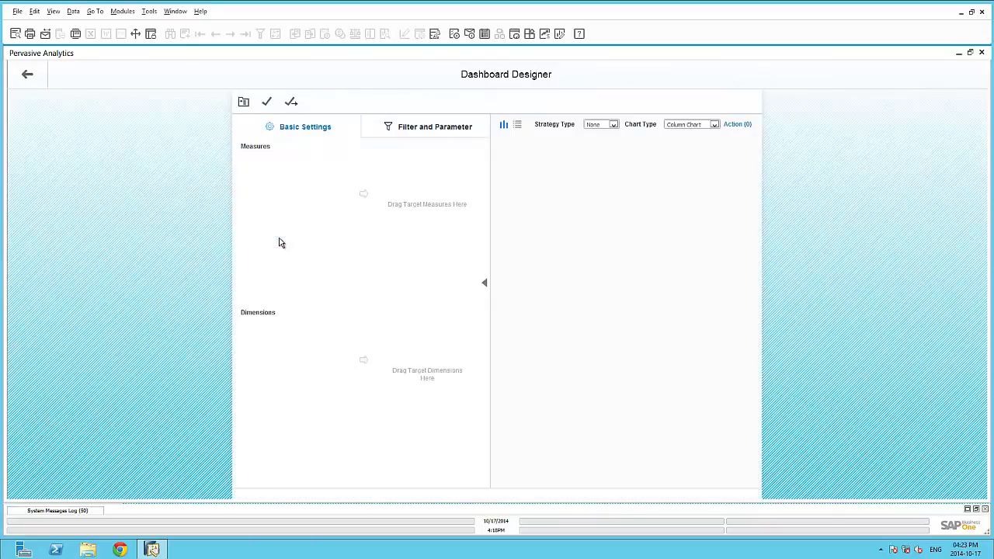
pyautogui.click(243, 103)
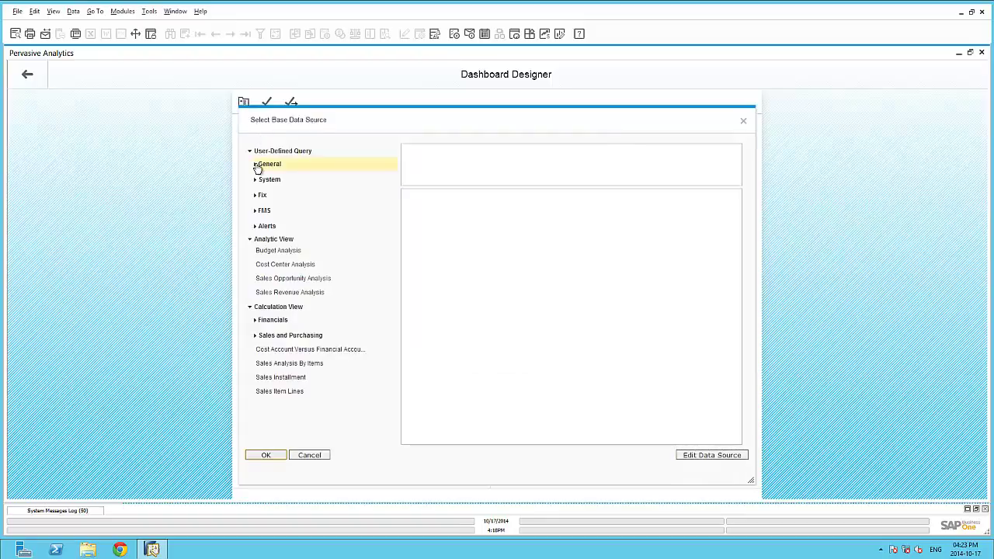
pyautogui.click(256, 166)
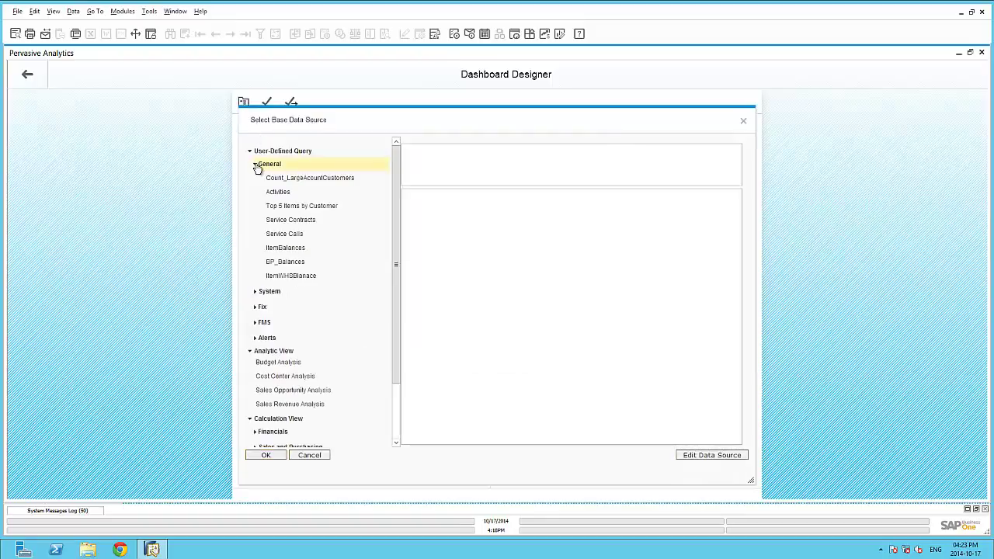
pyautogui.click(284, 251)
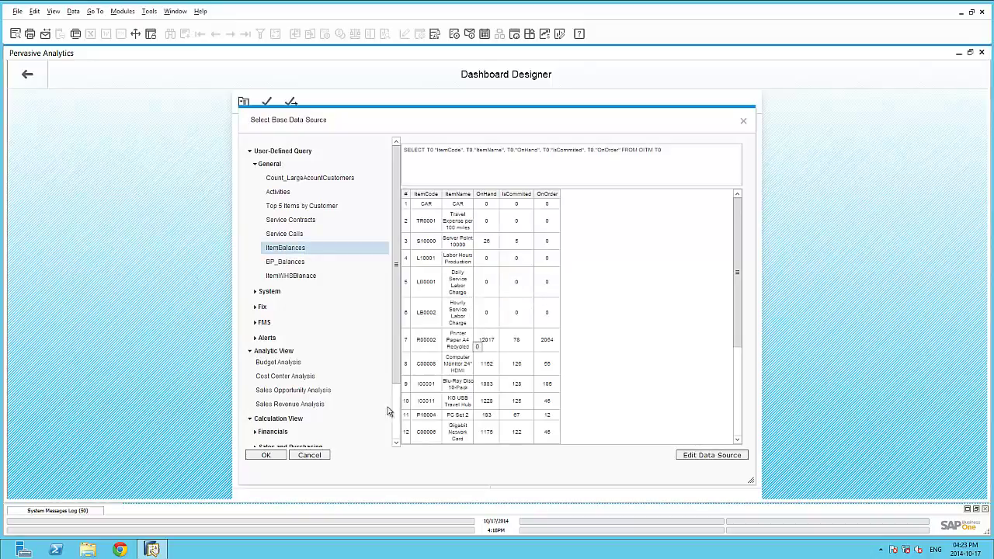
pyautogui.click(278, 457)
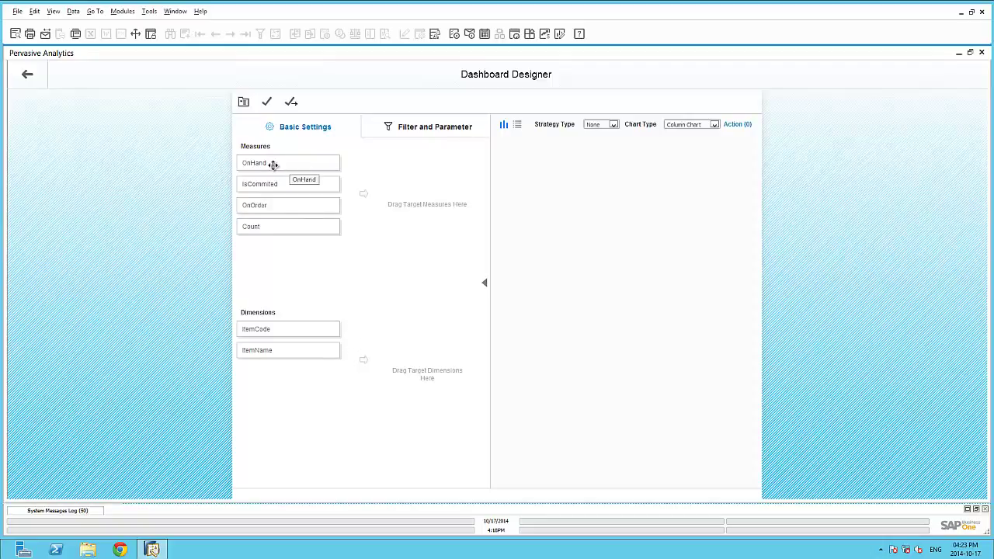
# Sum OnHand, IsCommited and OnOrder by ItemCode, check Filter and Parameter, keeping Column Chart
pyautogui.moveTo(274, 165); pyautogui.dragTo(428, 175)
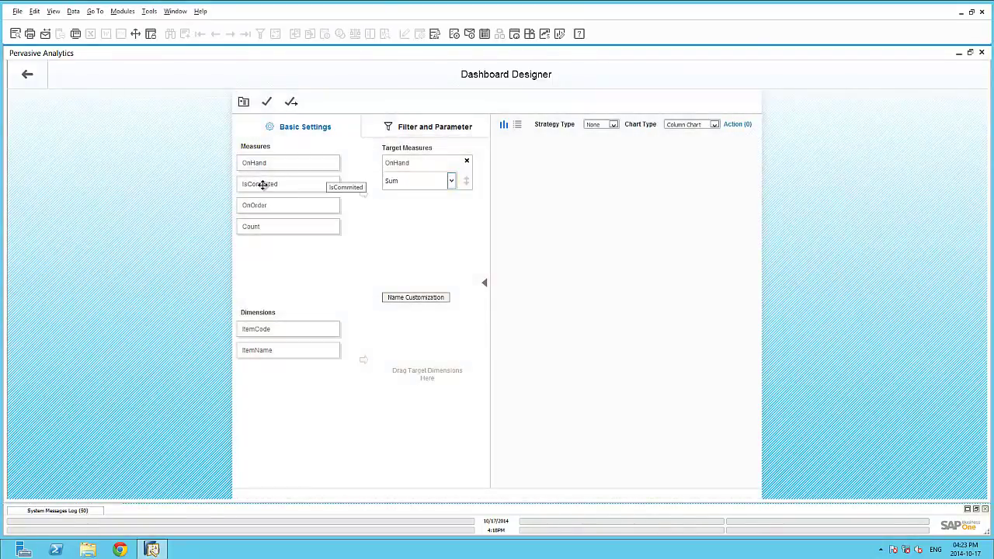
pyautogui.moveTo(262, 184); pyautogui.dragTo(433, 205)
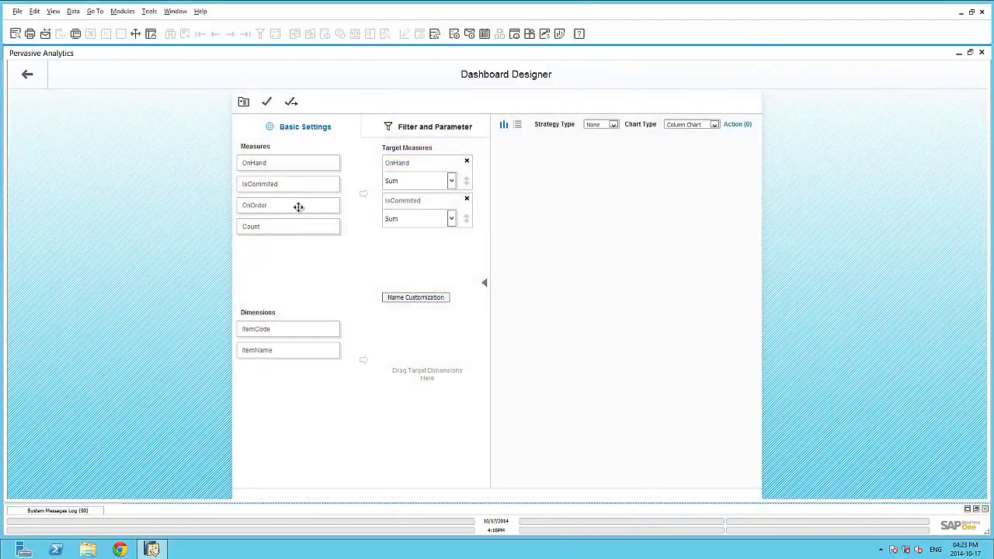
pyautogui.moveTo(298, 206); pyautogui.dragTo(447, 250)
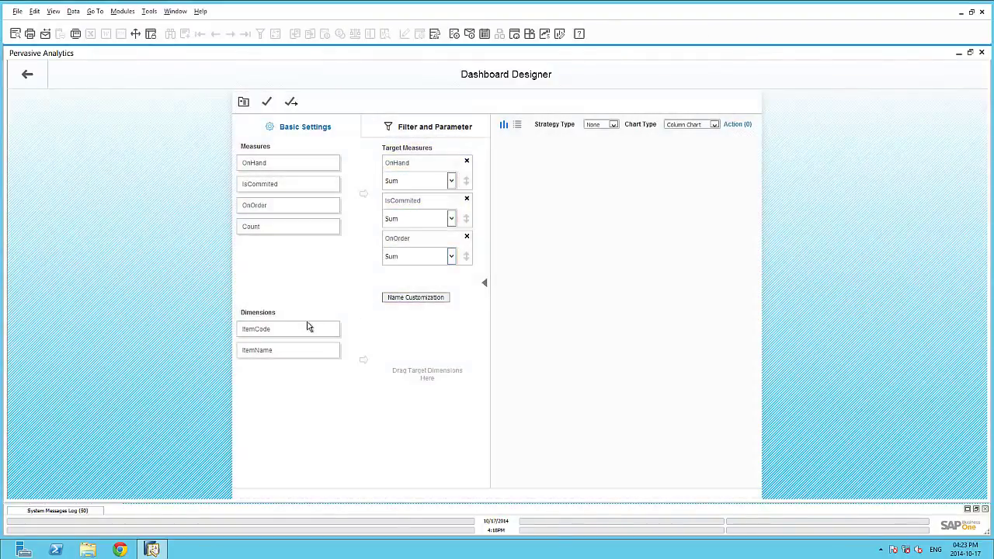
pyautogui.moveTo(283, 329); pyautogui.dragTo(423, 338)
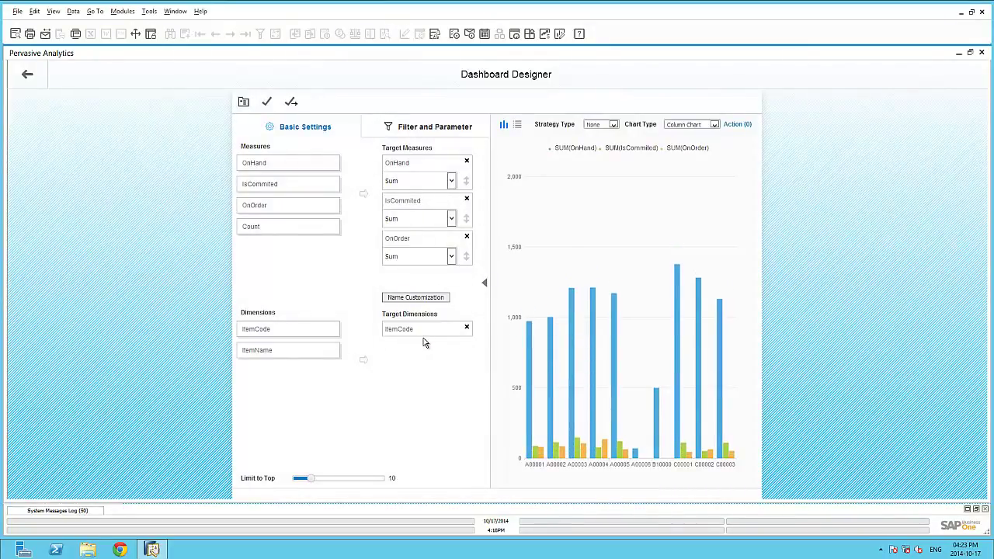
pyautogui.click(425, 132)
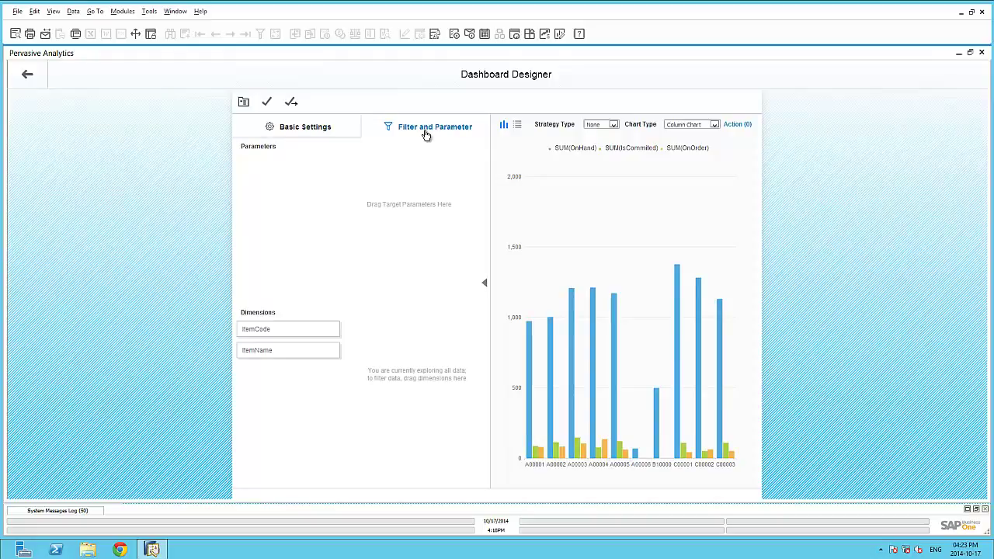
pyautogui.click(712, 126)
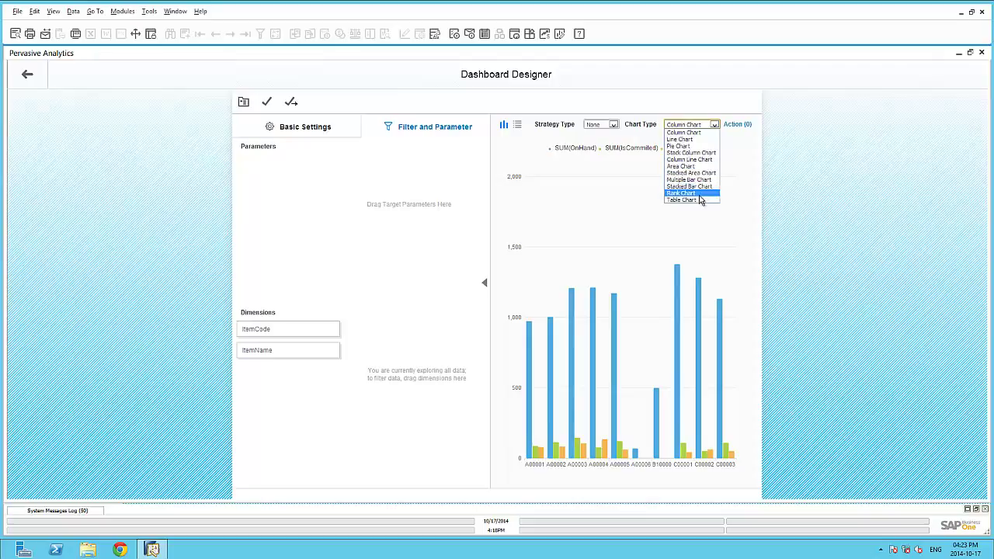
pyautogui.click(691, 132)
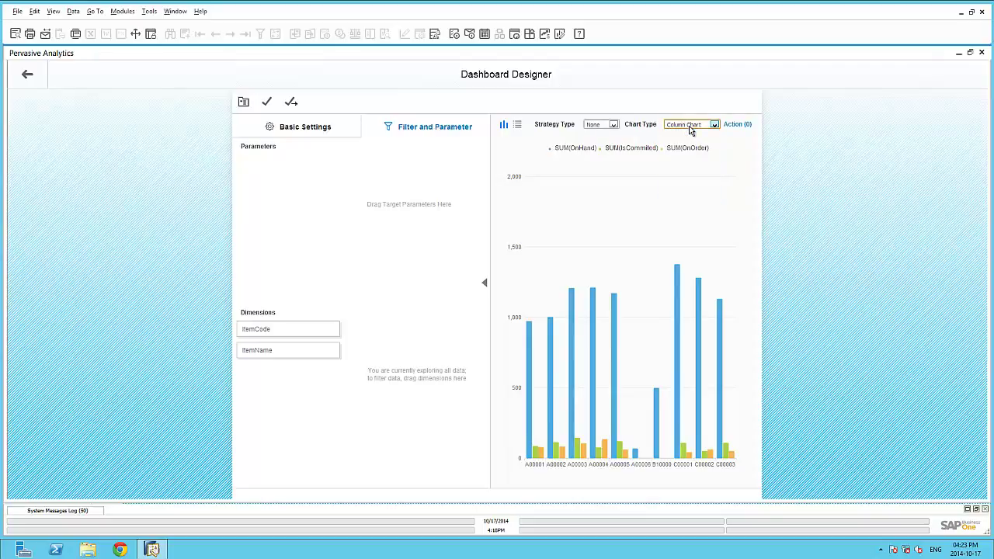
# Save the dashboard as 'Item Balances' and minimize the Pervasive Analytics window
pyautogui.click(268, 104)
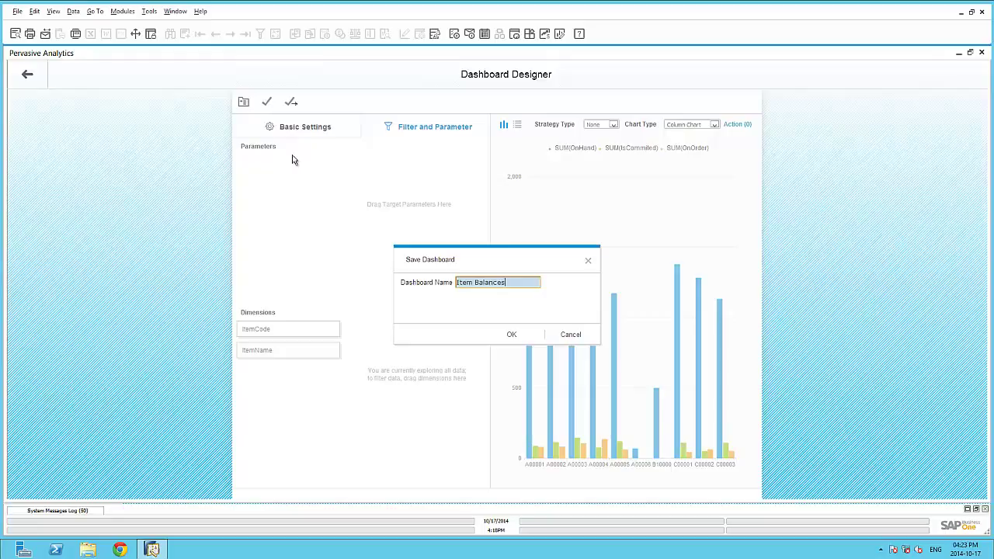
pyautogui.click(510, 336)
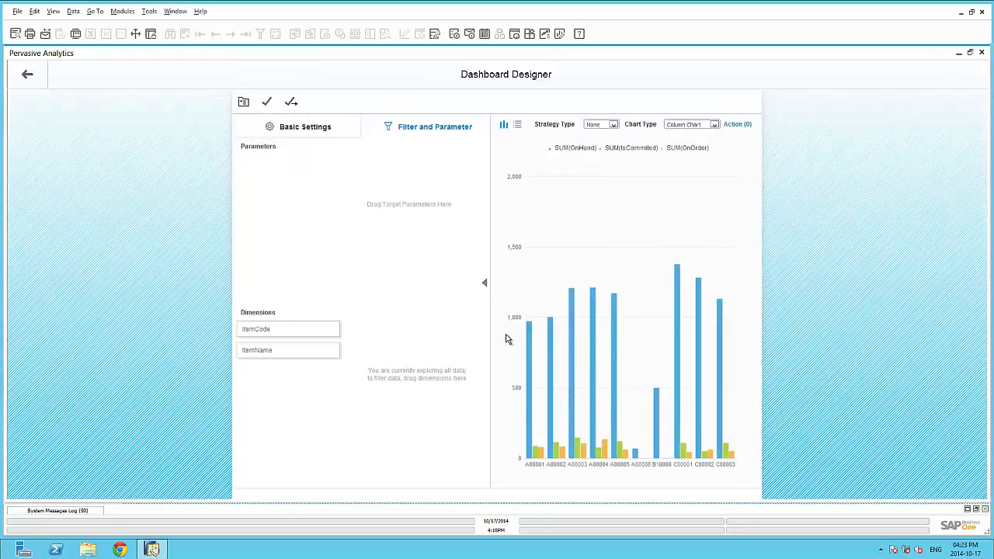
pyautogui.click(960, 55)
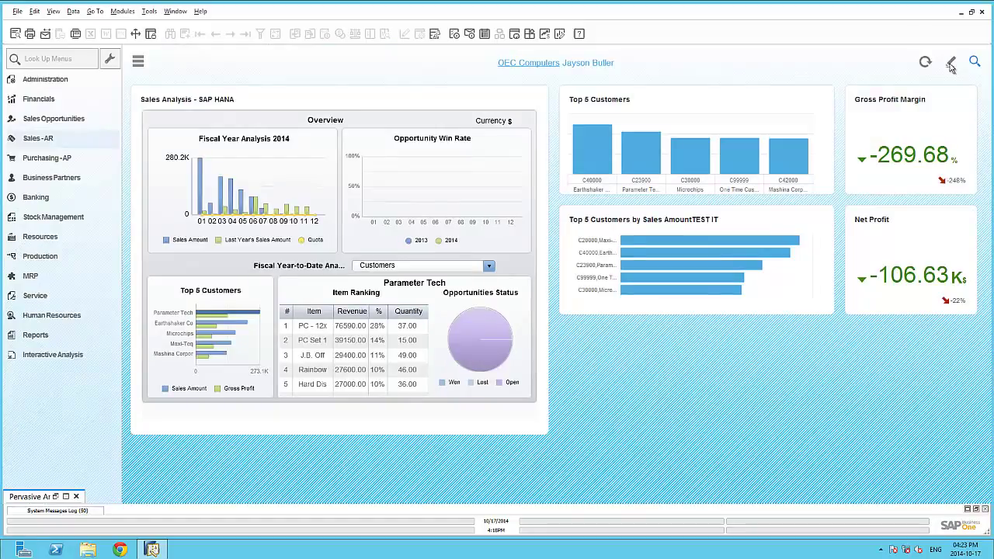
# Enter cockpit edit mode, browse the widget gallery, and return to the dashboard without adding anything
pyautogui.click(951, 65)
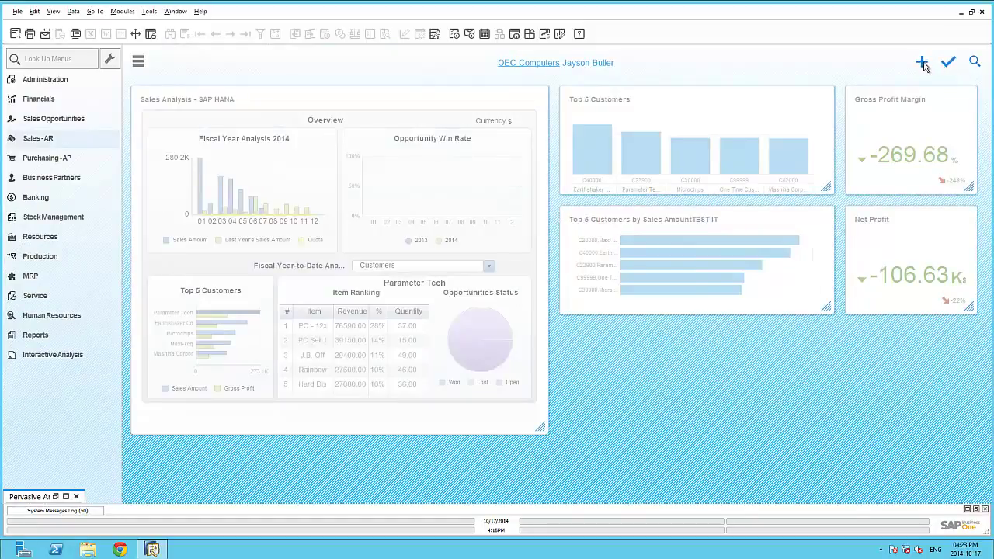
pyautogui.click(923, 63)
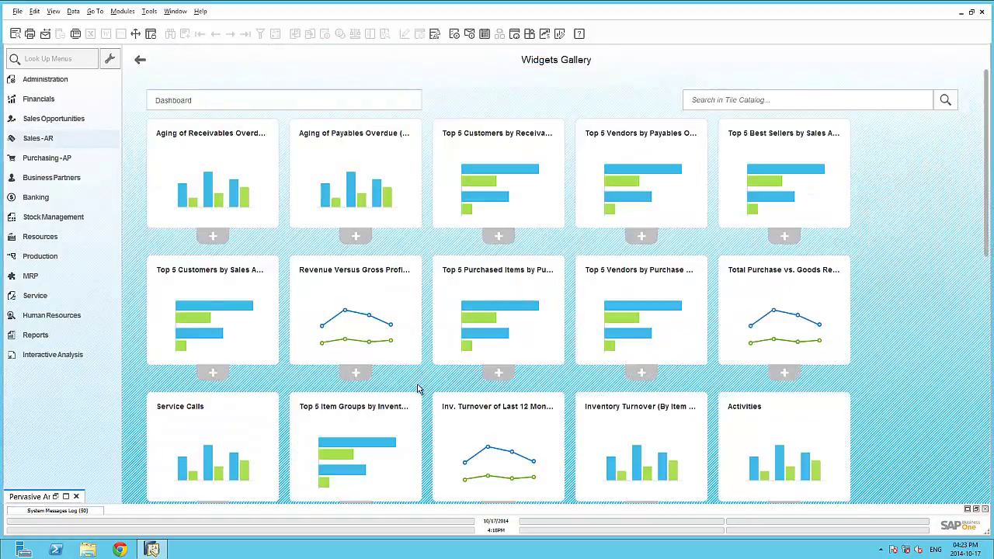
pyautogui.scroll(-1, 417, 400)
pyautogui.scroll(-4, 417, 400)
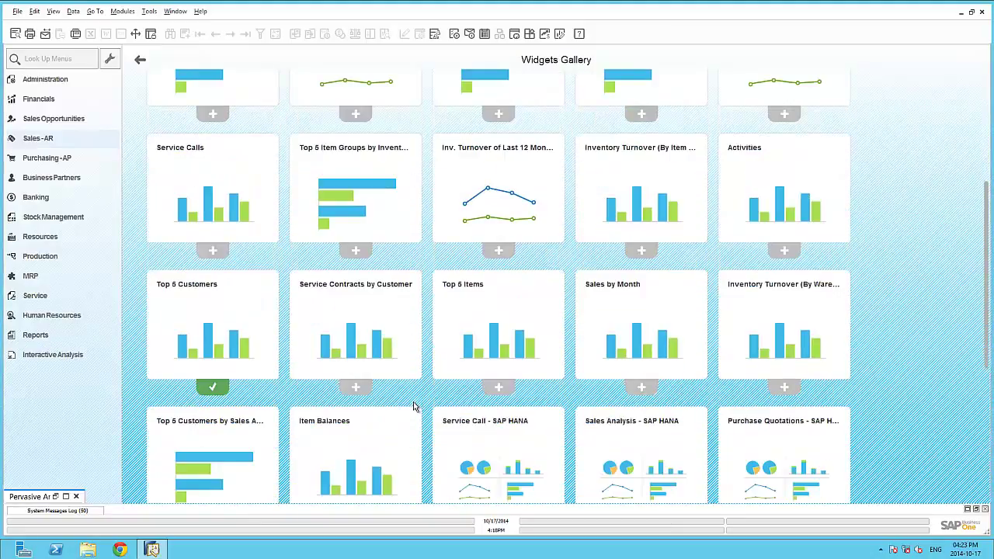
pyautogui.scroll(-2, 414, 406)
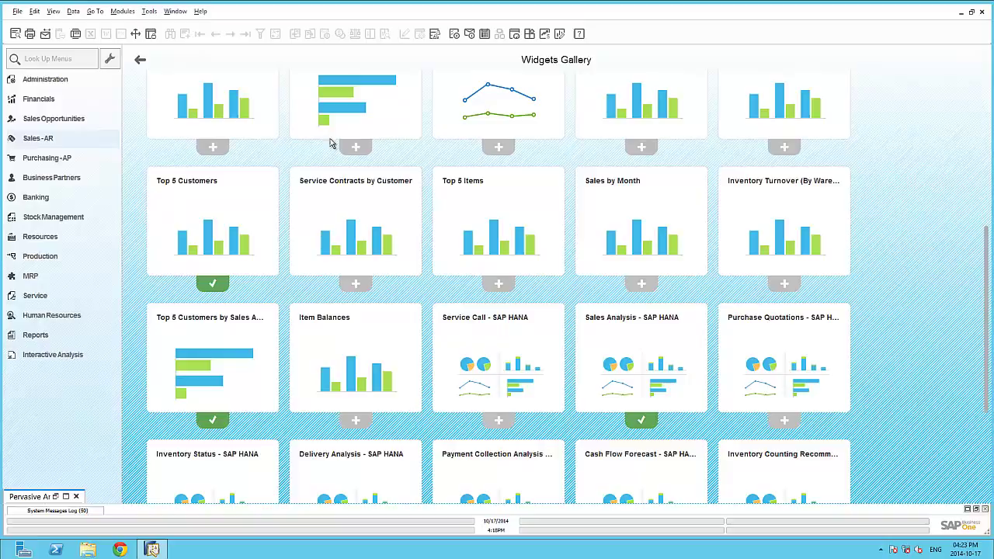
pyautogui.click(140, 64)
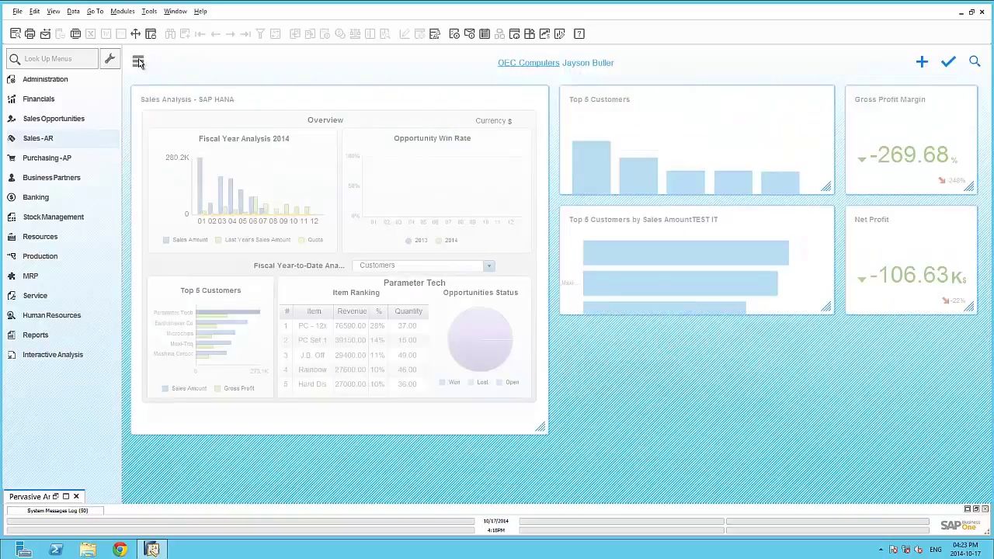
# Restore the Dashboard Designer and add a new action named 'Open Item Master'
pyautogui.click(66, 497)
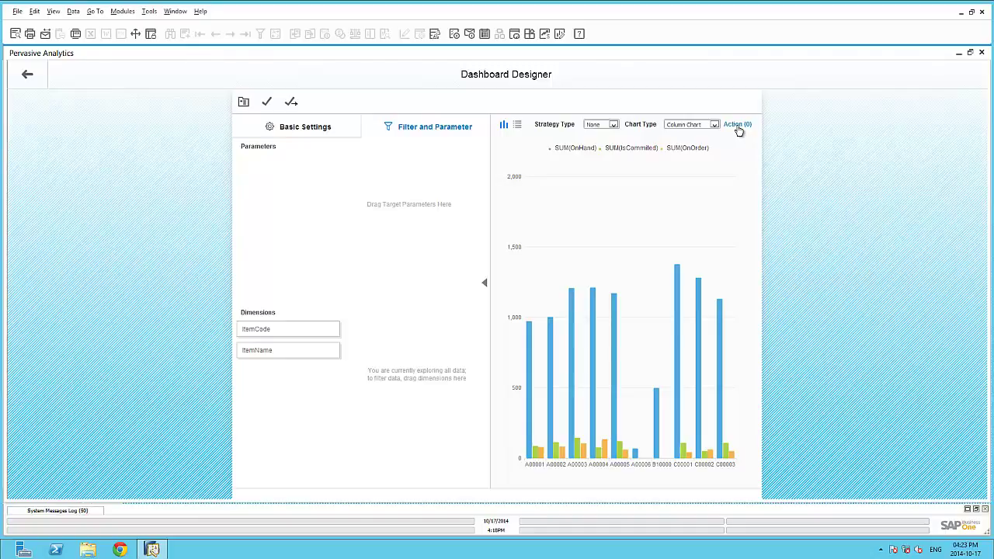
pyautogui.click(737, 125)
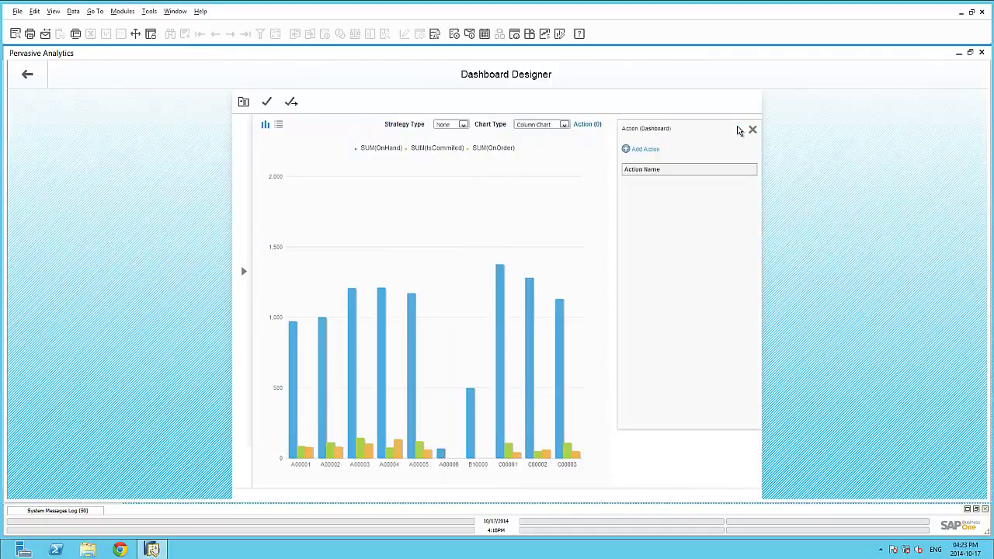
pyautogui.click(648, 150)
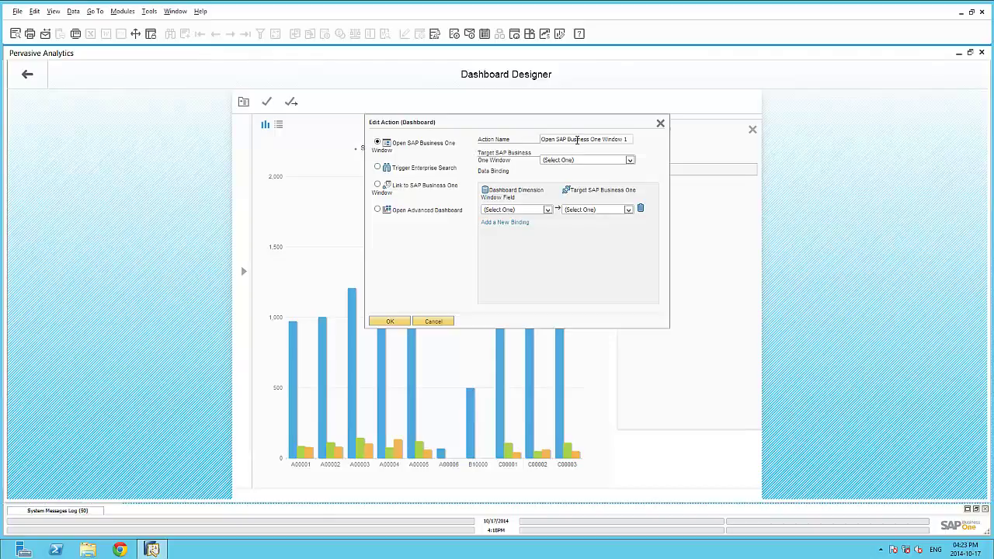
pyautogui.doubleClick(578, 140)
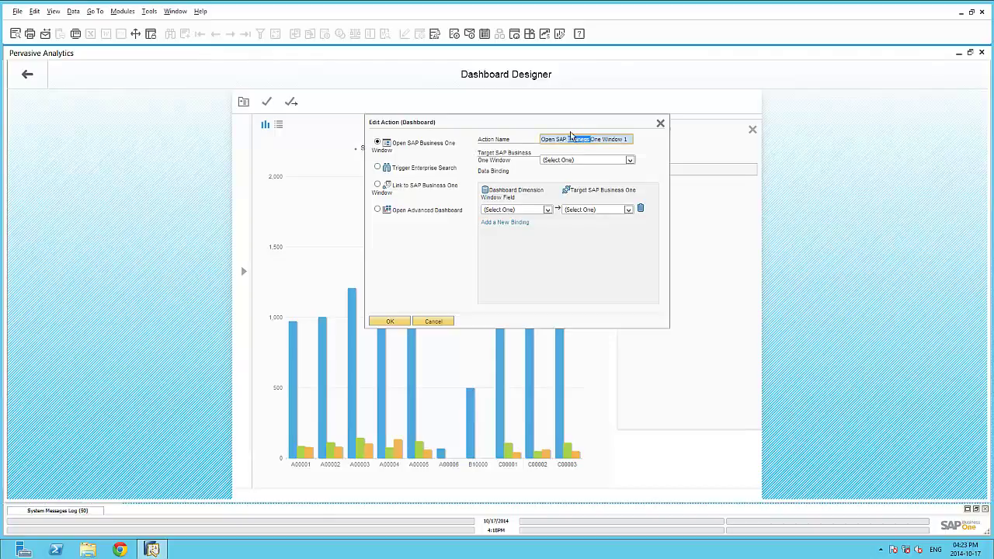
pyautogui.hotkey('ctrl', 'a')
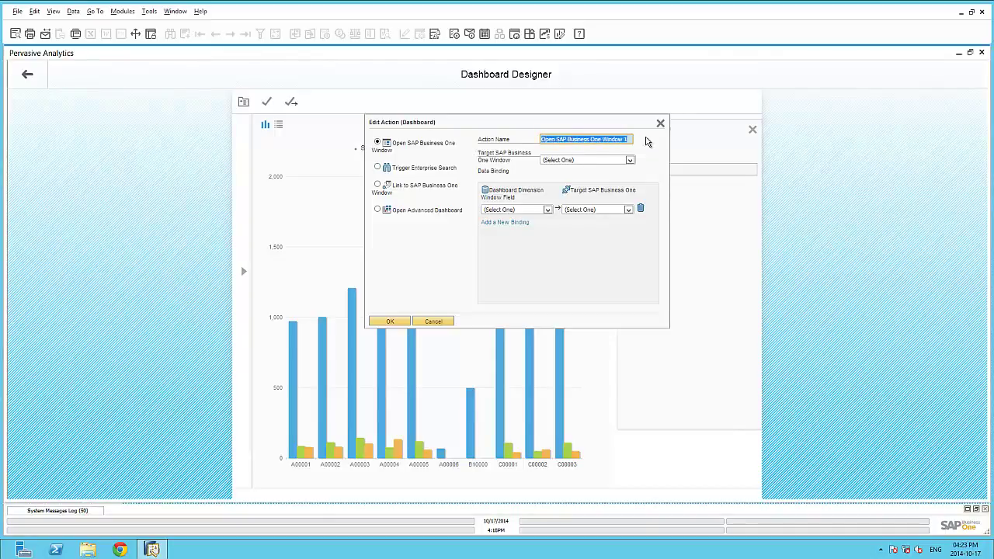
pyautogui.write('Op')
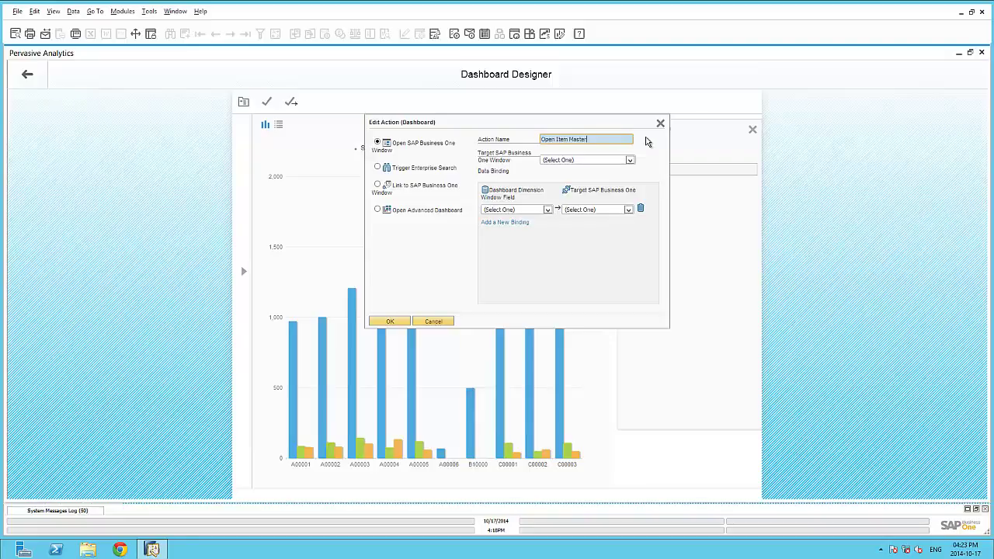
pyautogui.write('en Item Master')
# Target Item Master Data with ItemCode bound to Item No., and confirm the action
pyautogui.click(611, 161)
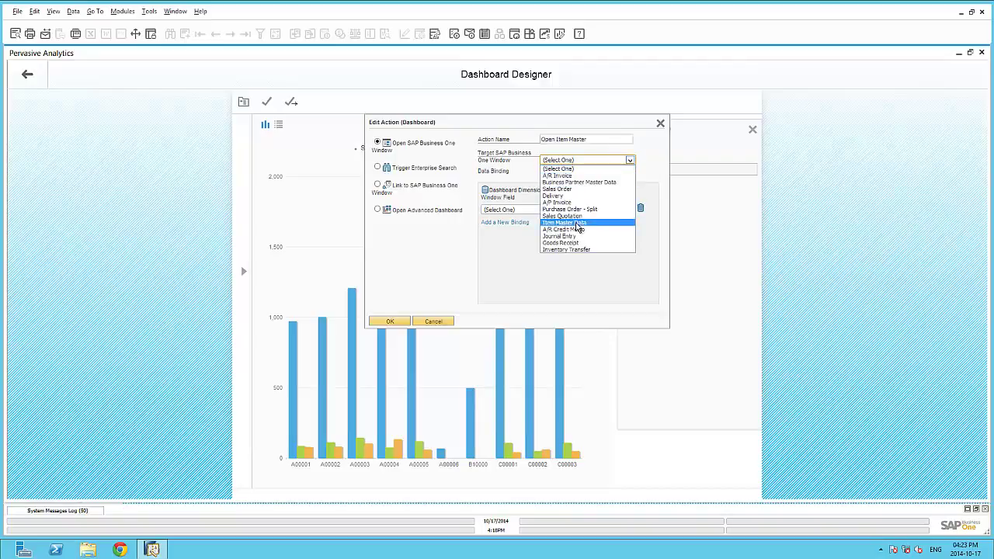
pyautogui.click(578, 225)
pyautogui.click(533, 213)
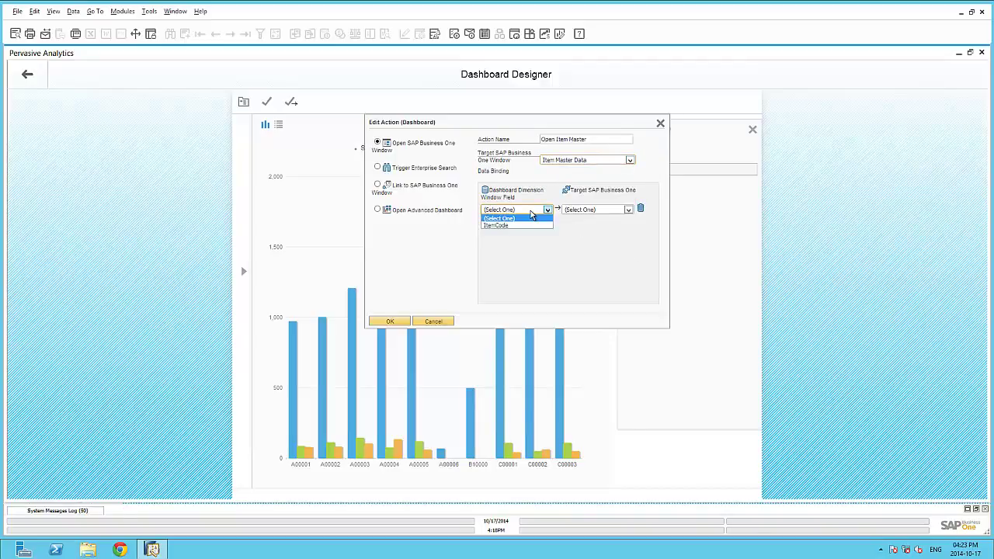
pyautogui.click(517, 225)
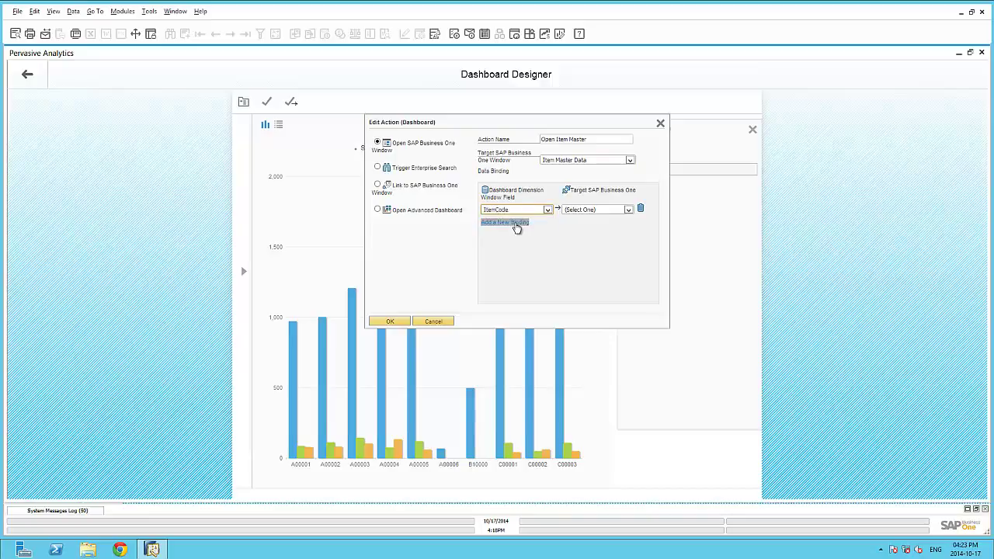
pyautogui.click(588, 210)
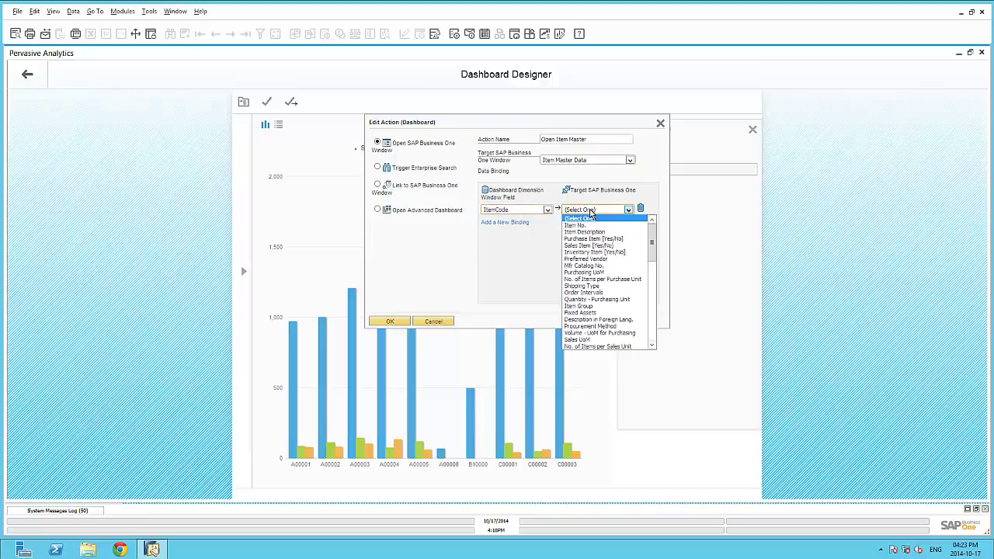
pyautogui.click(583, 226)
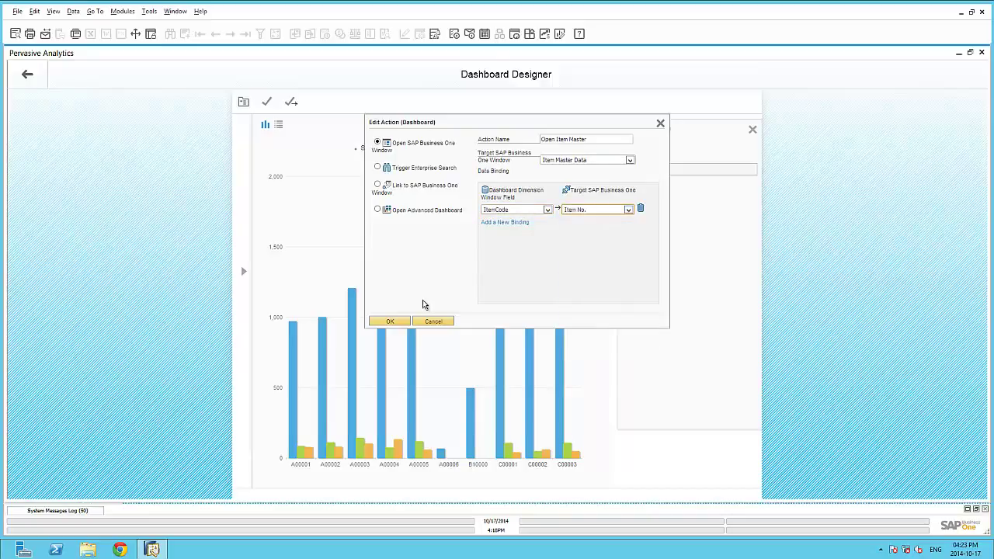
pyautogui.click(391, 322)
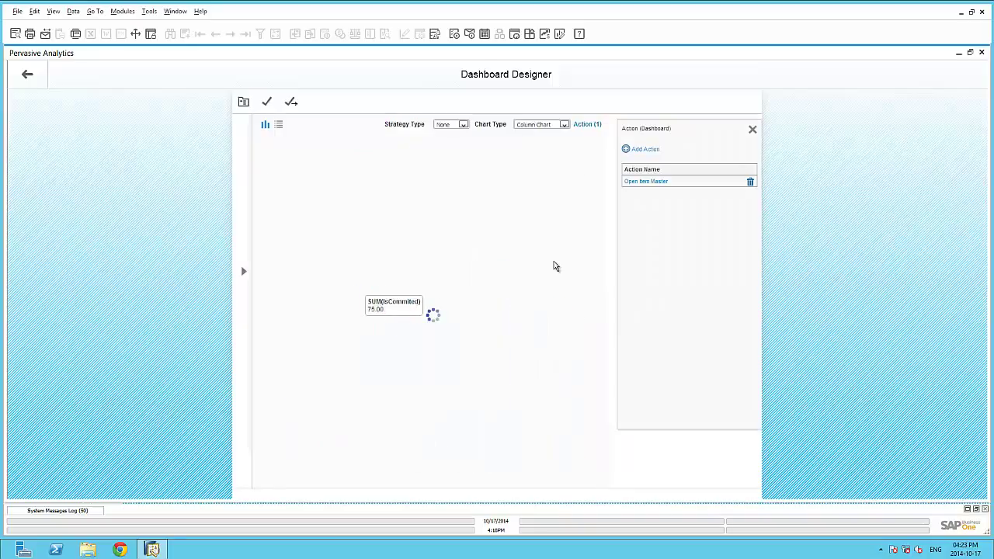
# Add a Trigger Enterprise Search action named 'Search this item' that passes ItemCode
pyautogui.click(642, 148)
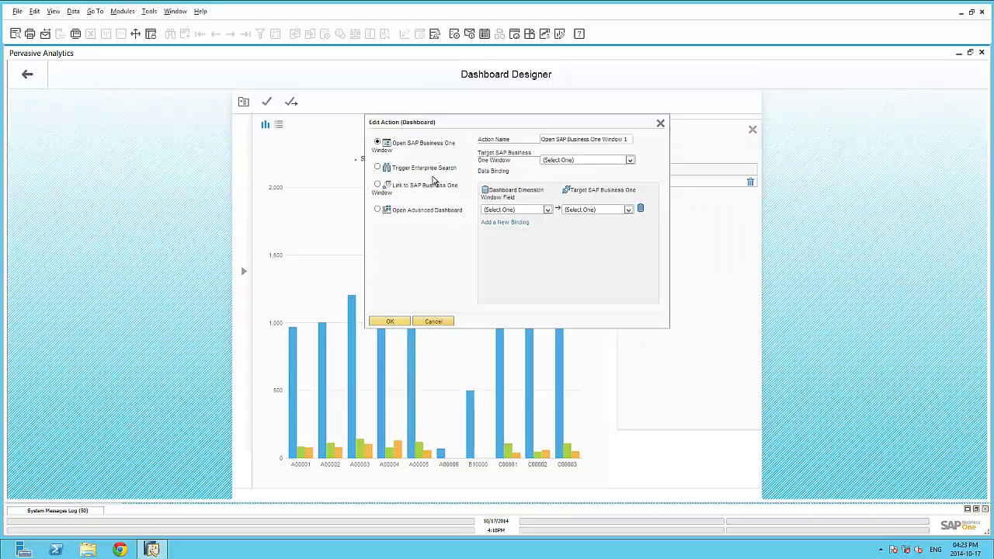
pyautogui.click(378, 168)
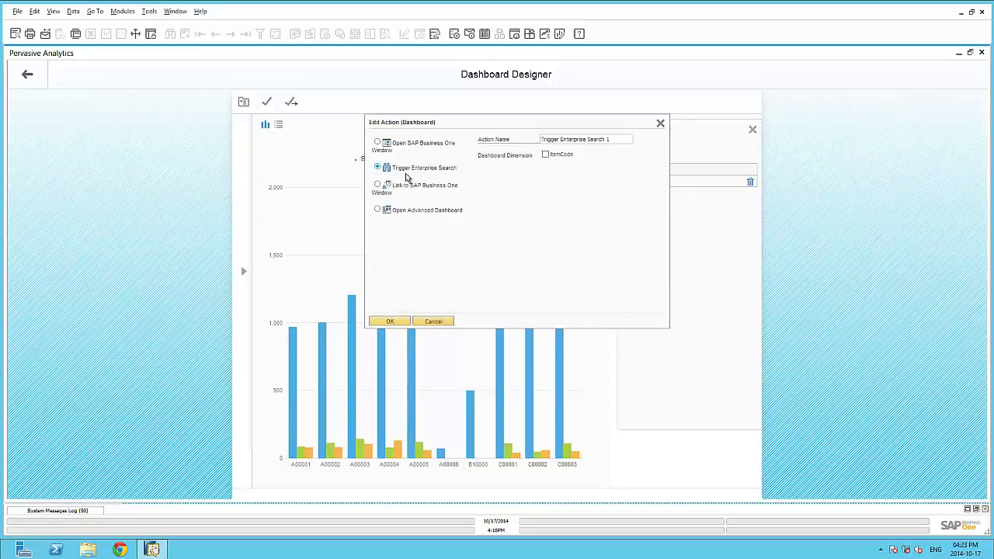
pyautogui.click(556, 139)
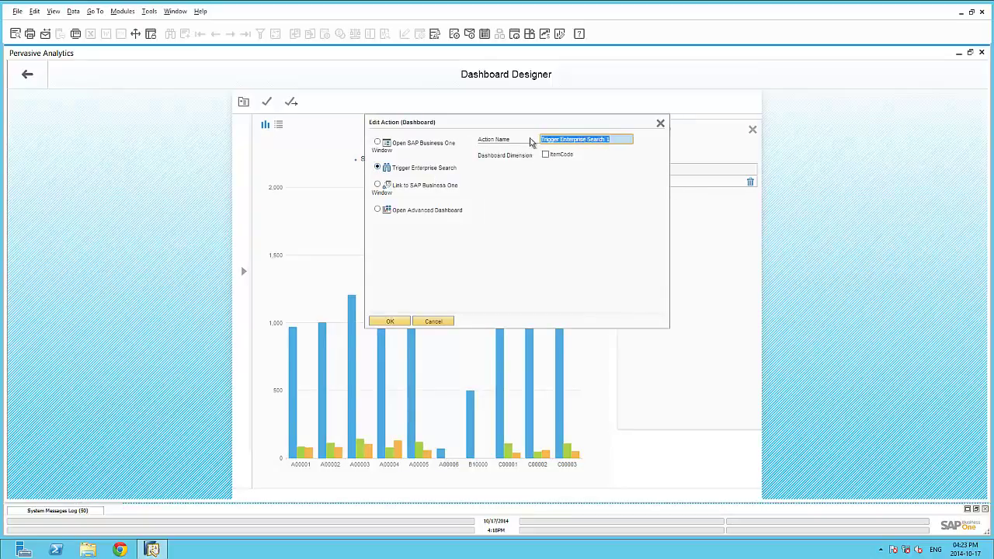
pyautogui.write('Search this Item')
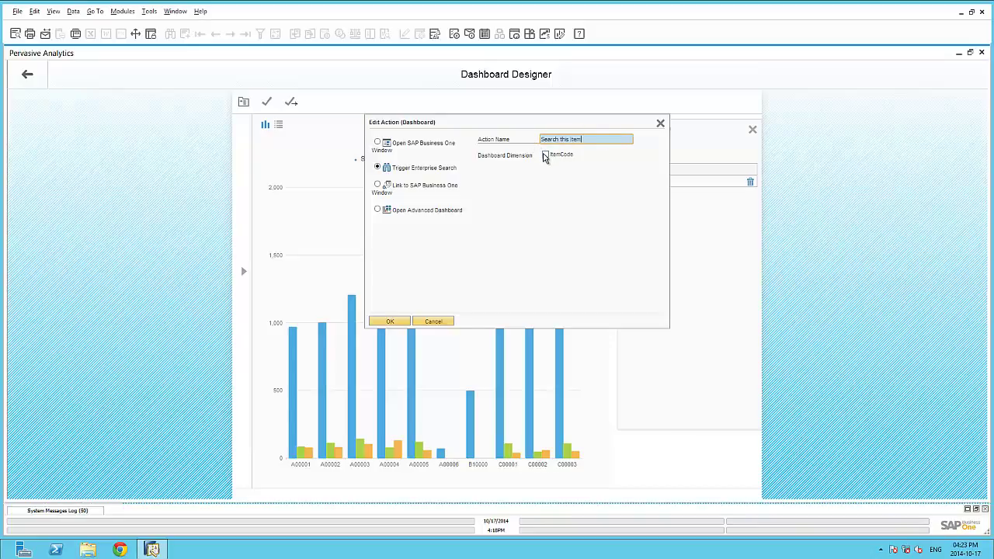
pyautogui.click(545, 156)
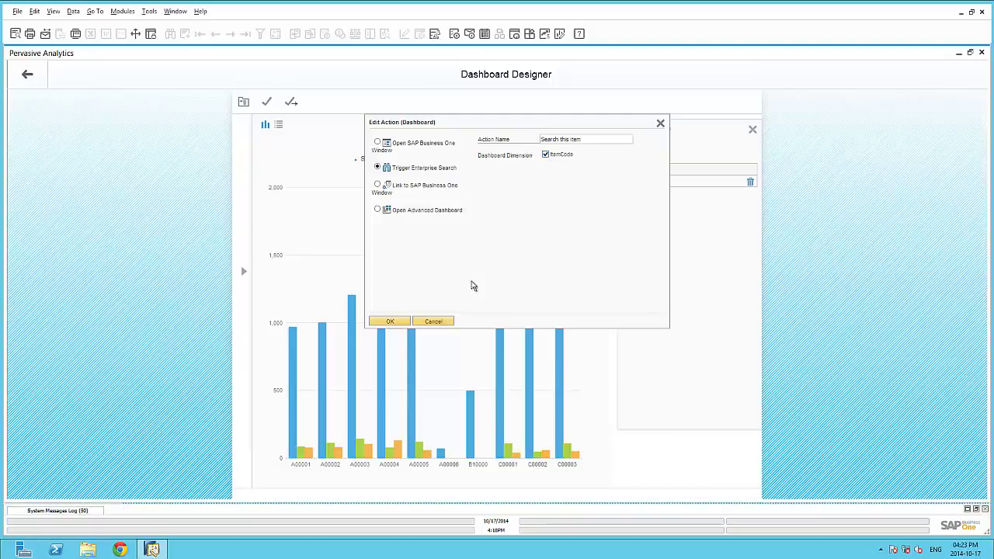
pyautogui.click(398, 324)
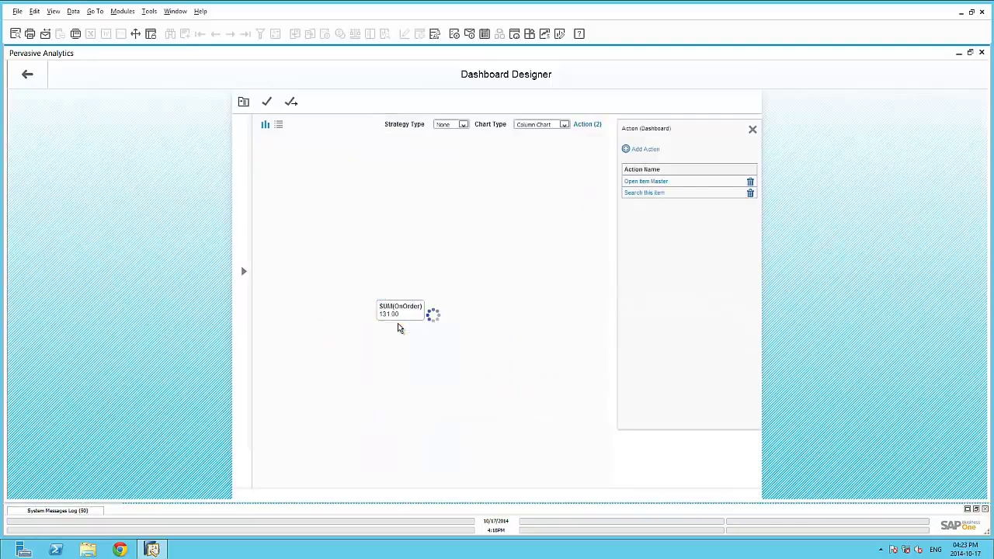
# Add a window-link action 'Embedded Dashboard' targeting Item Master Data, mapping ItemCode to Item No
pyautogui.click(642, 150)
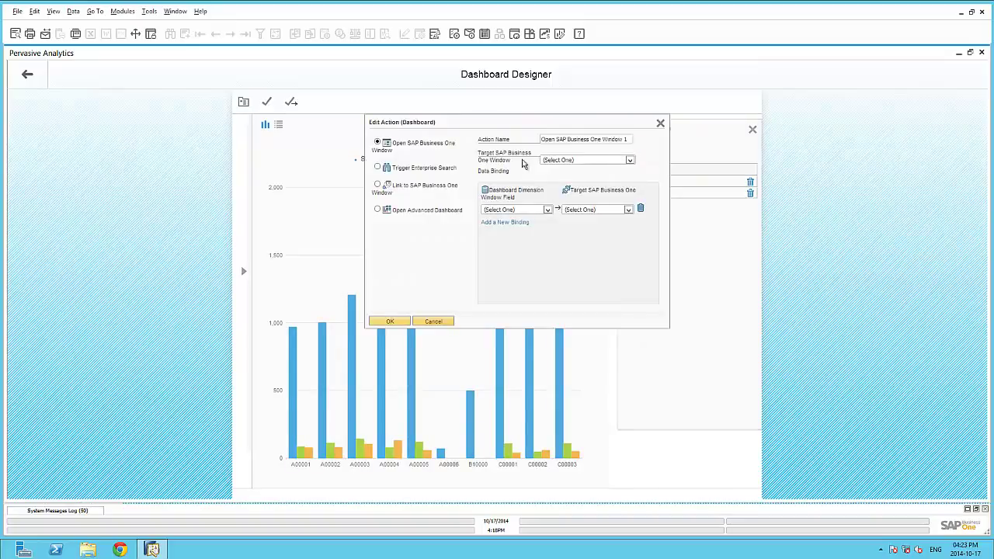
pyautogui.click(378, 186)
pyautogui.tripleClick(603, 139)
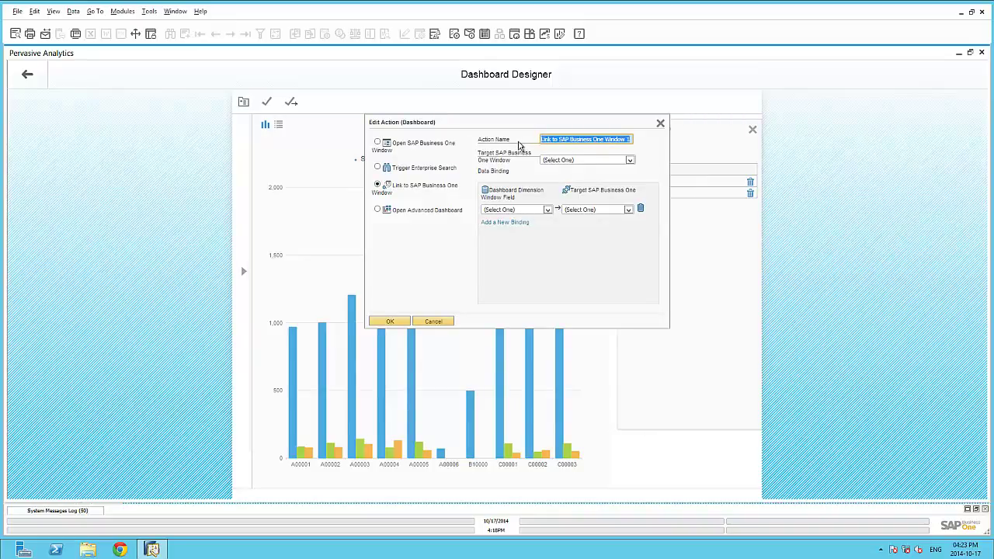
pyautogui.write('Embedded Dashboard')
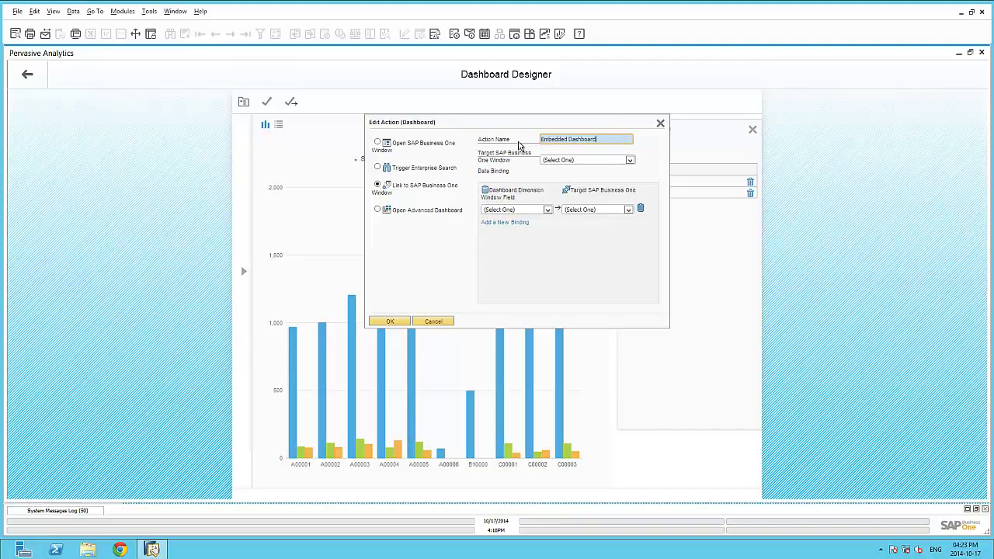
pyautogui.click(556, 160)
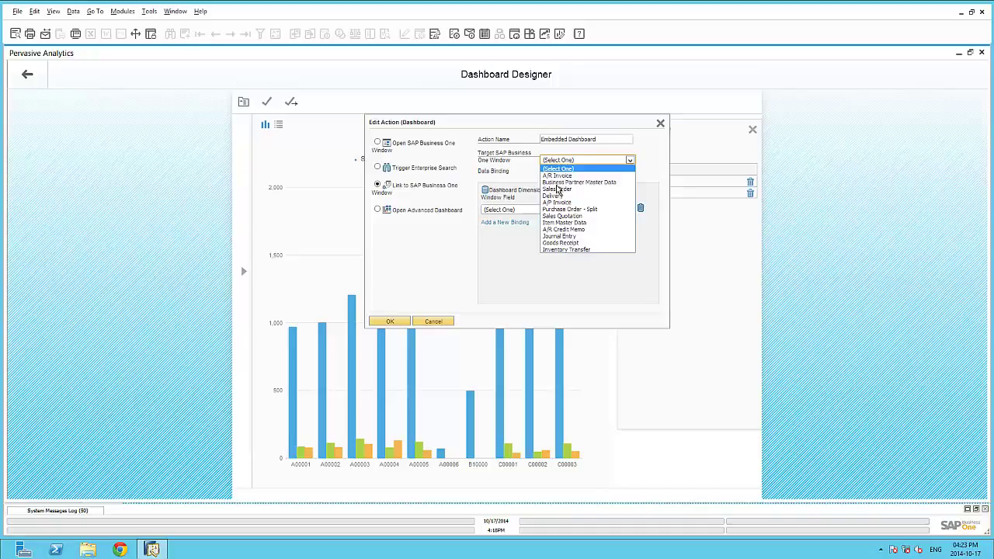
pyautogui.click(558, 223)
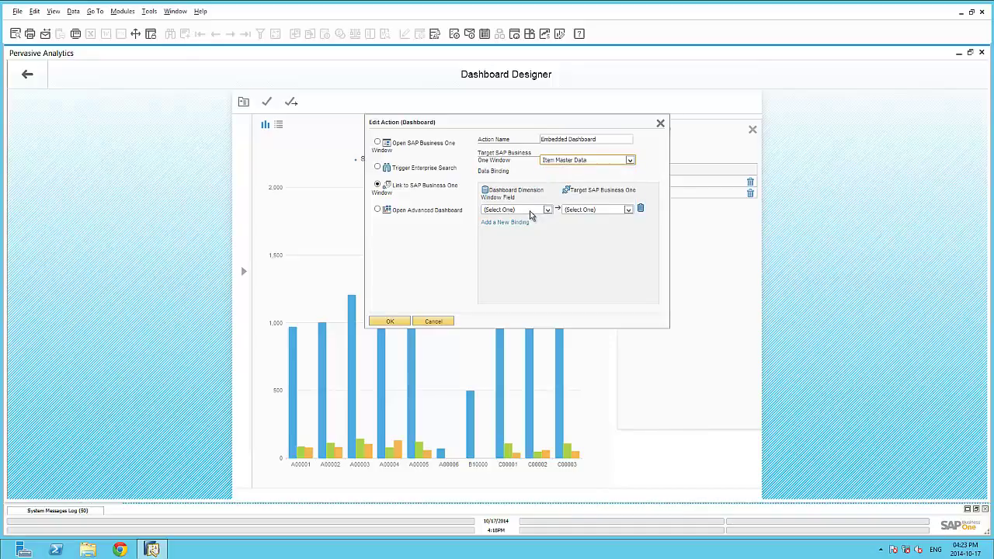
pyautogui.click(531, 210)
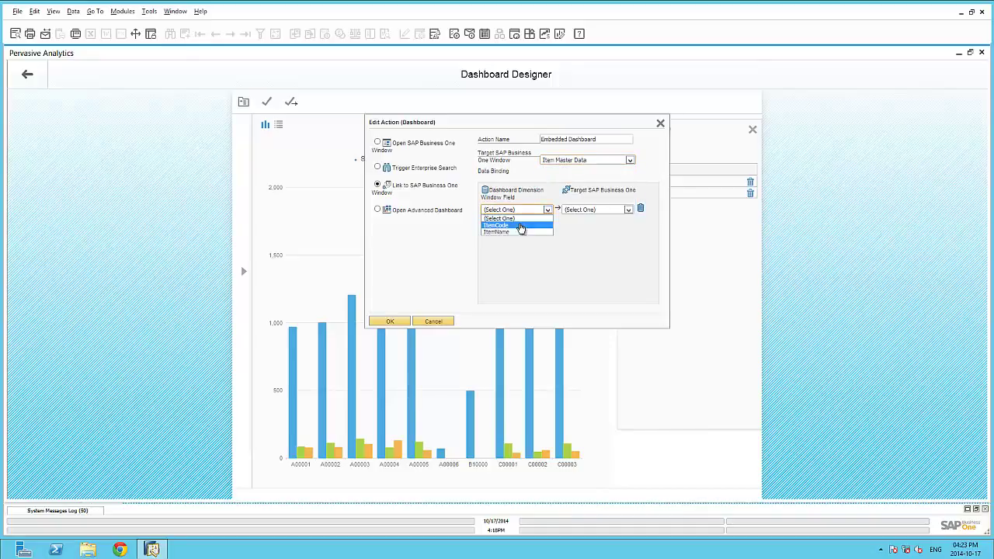
pyautogui.click(521, 225)
pyautogui.click(579, 211)
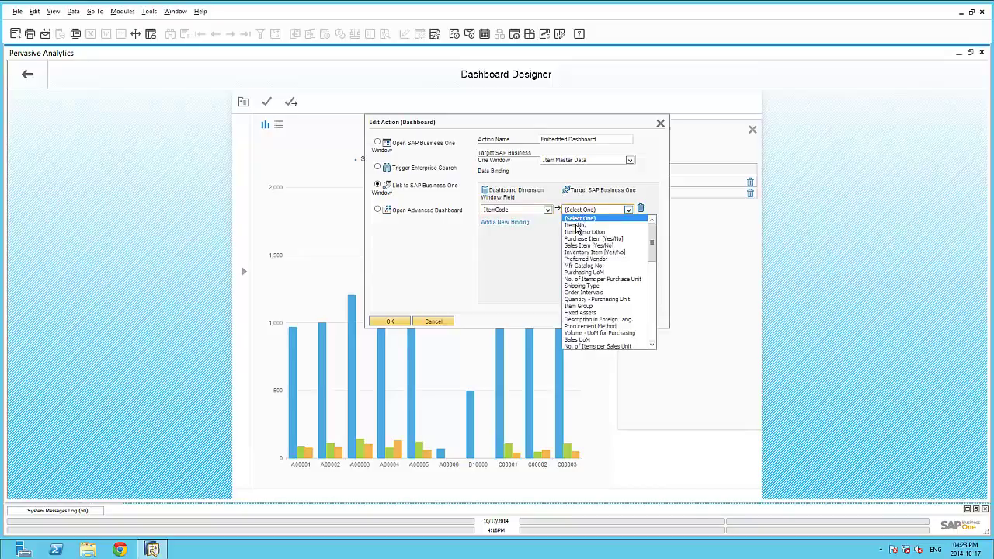
pyautogui.click(577, 225)
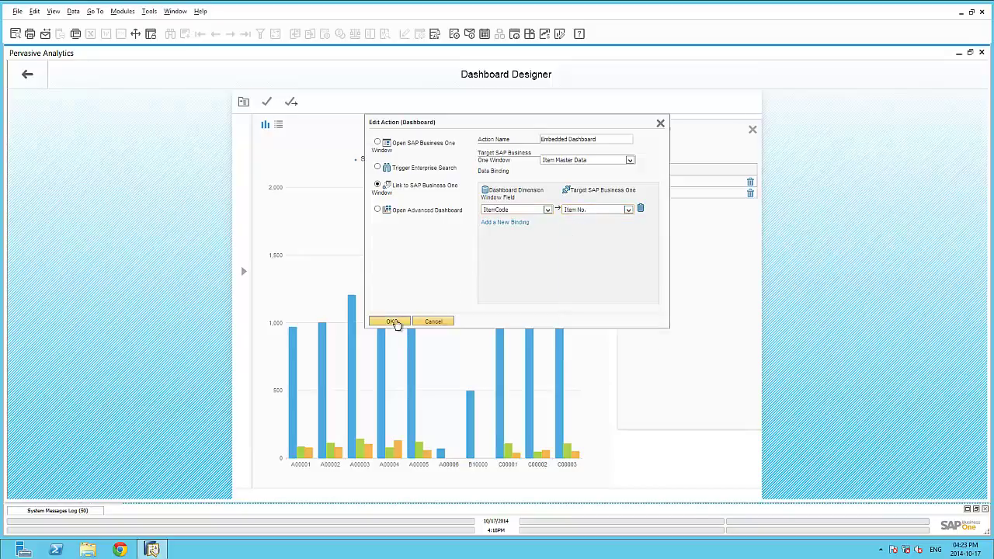
# Confirm the Embedded Dashboard action and save the dashboard as Item Balances
pyautogui.click(393, 322)
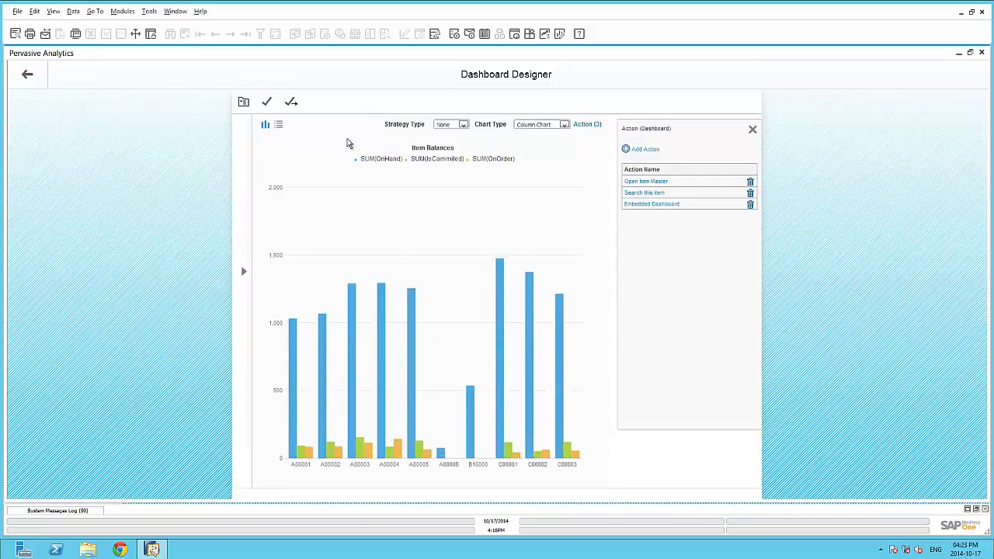
pyautogui.click(267, 104)
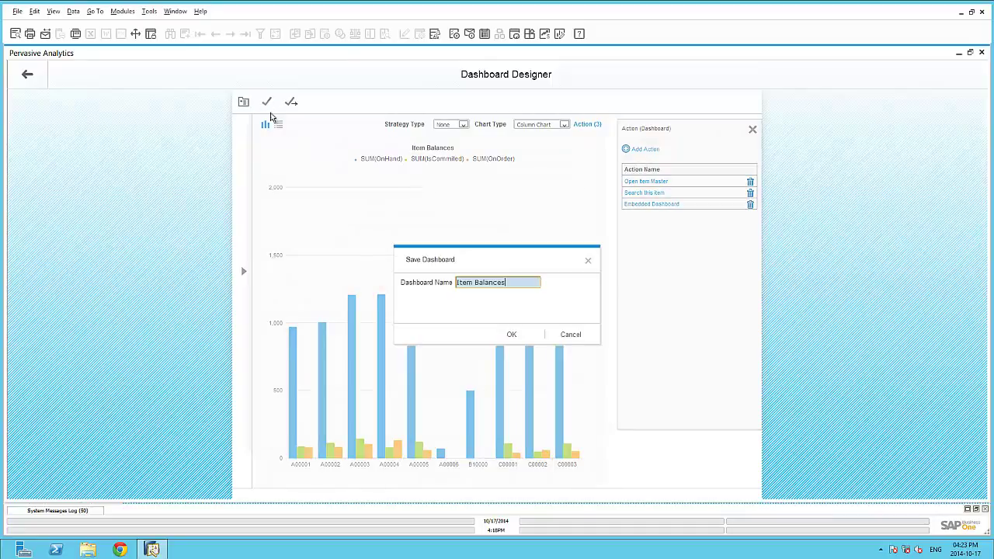
pyautogui.click(518, 338)
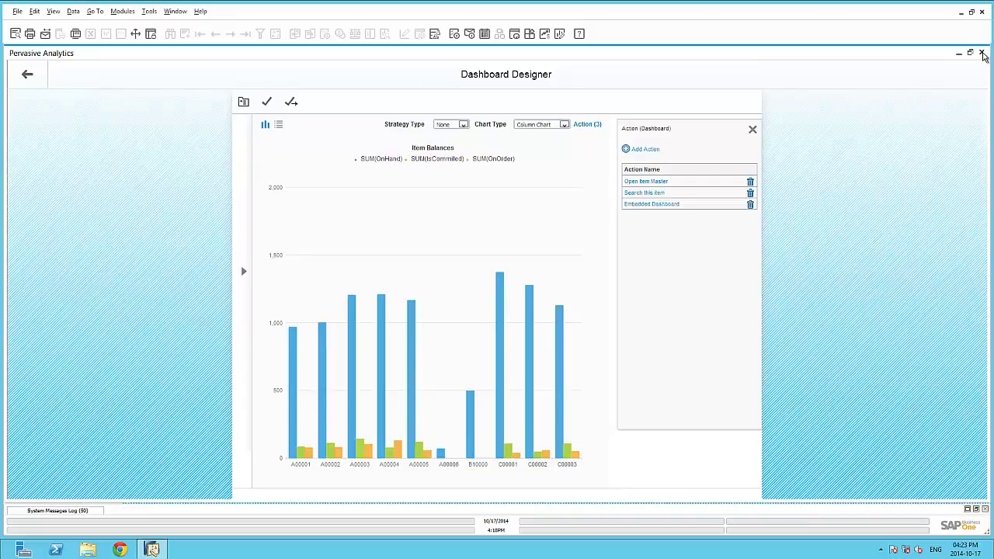
# Add the Item Balances widget to the cockpit from the Widgets Gallery
pyautogui.click(982, 53)
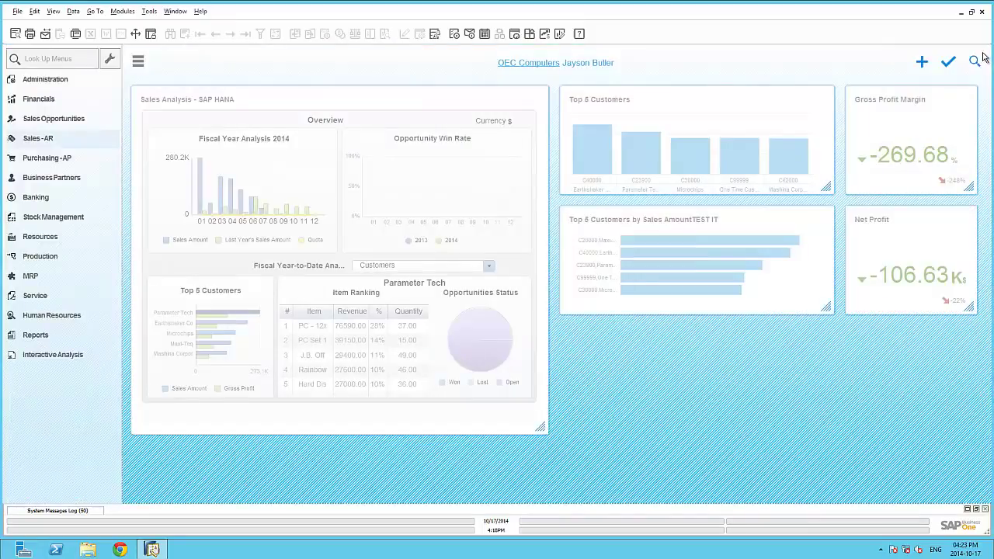
pyautogui.click(923, 64)
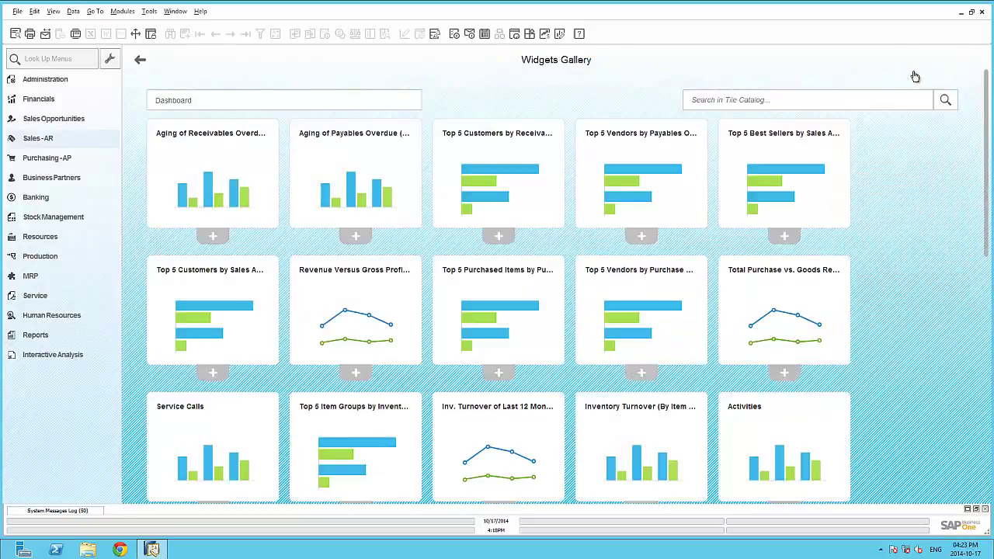
pyautogui.scroll(-3, 428, 264)
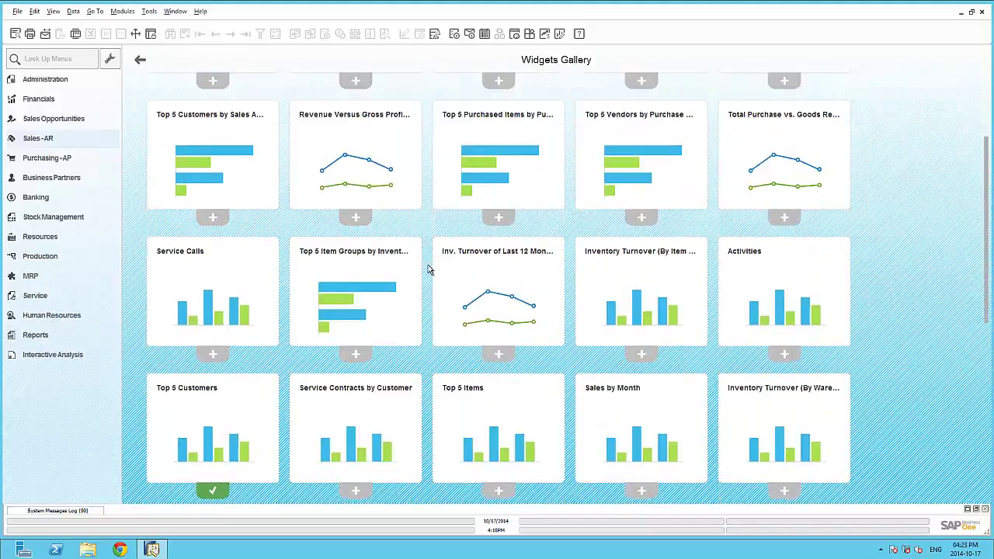
pyautogui.scroll(-2, 428, 272)
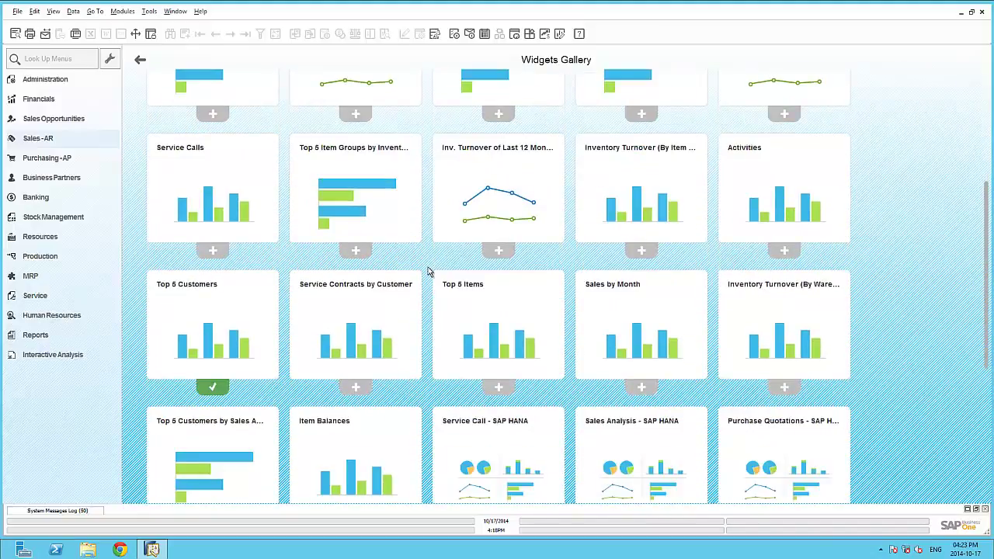
pyautogui.scroll(-1, 428, 272)
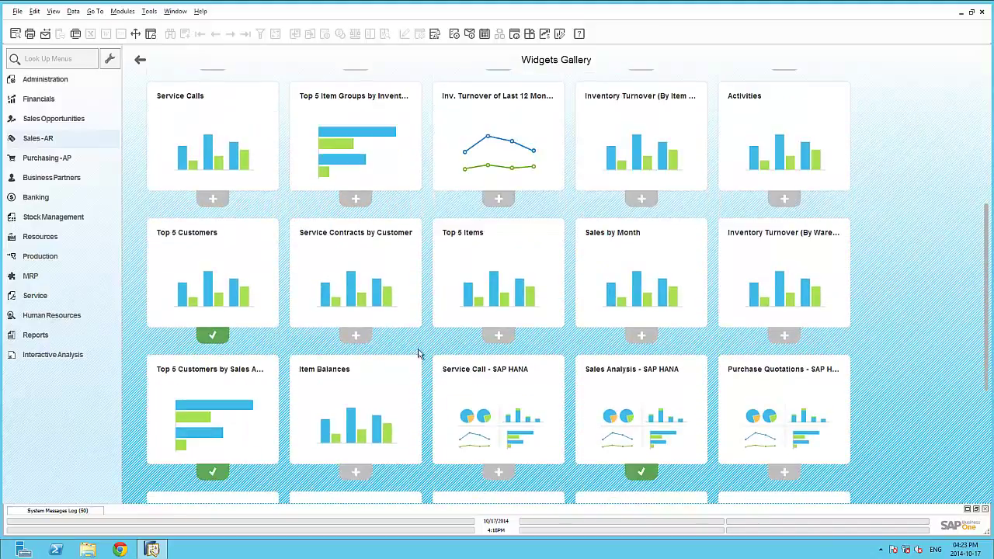
pyautogui.click(357, 474)
pyautogui.click(140, 62)
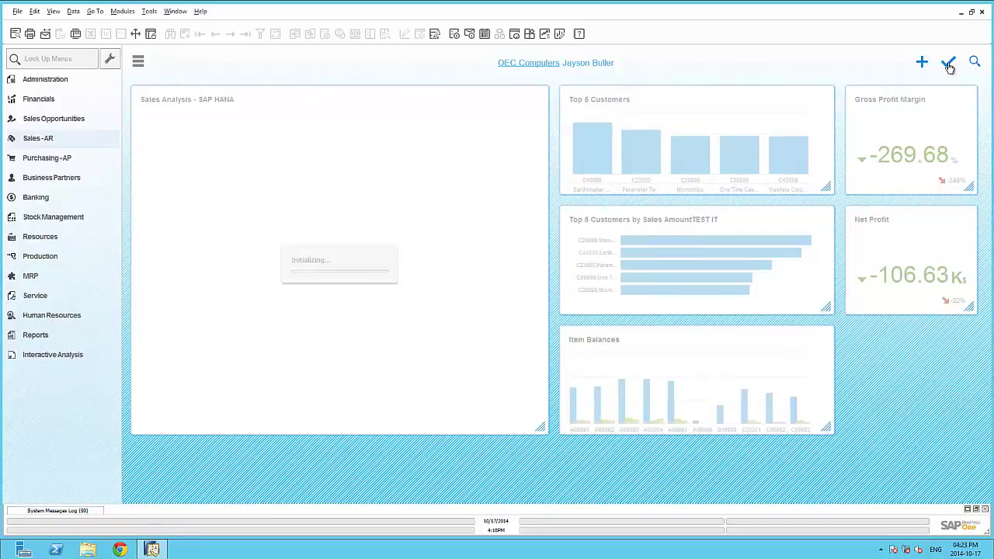
# Save the cockpit layout and open item A00001's master data from its Item Balances bar
pyautogui.click(949, 65)
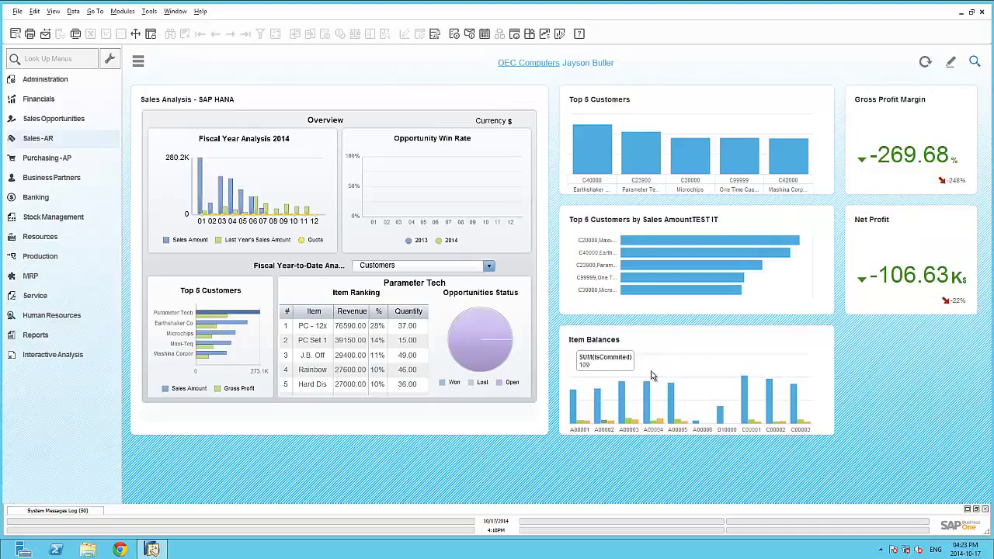
pyautogui.click(576, 407)
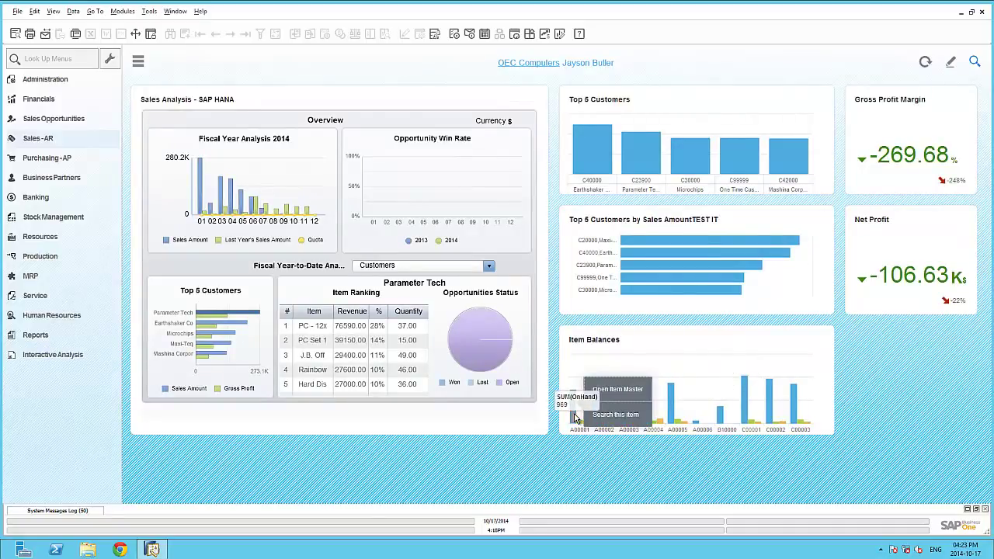
pyautogui.click(619, 391)
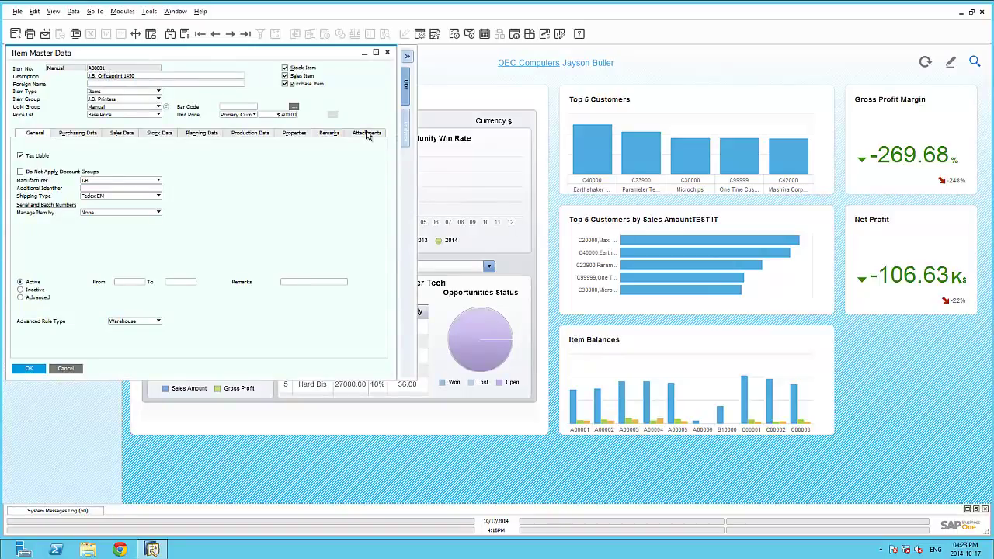
# Show the Analytics side panel for A00001, then close the Item Master Data window
pyautogui.click(405, 130)
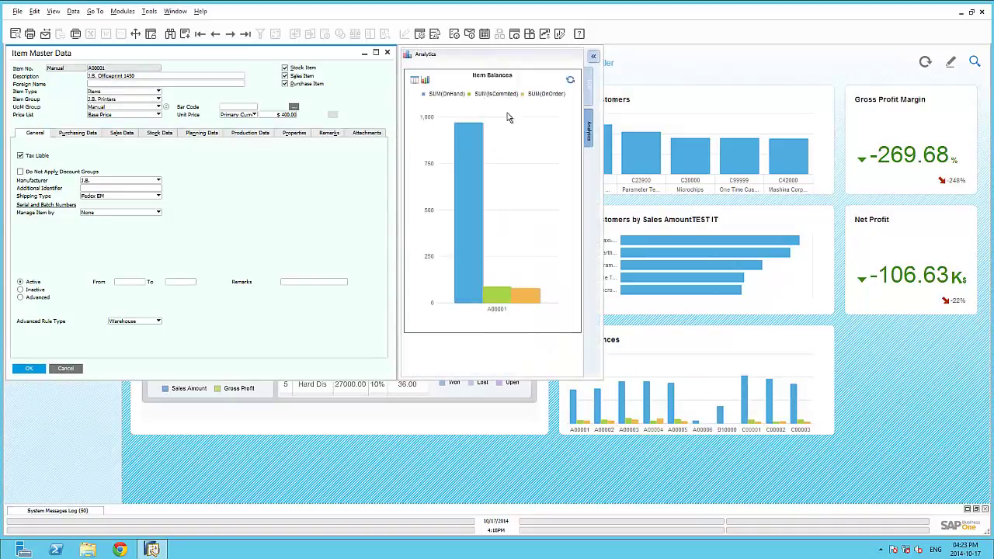
pyautogui.moveTo(508, 289)
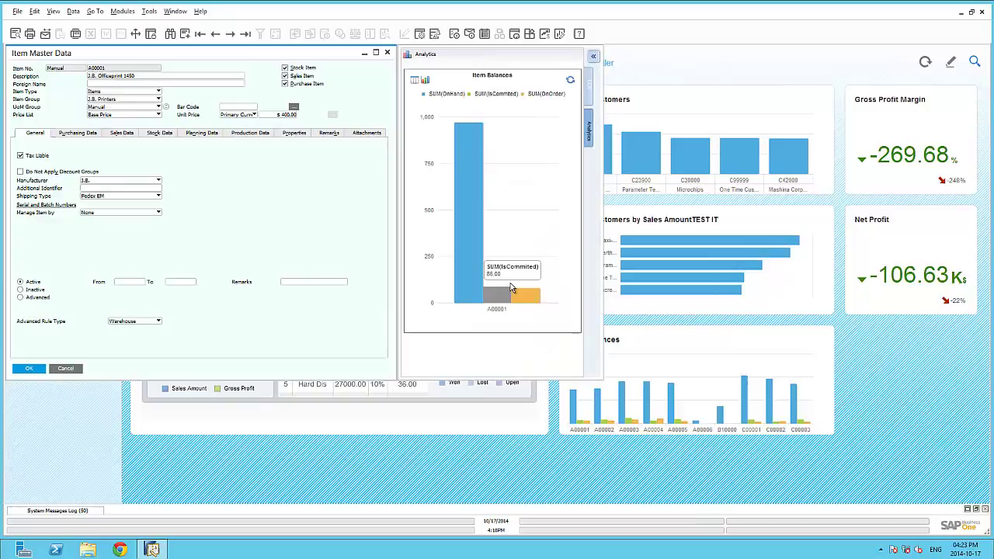
pyautogui.click(39, 370)
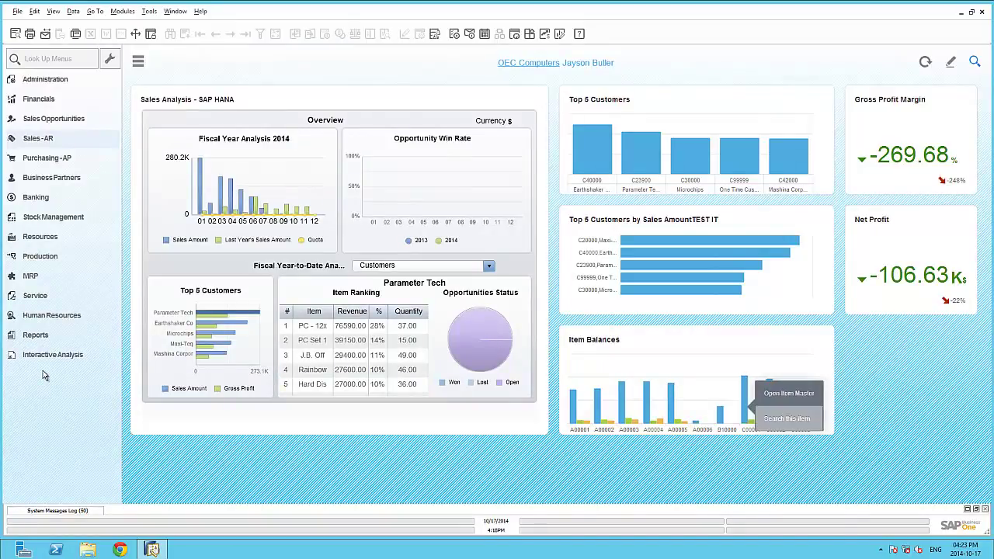
pyautogui.click(787, 420)
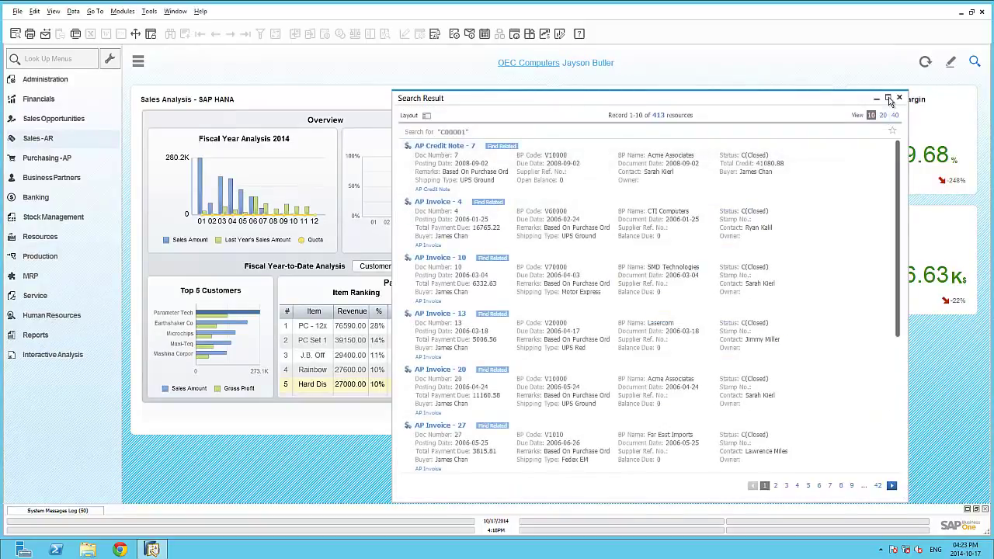
pyautogui.click(889, 99)
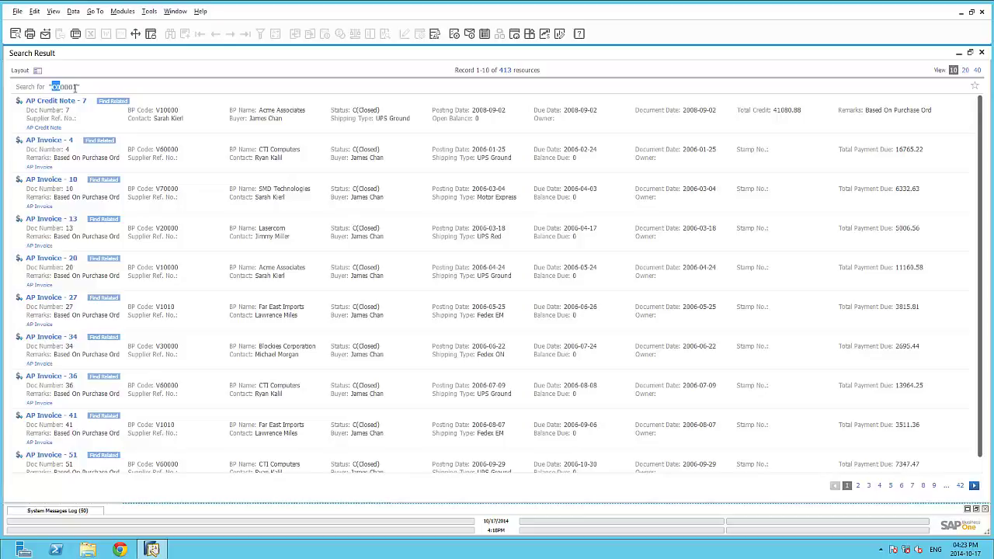
pyautogui.moveTo(74, 88); pyautogui.dragTo(77, 87)
pyautogui.moveTo(89, 111)
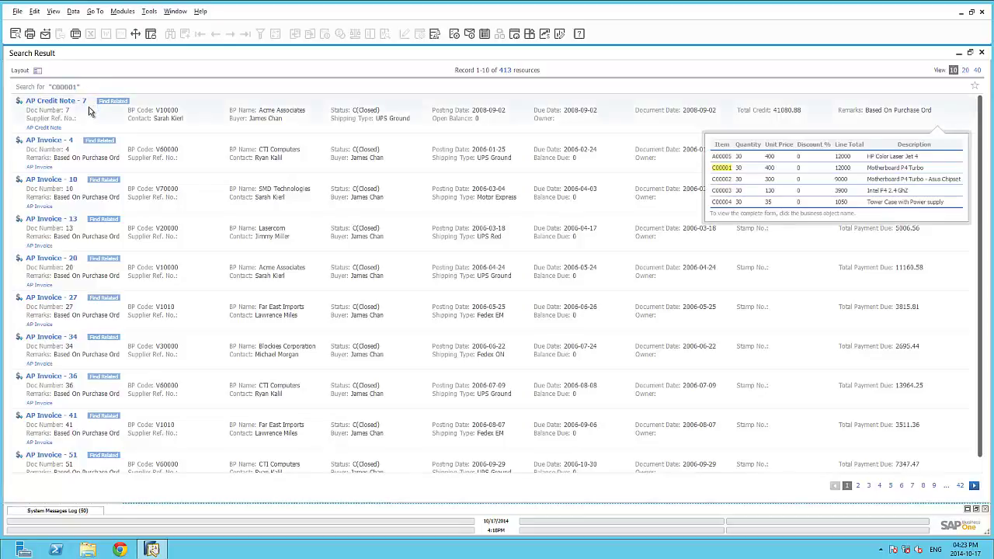
pyautogui.moveTo(722, 172)
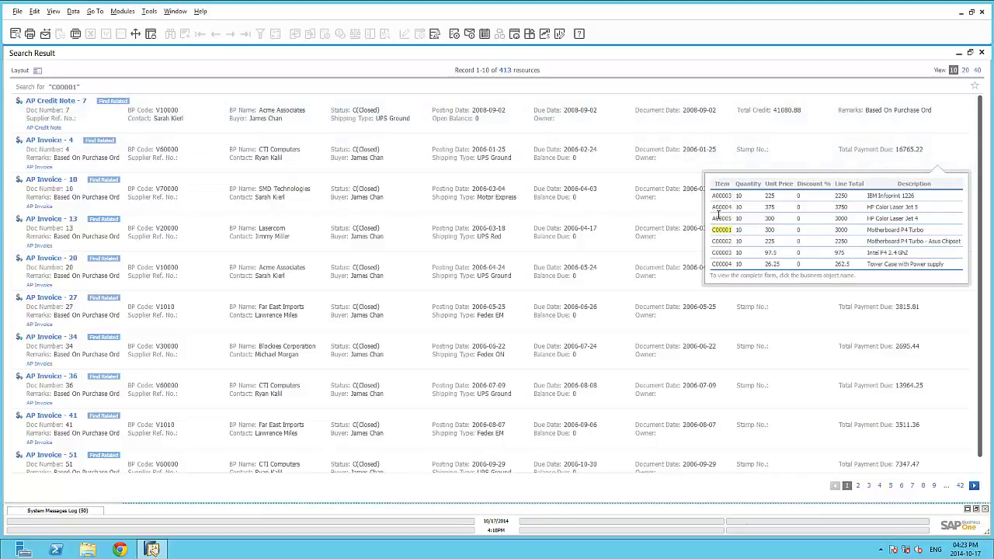
pyautogui.click(38, 71)
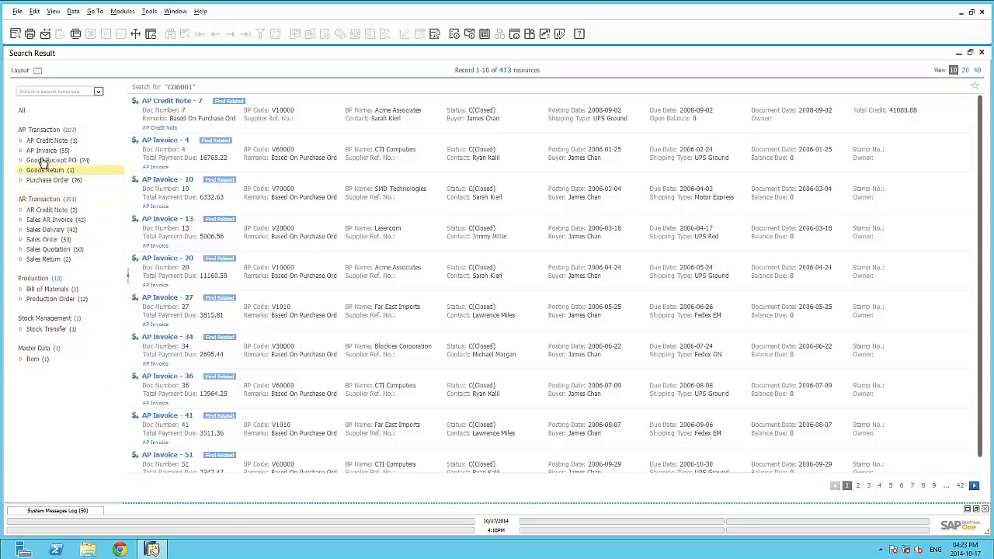
pyautogui.click(43, 181)
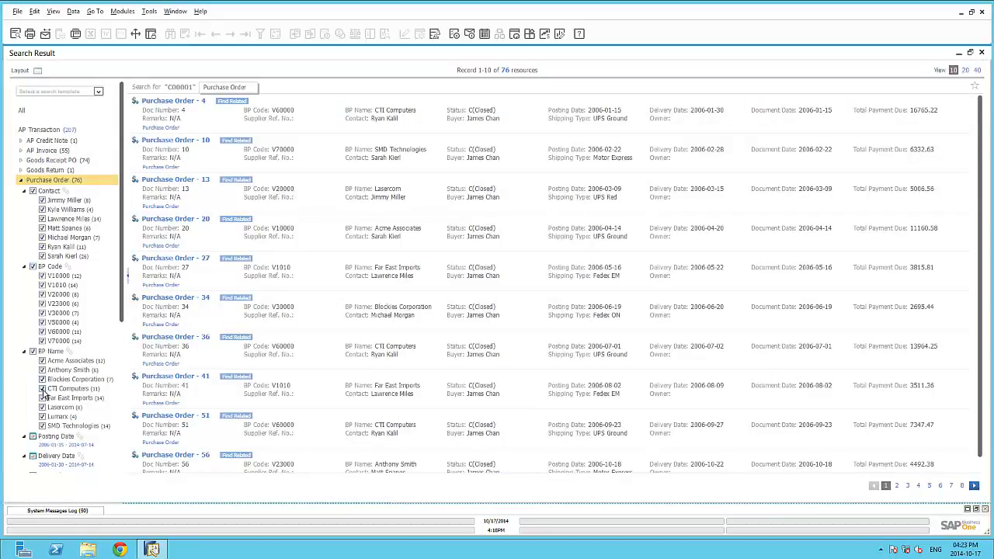
pyautogui.scroll(-4, 44, 388)
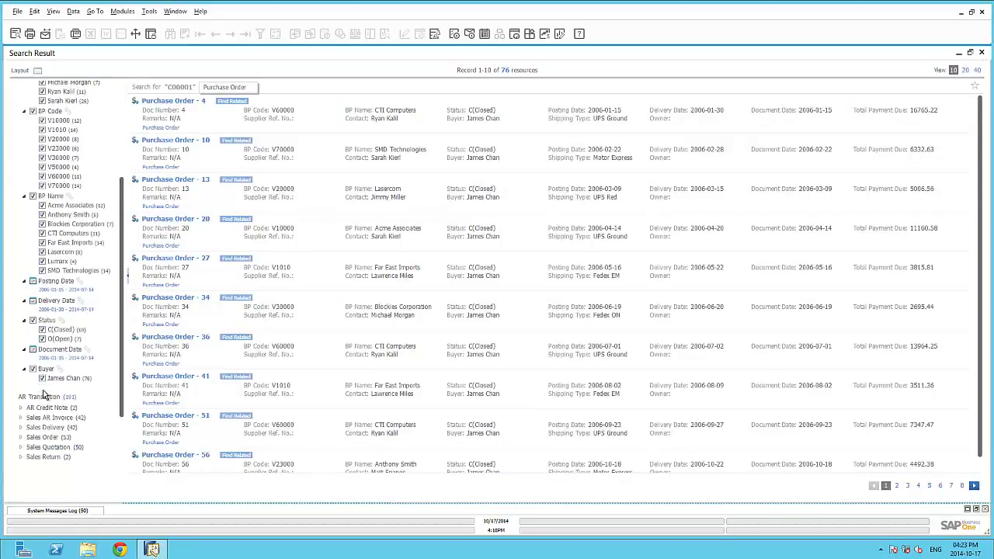
pyautogui.click(42, 329)
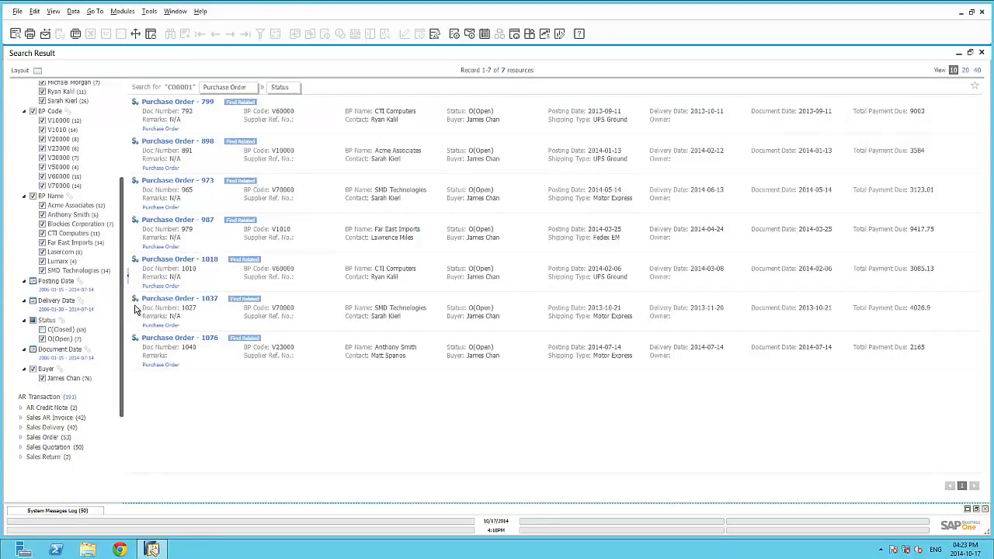
pyautogui.moveTo(167, 303)
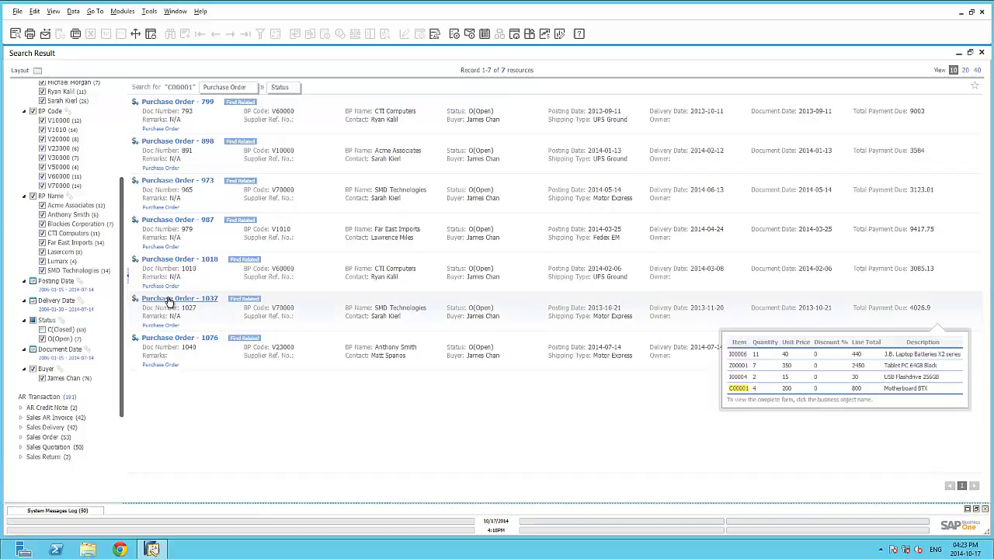
pyautogui.click(168, 300)
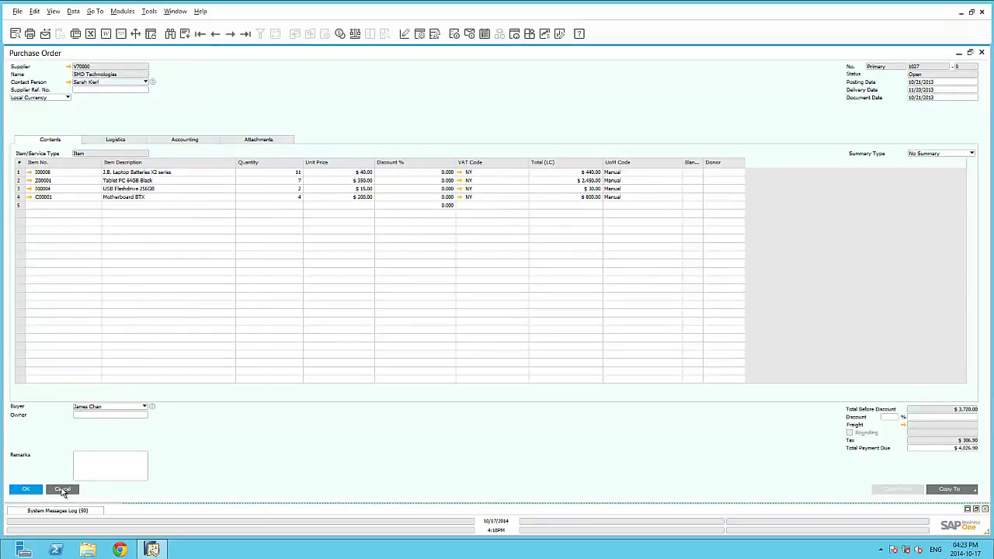
pyautogui.click(62, 489)
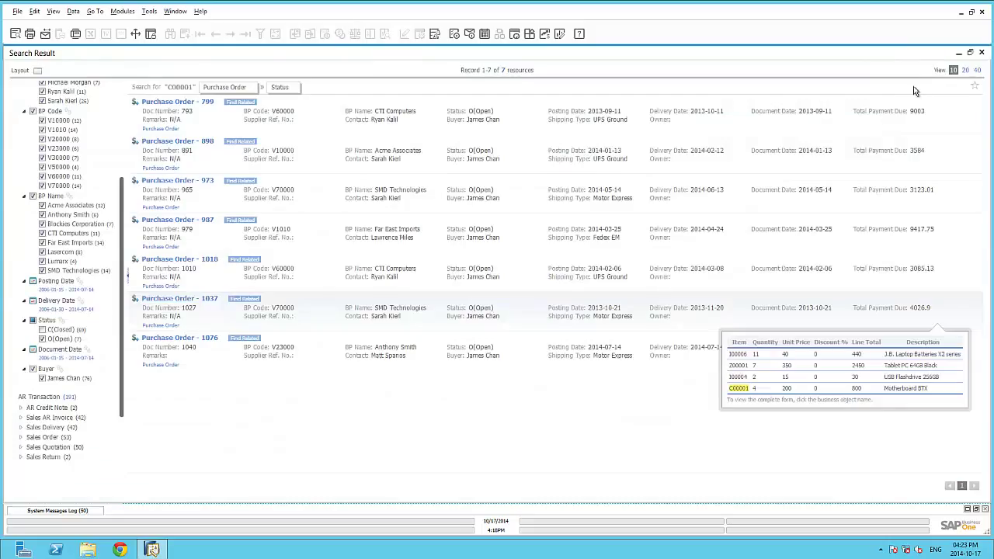
pyautogui.click(983, 53)
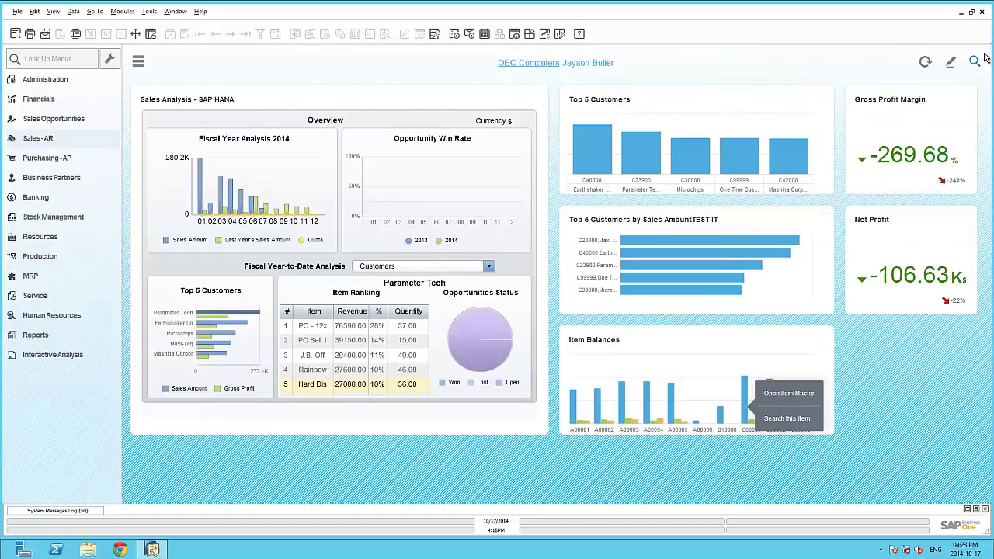
# Create a new advanced dashboard titled Inventory Overview in the Pervasive Analytics Designer
pyautogui.click(852, 358)
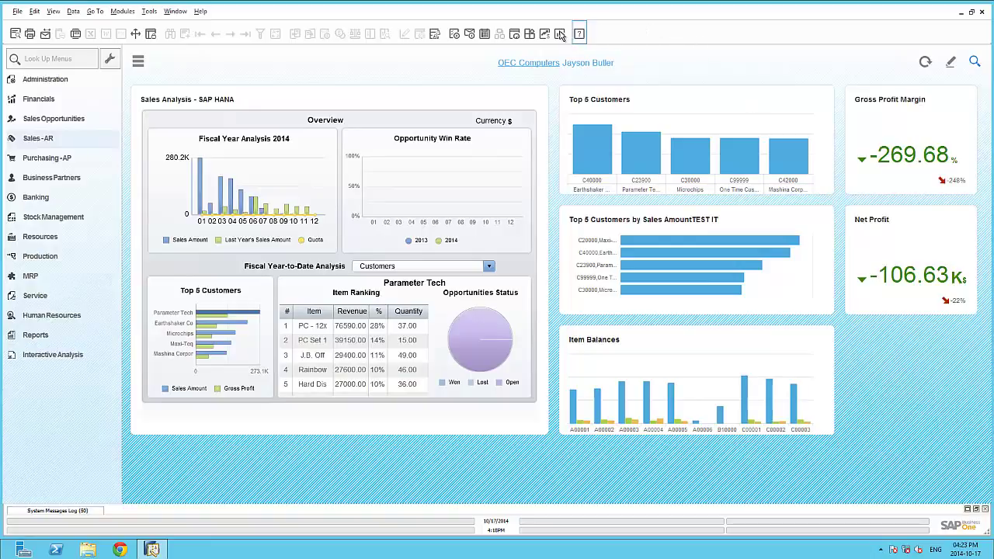
pyautogui.click(559, 34)
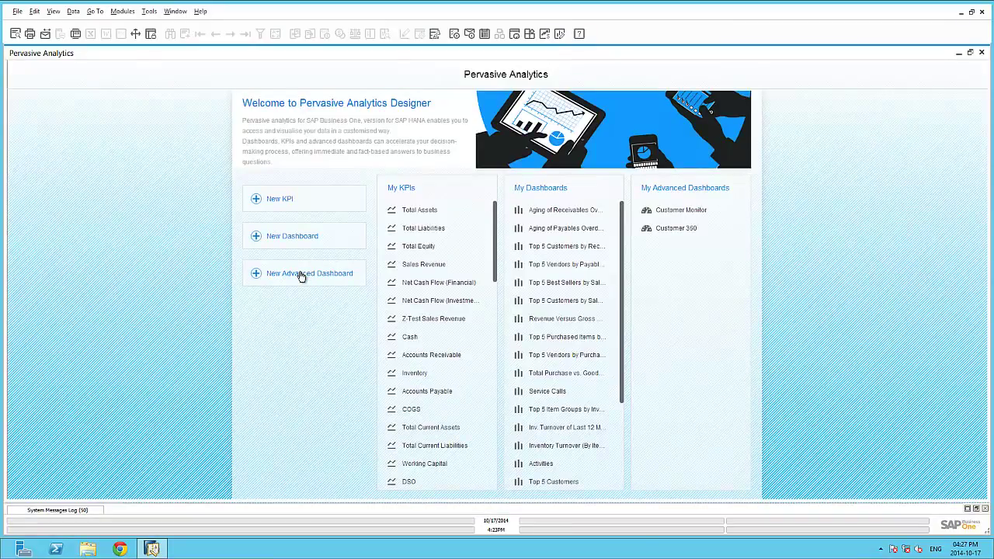
pyautogui.click(303, 274)
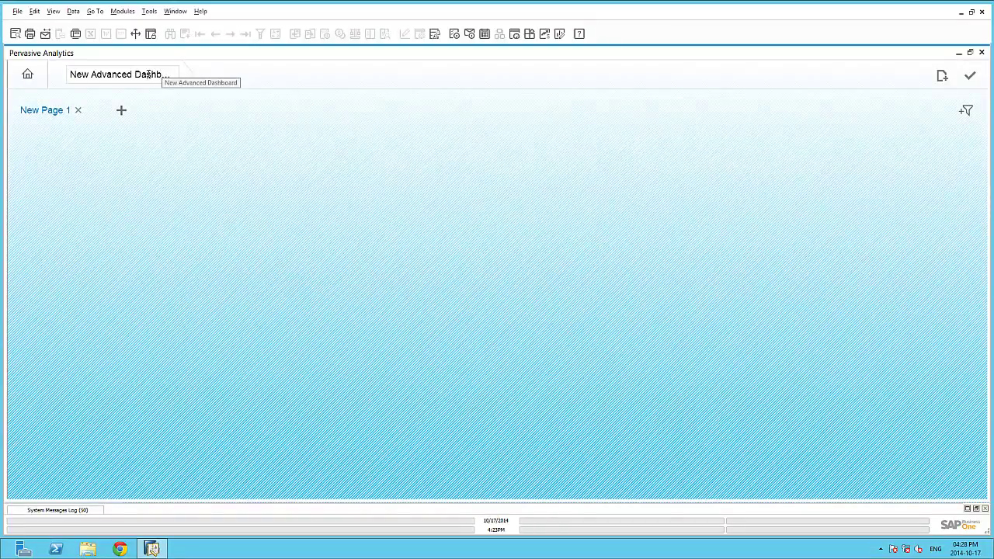
pyautogui.moveTo(72, 75); pyautogui.dragTo(265, 87)
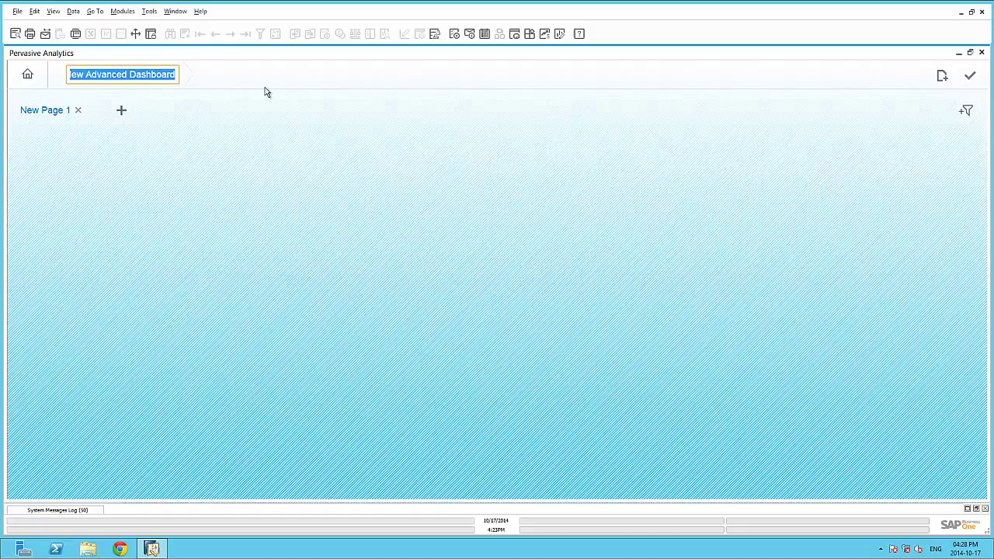
pyautogui.press('BackSpace')
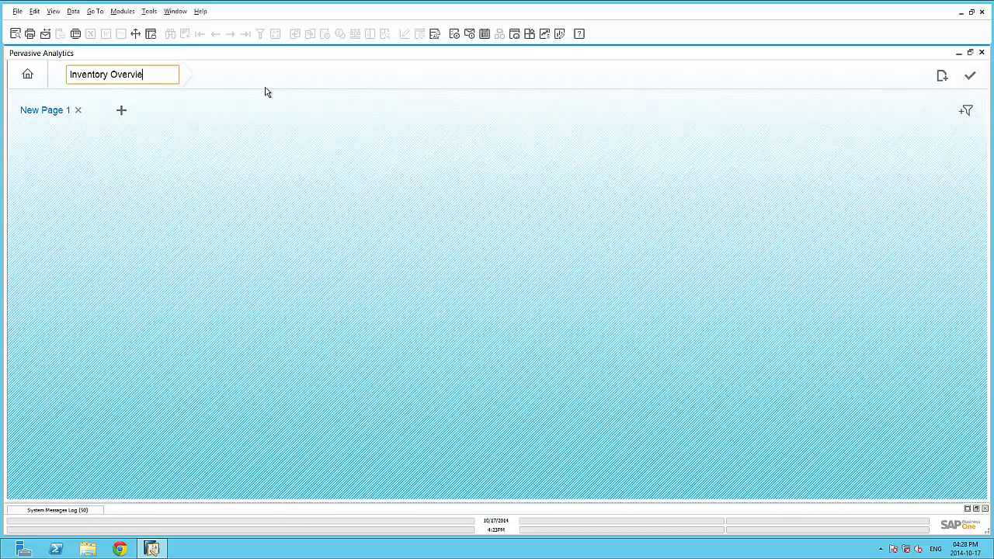
pyautogui.click(58, 114)
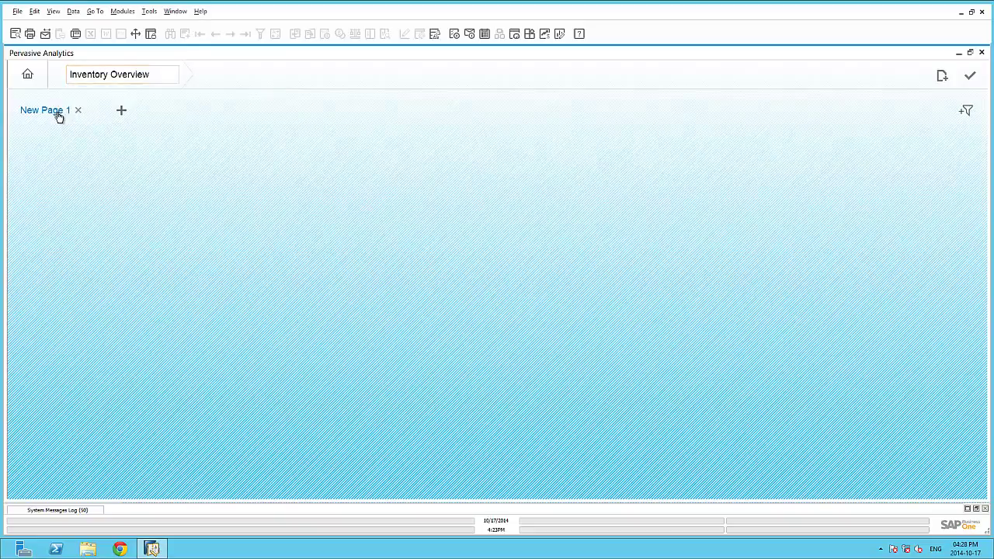
# Set up three dashboard pages named Sales, Purchasing and Finance
pyautogui.hotkey('ctrl', 'a')
pyautogui.write('S')
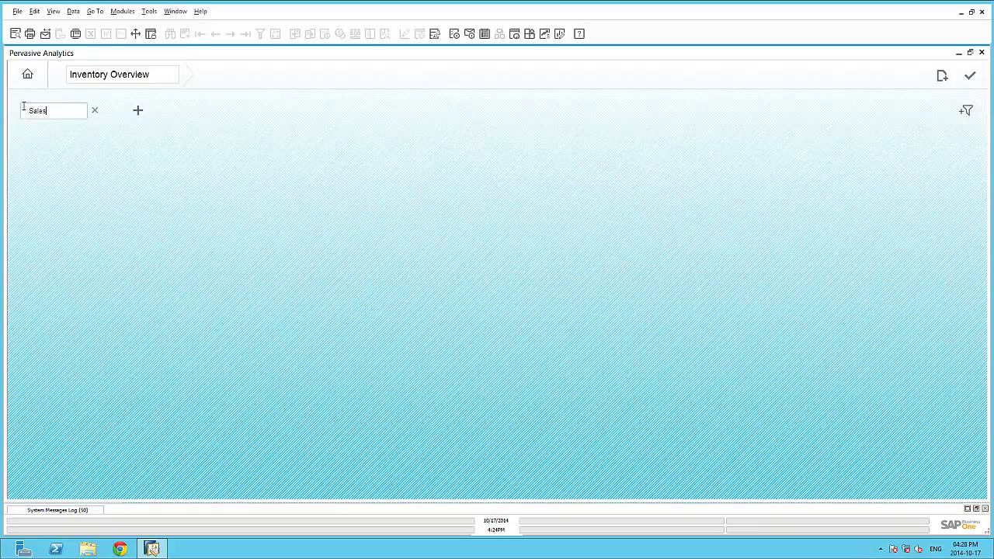
pyautogui.write('ales')
pyautogui.click(136, 114)
pyautogui.click(138, 110)
pyautogui.moveTo(146, 109); pyautogui.dragTo(91, 110)
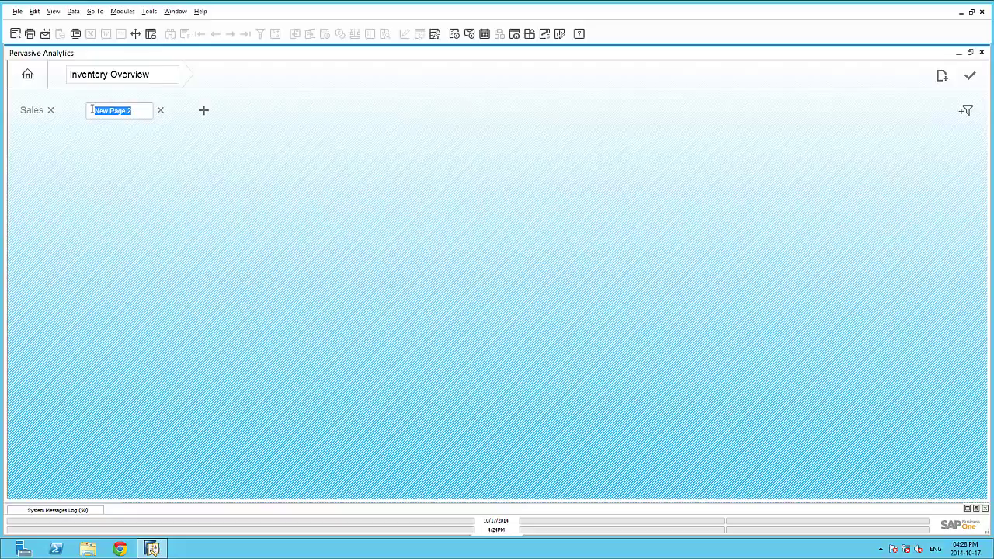
pyautogui.write('Purchasing')
pyautogui.click(204, 112)
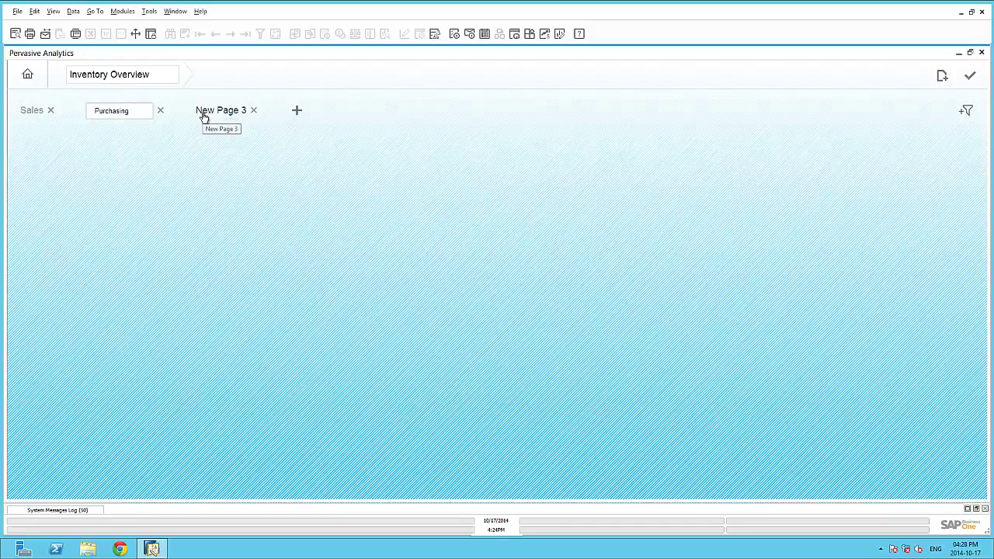
pyautogui.doubleClick(204, 113)
pyautogui.moveTo(224, 111); pyautogui.dragTo(184, 111)
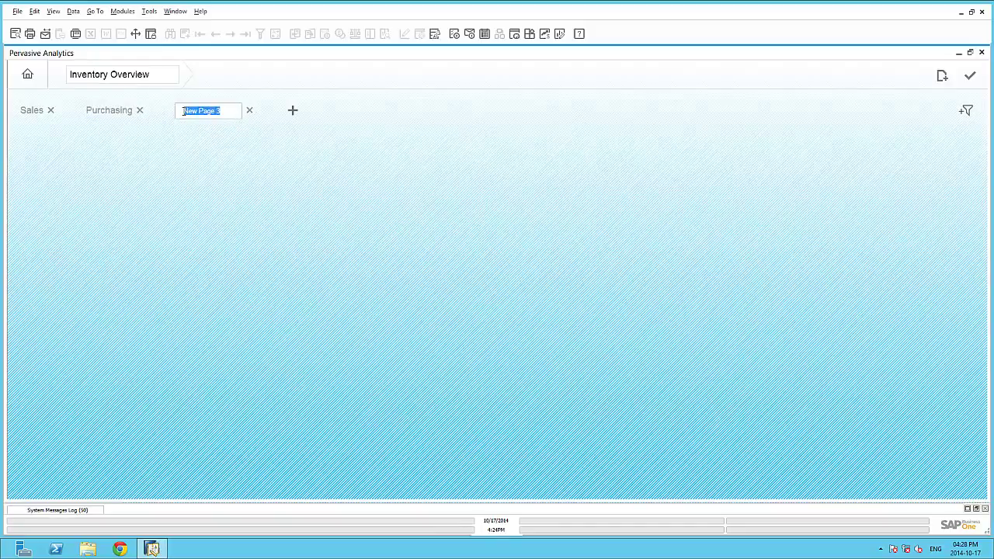
pyautogui.write('Finance')
pyautogui.doubleClick(31, 116)
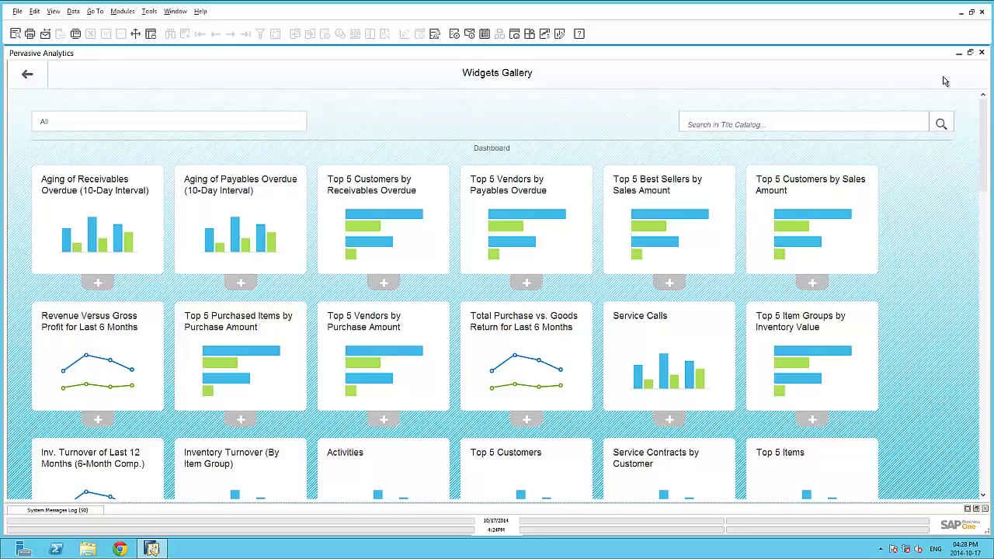
# Add Top 5 Best Sellers, Sales by Month, Sales Revenue and Sales Return Amount widgets
pyautogui.click(670, 283)
pyautogui.scroll(-1, 411, 272)
pyautogui.scroll(-1, 411, 272)
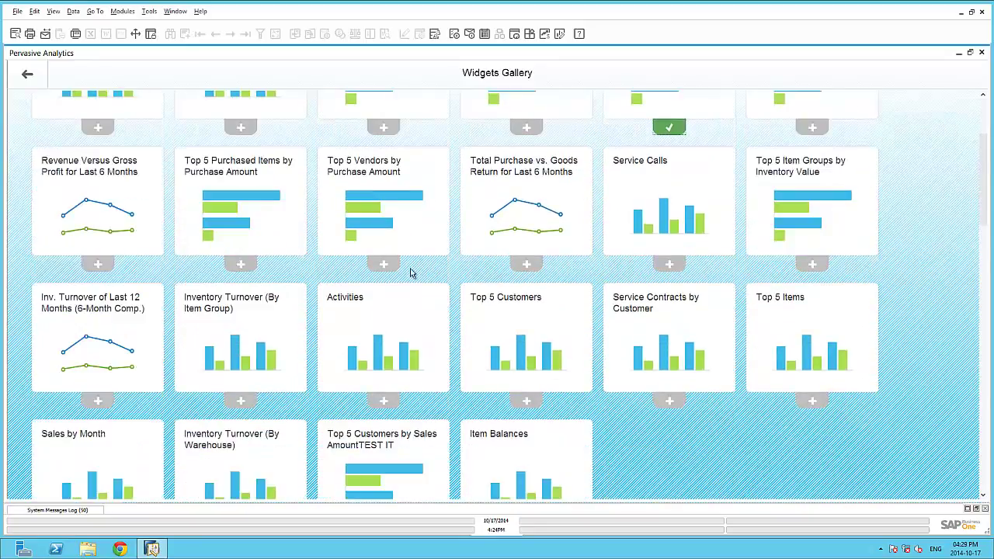
pyautogui.click(98, 485)
pyautogui.scroll(-5, 468, 231)
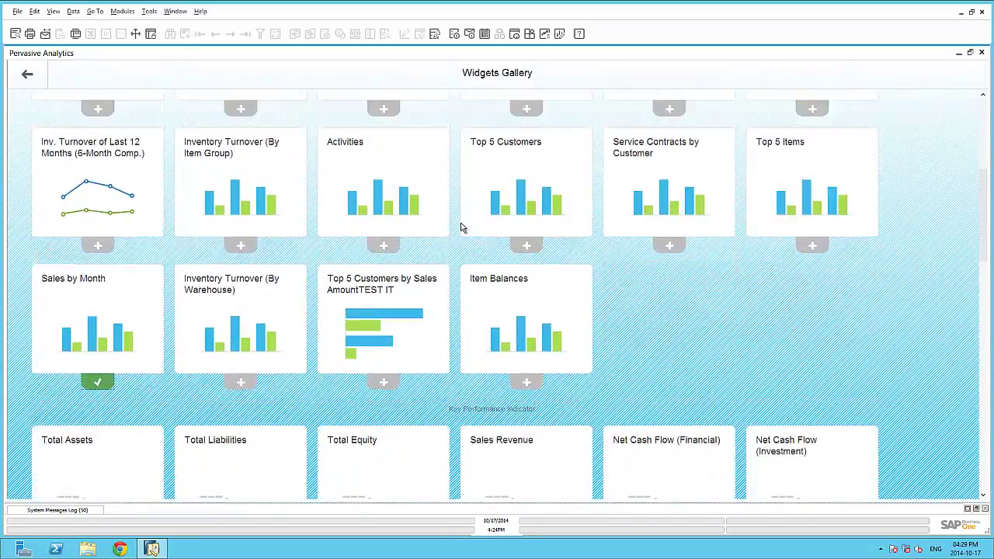
pyautogui.click(526, 233)
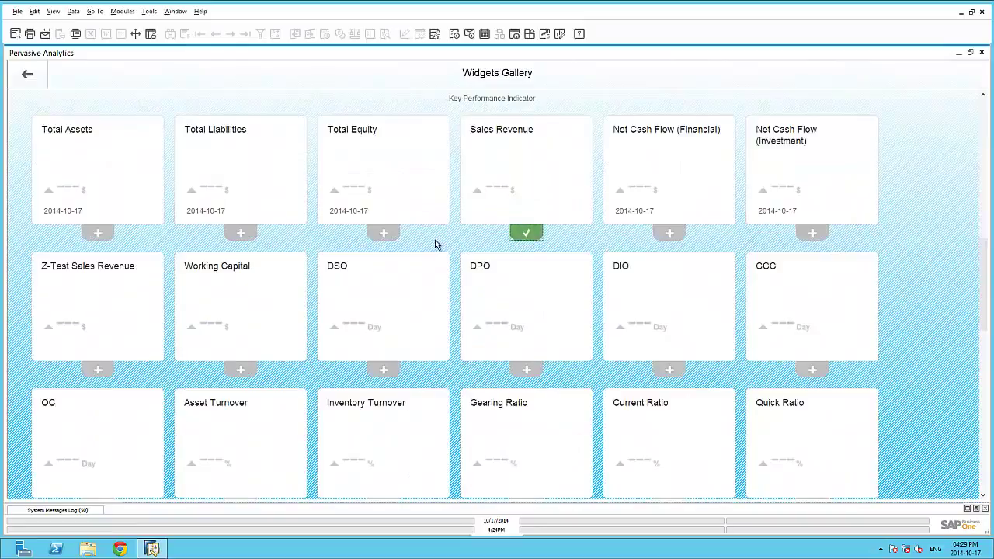
pyautogui.scroll(-3, 435, 239)
pyautogui.scroll(-2, 436, 242)
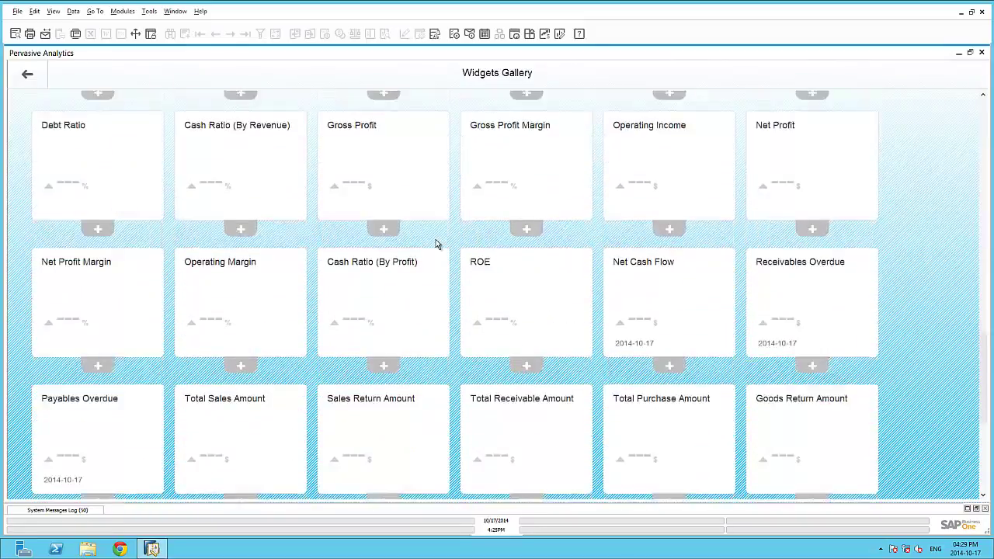
pyautogui.click(383, 450)
# Back on the Sales page, make the Top 5 Best Sellers and Sales by Month charts taller
pyautogui.click(27, 74)
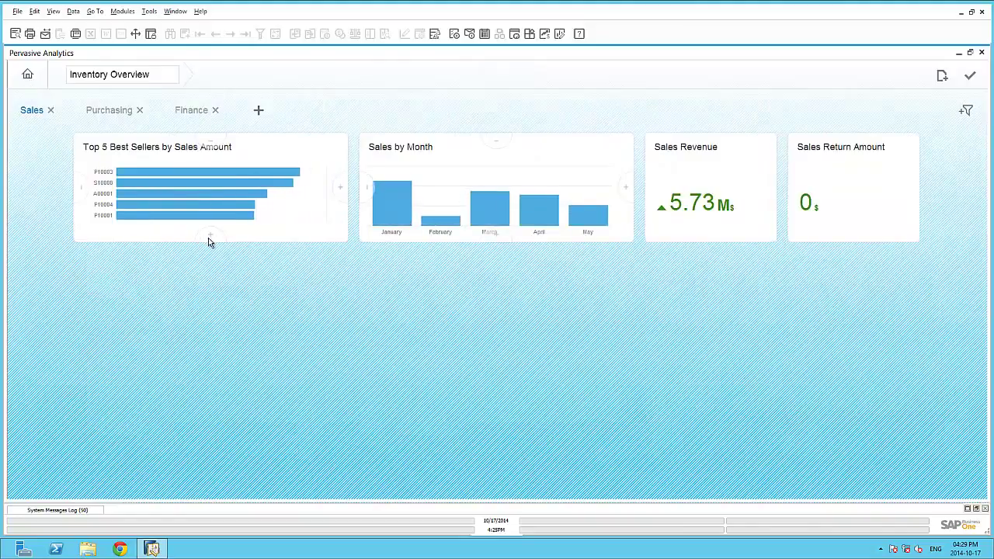
pyautogui.click(210, 235)
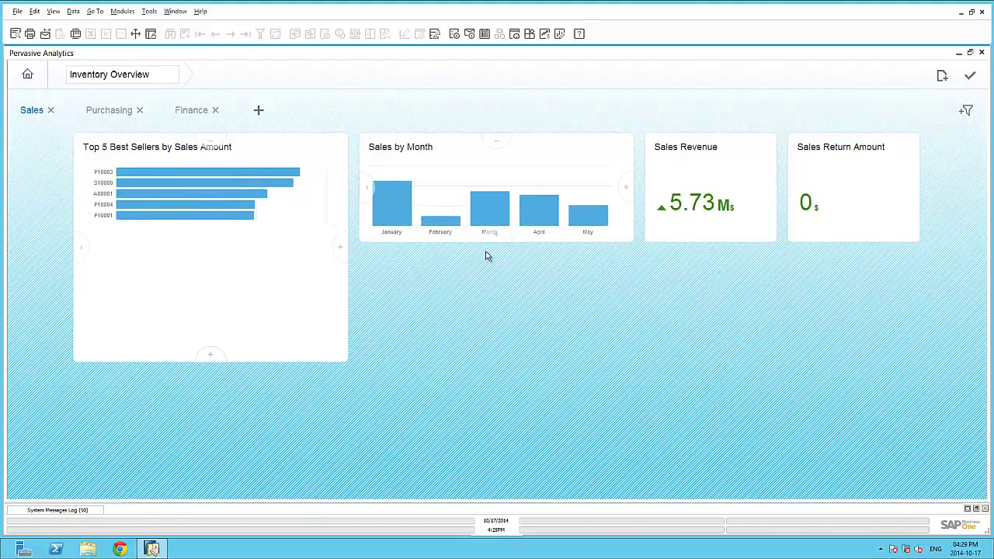
pyautogui.click(498, 243)
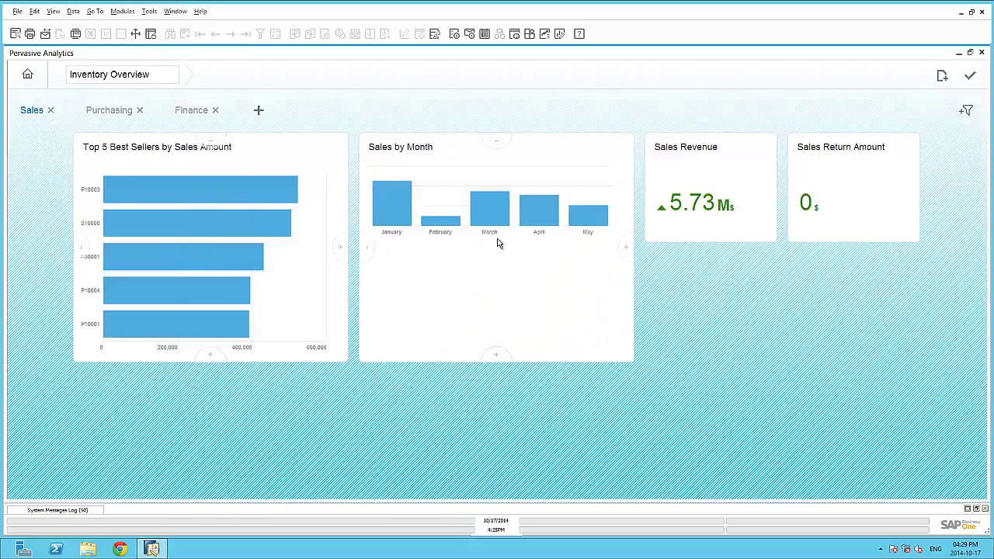
# On Purchasing, add Top 5 Purchased Items, Top 5 Vendors, Goods Return Amount and Total Purchase Amount
pyautogui.doubleClick(101, 111)
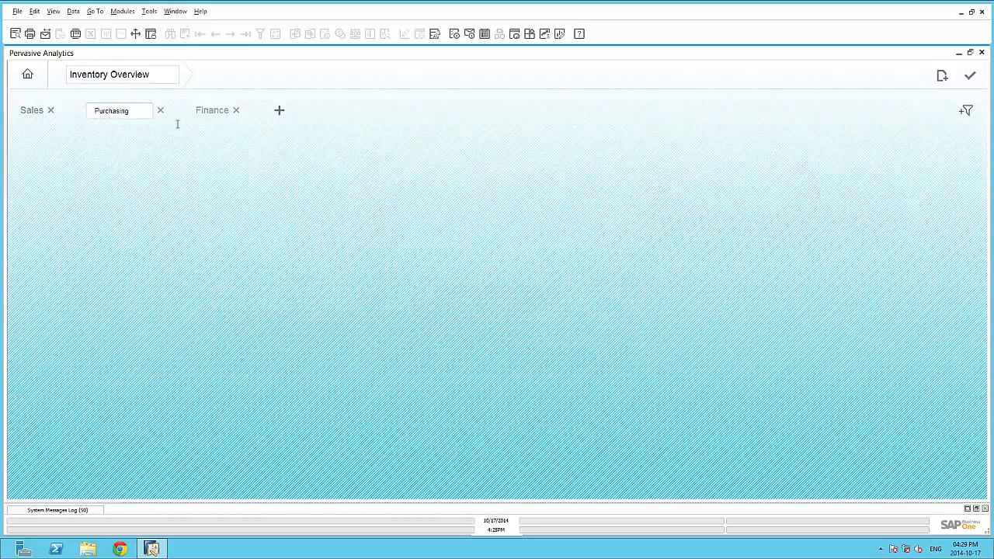
pyautogui.click(942, 77)
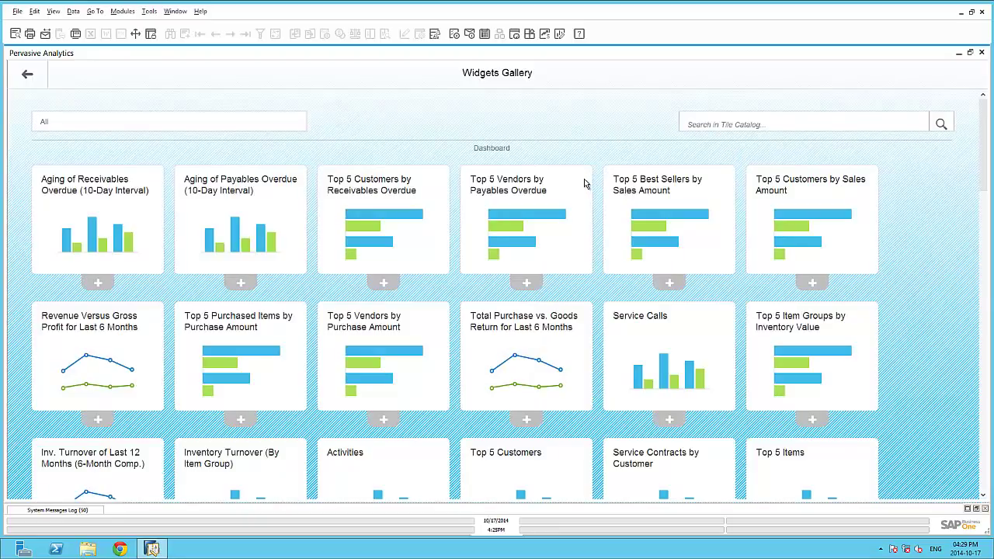
pyautogui.click(241, 420)
pyautogui.scroll(-1, 247, 417)
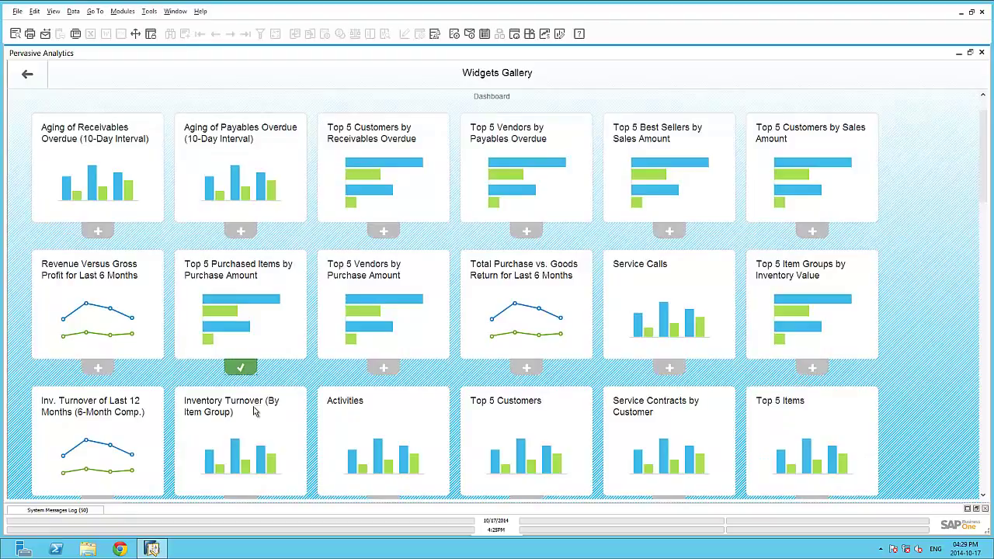
pyautogui.click(383, 366)
pyautogui.scroll(-3, 388, 371)
pyautogui.scroll(-12, 390, 373)
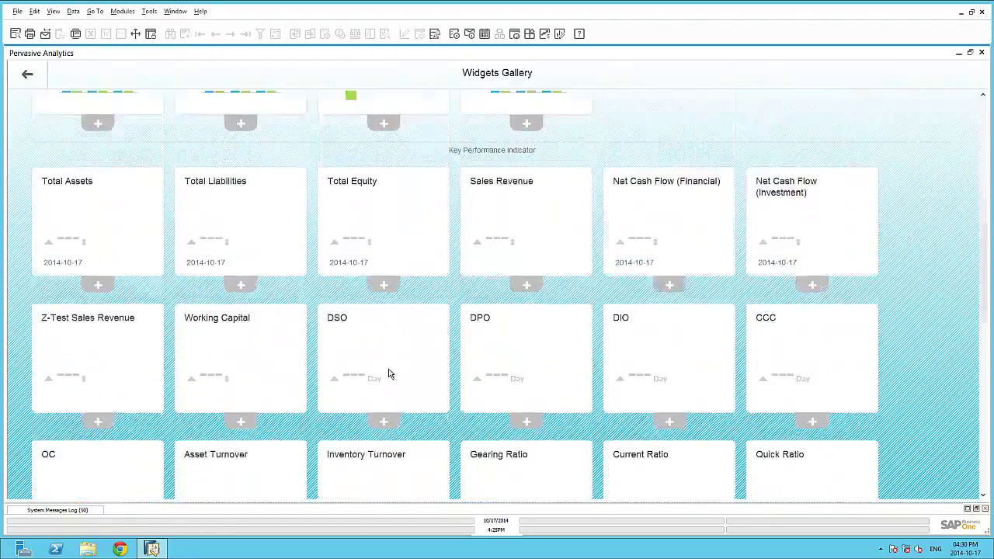
pyautogui.scroll(-6, 390, 374)
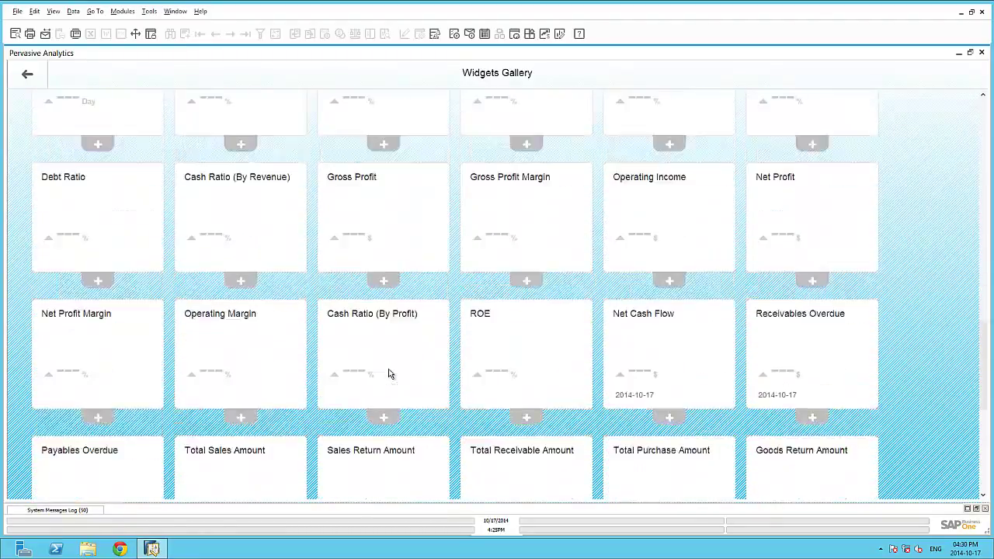
pyautogui.click(812, 399)
pyautogui.click(670, 399)
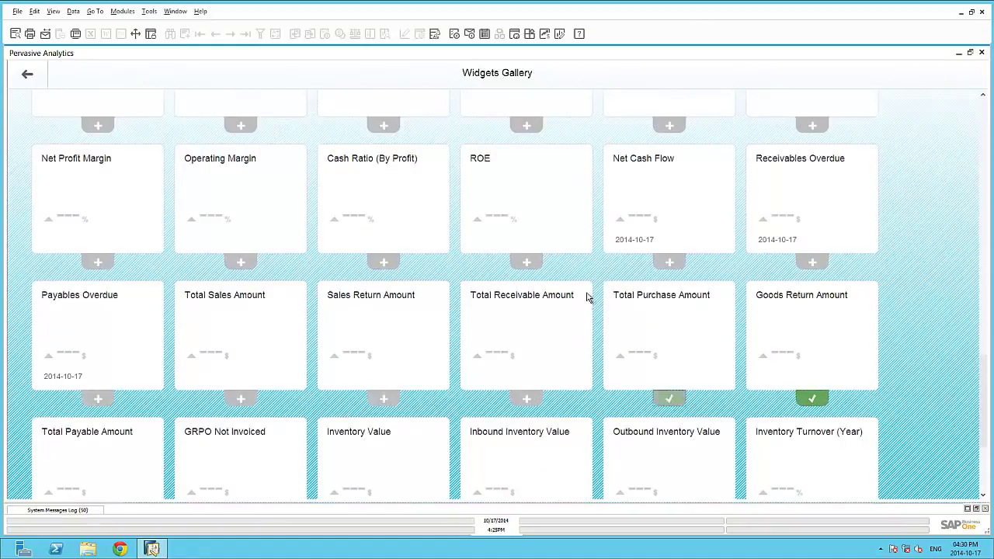
pyautogui.click(28, 77)
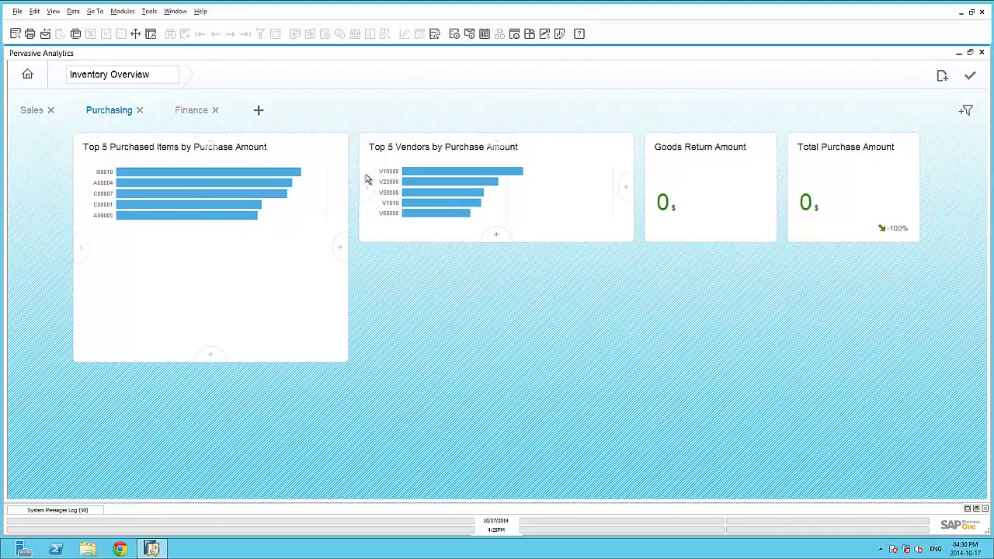
# On the Finance page, add the Total Purchase vs. Goods Return and Inv. Turnover of Last 12 Months charts
pyautogui.doubleClick(195, 114)
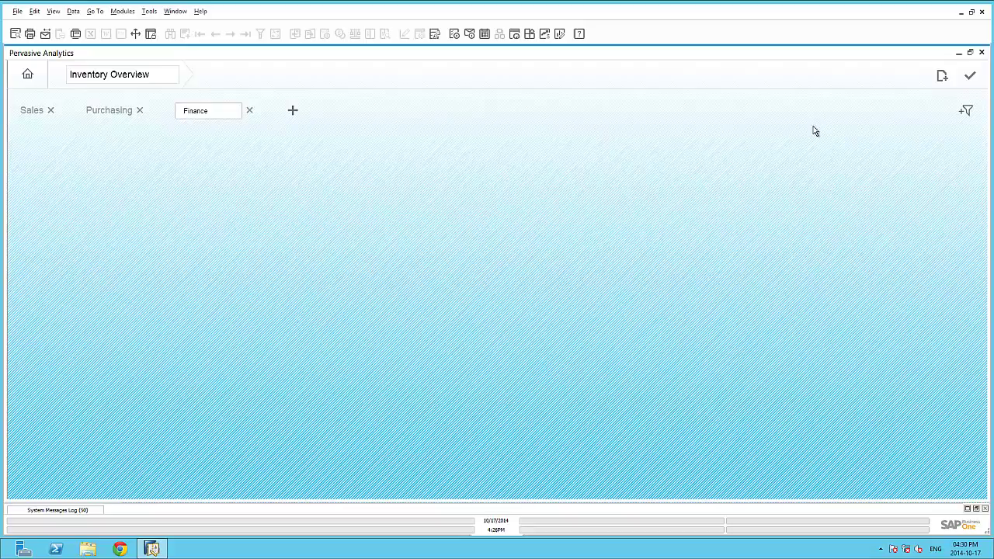
pyautogui.click(941, 75)
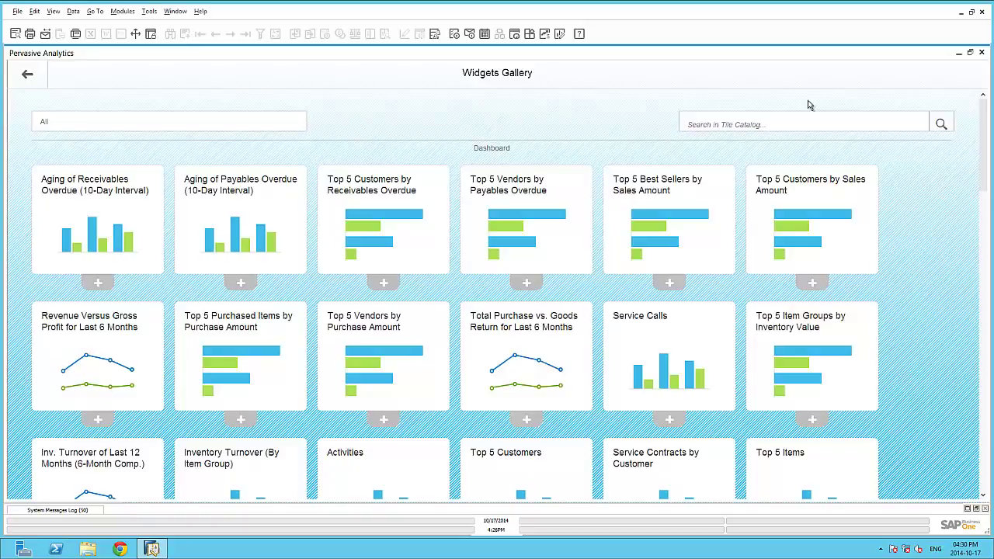
pyautogui.click(526, 420)
pyautogui.scroll(-4, 526, 423)
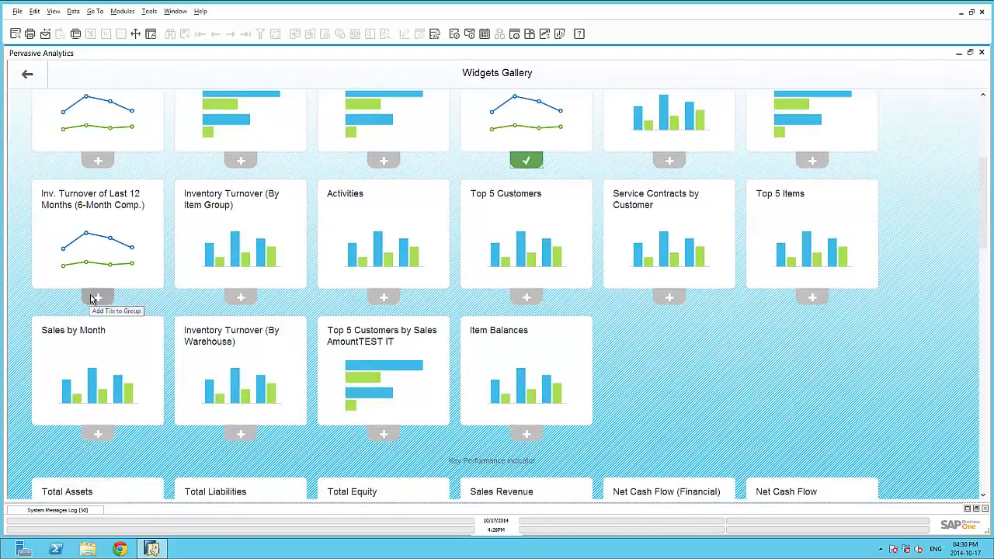
pyautogui.click(98, 297)
# Add the Inventory Turnover, Inventory Value, Inbound and Outbound Inventory Value KPIs
pyautogui.scroll(-10, 162, 321)
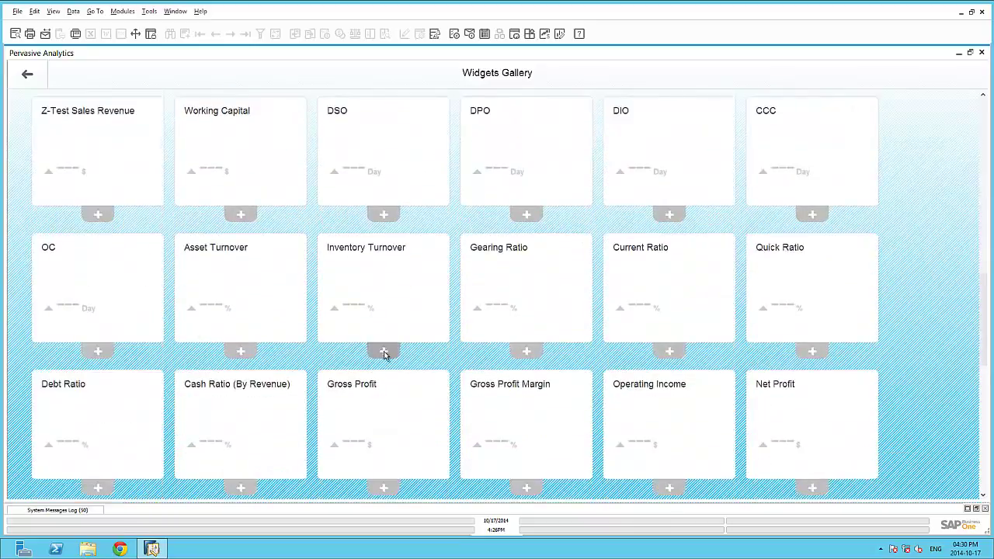
pyautogui.click(382, 349)
pyautogui.scroll(-7, 392, 333)
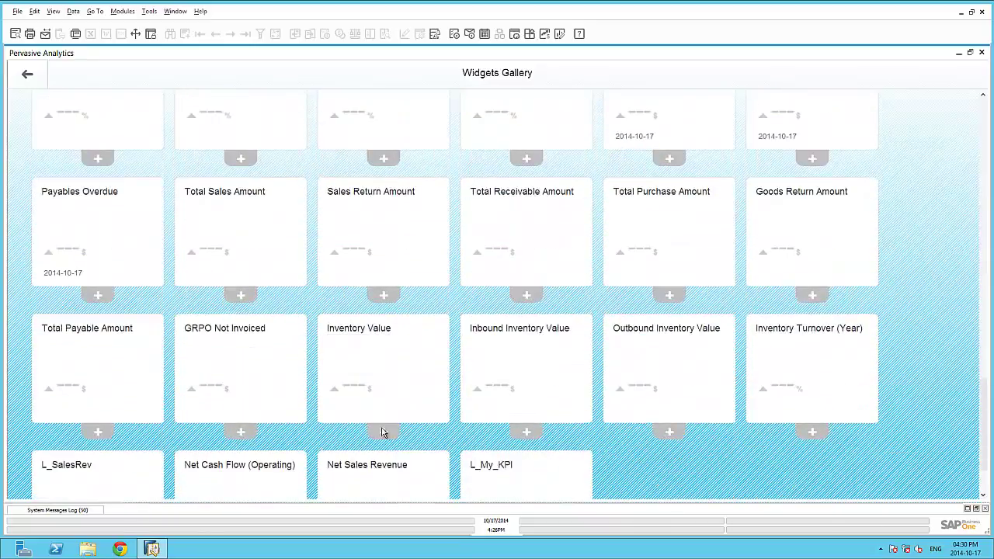
pyautogui.click(384, 431)
pyautogui.click(527, 432)
pyautogui.click(670, 432)
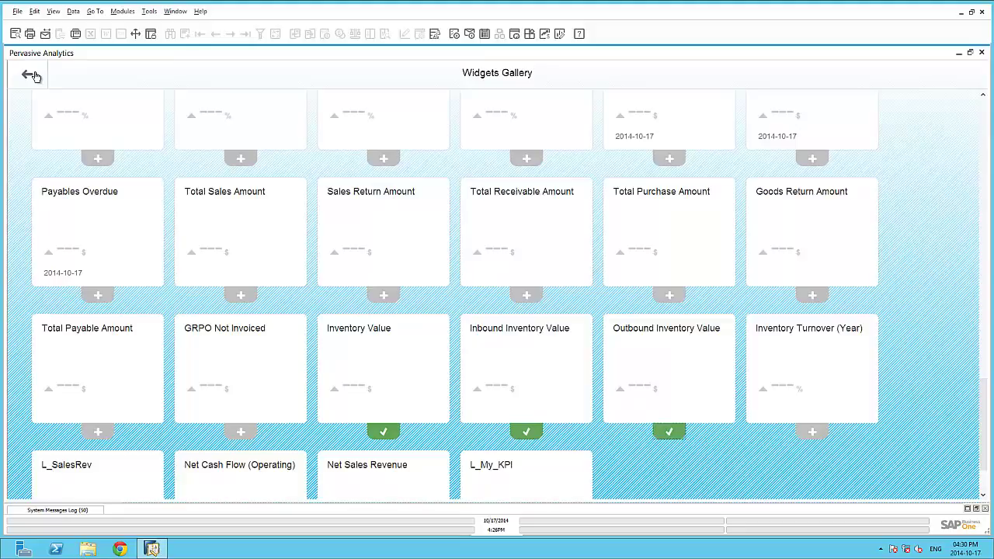
pyautogui.click(33, 75)
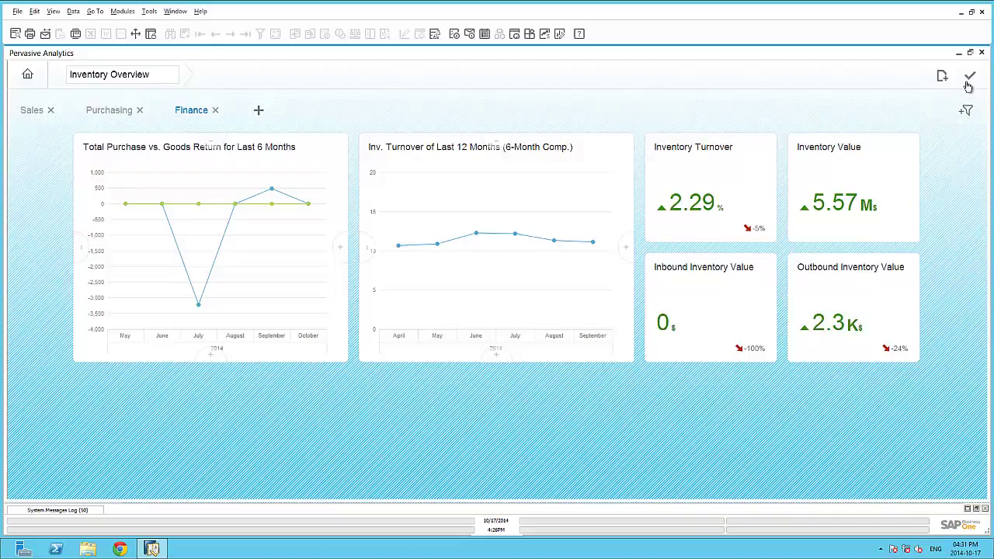
# Save the Inventory Overview dashboard, exit edit mode and close its window
pyautogui.click(970, 80)
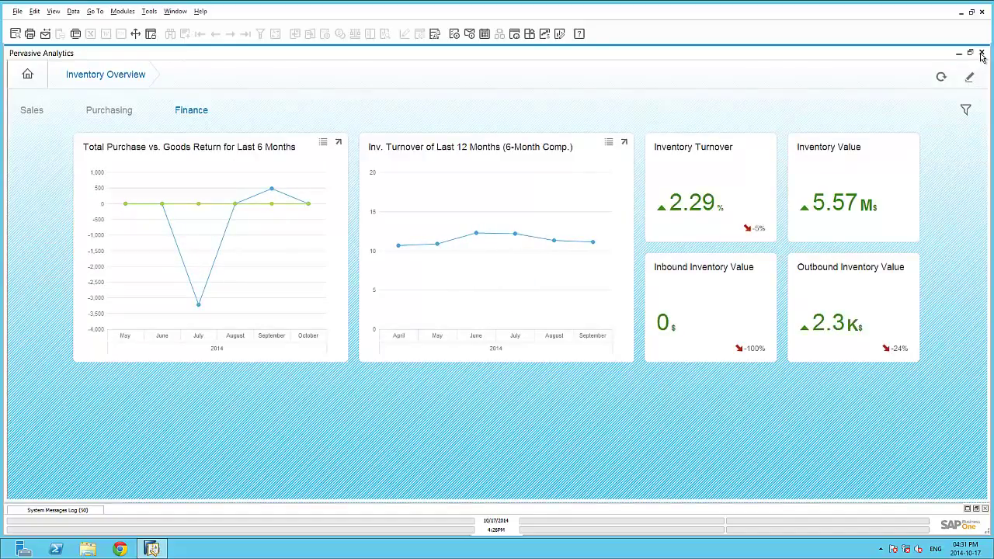
pyautogui.click(982, 54)
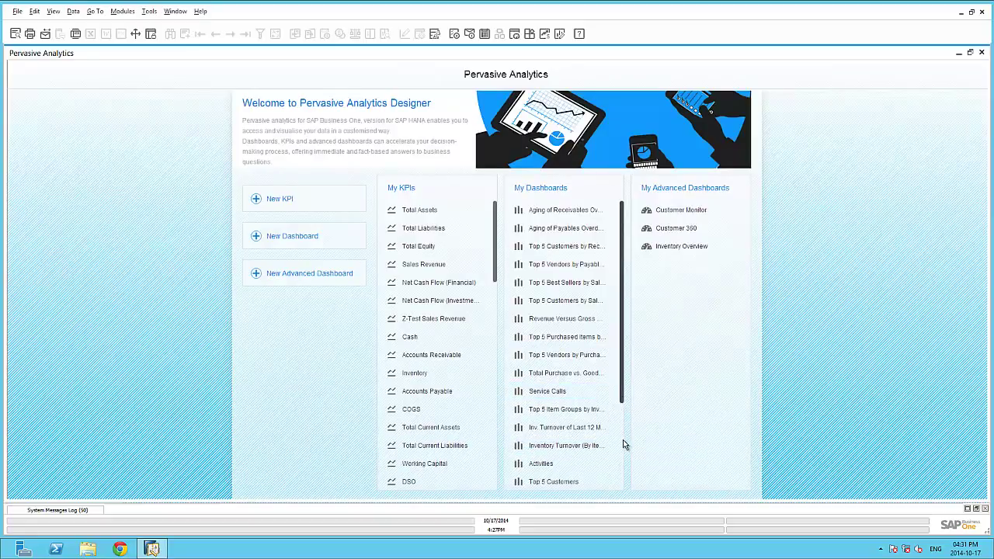
# In Item Balances, add an Open Advanced Dashboard action named Inventory Overview
pyautogui.moveTo(624, 442); pyautogui.dragTo(614, 504)
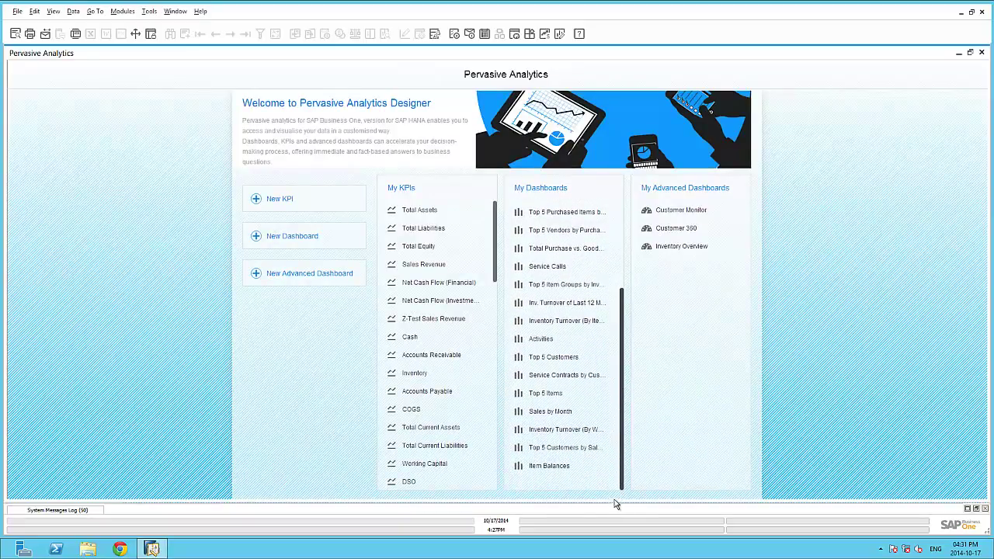
pyautogui.click(554, 473)
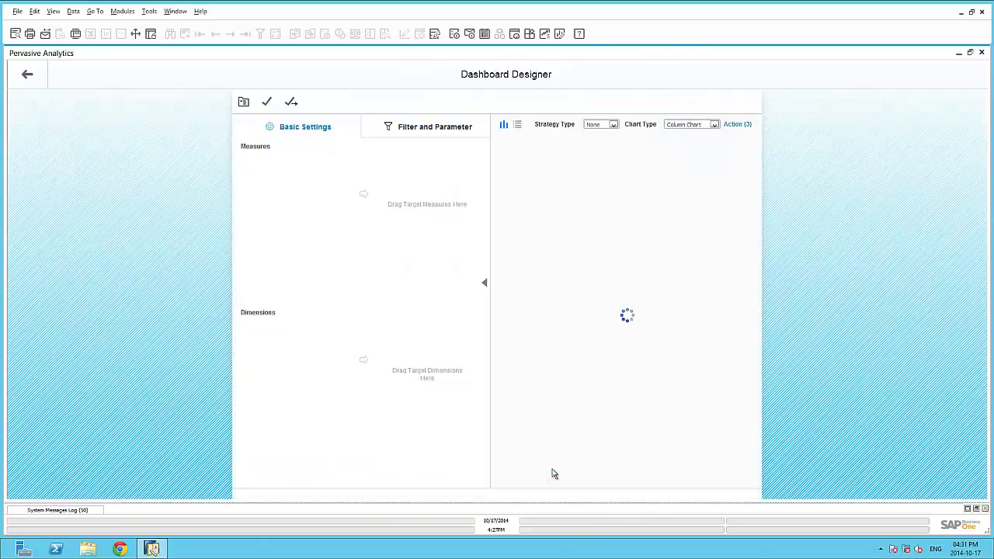
pyautogui.click(735, 126)
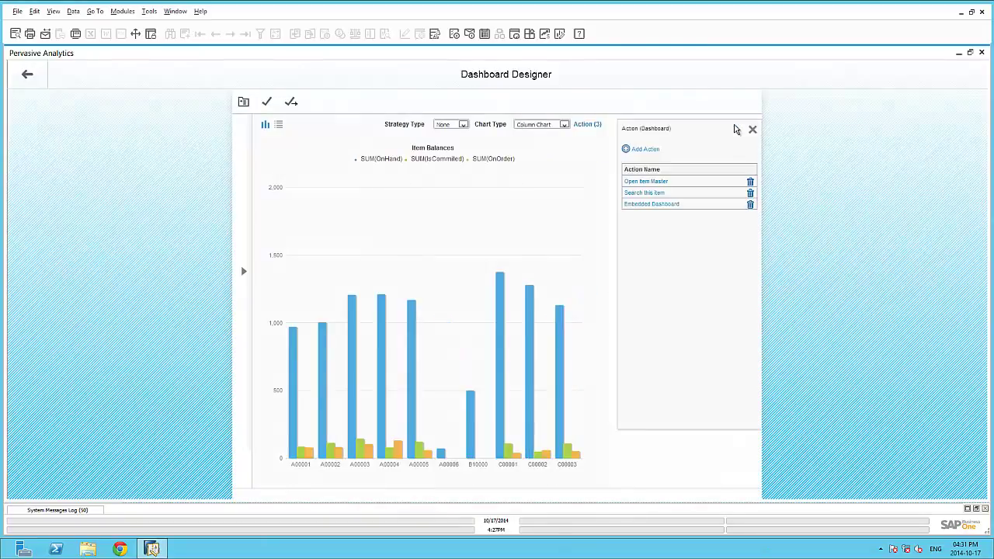
pyautogui.click(647, 150)
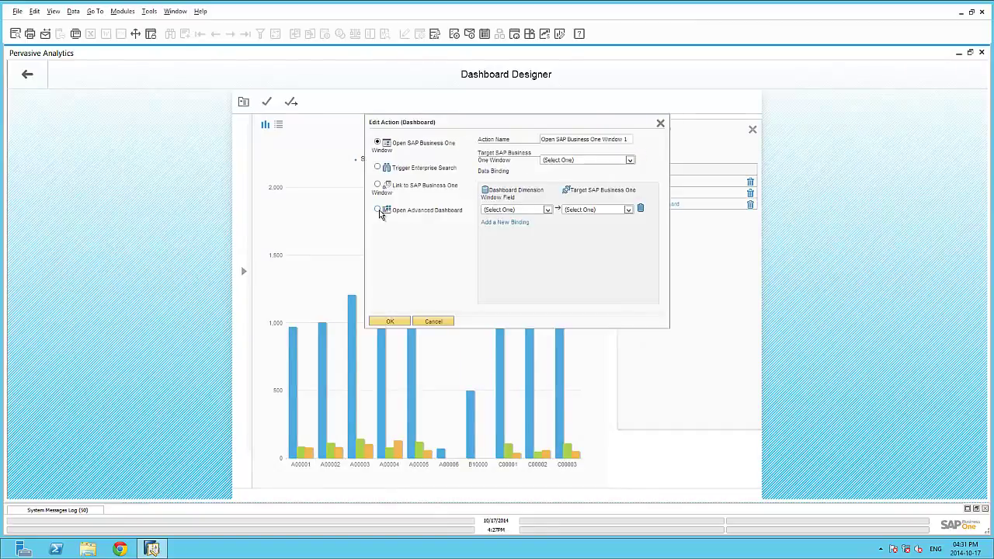
pyautogui.click(379, 211)
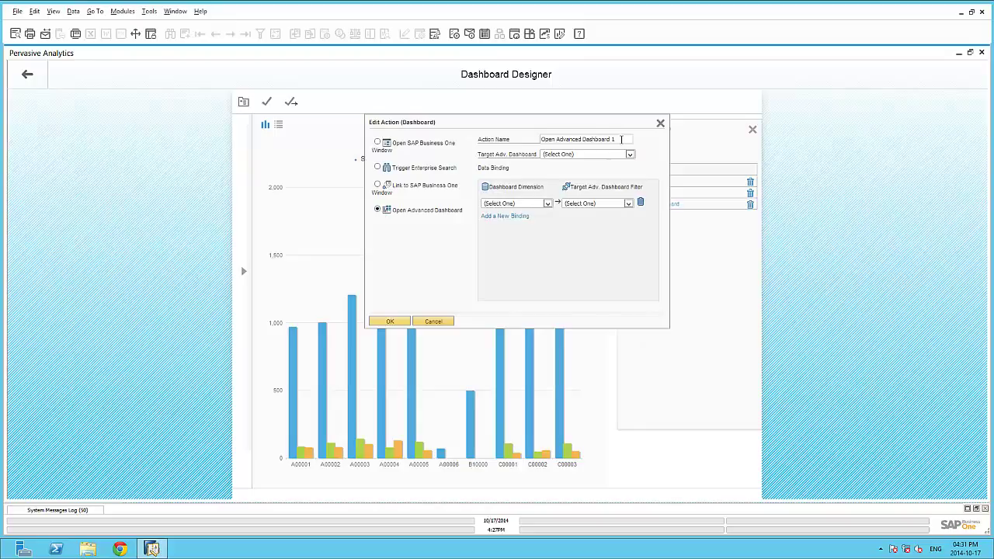
pyautogui.moveTo(622, 139); pyautogui.dragTo(514, 138)
pyautogui.write('Inventory Overview')
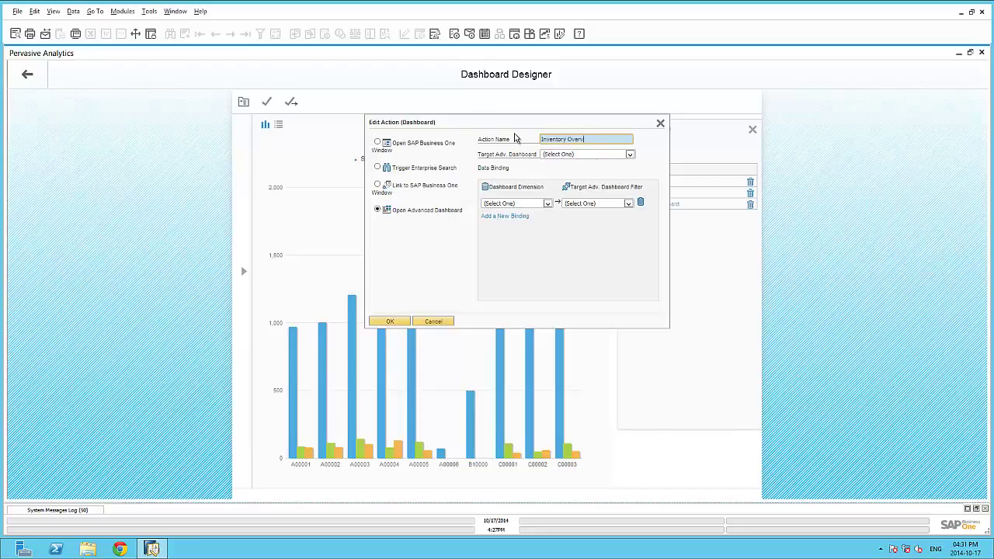
# Target the Inventory Overview dashboard, confirm the action, and save Item Balances
pyautogui.click(607, 157)
pyautogui.click(576, 186)
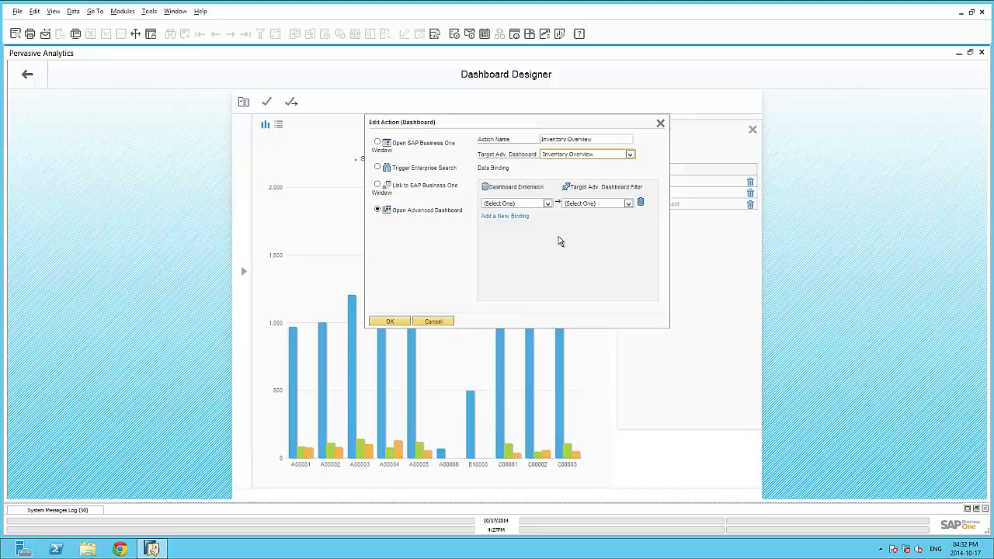
pyautogui.click(397, 321)
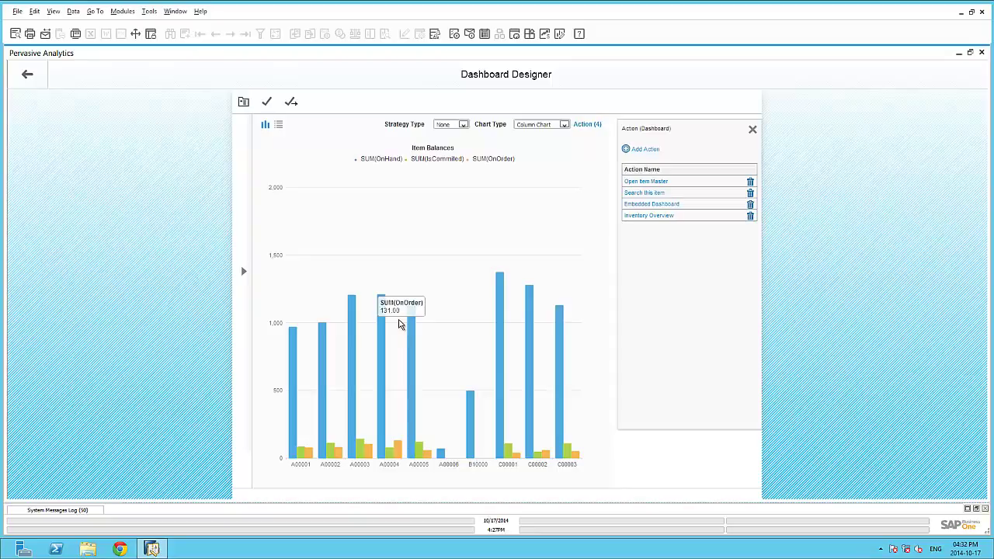
pyautogui.click(267, 103)
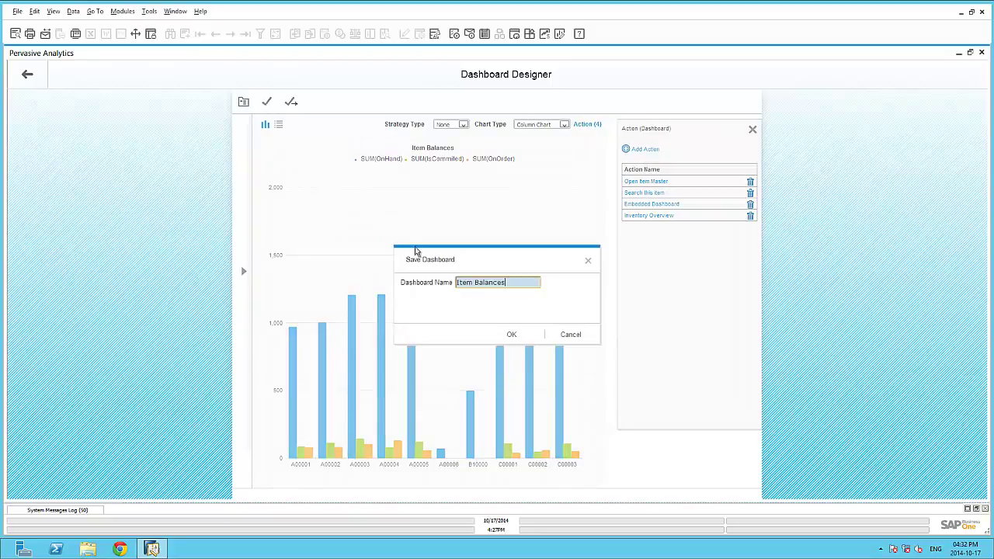
pyautogui.click(508, 334)
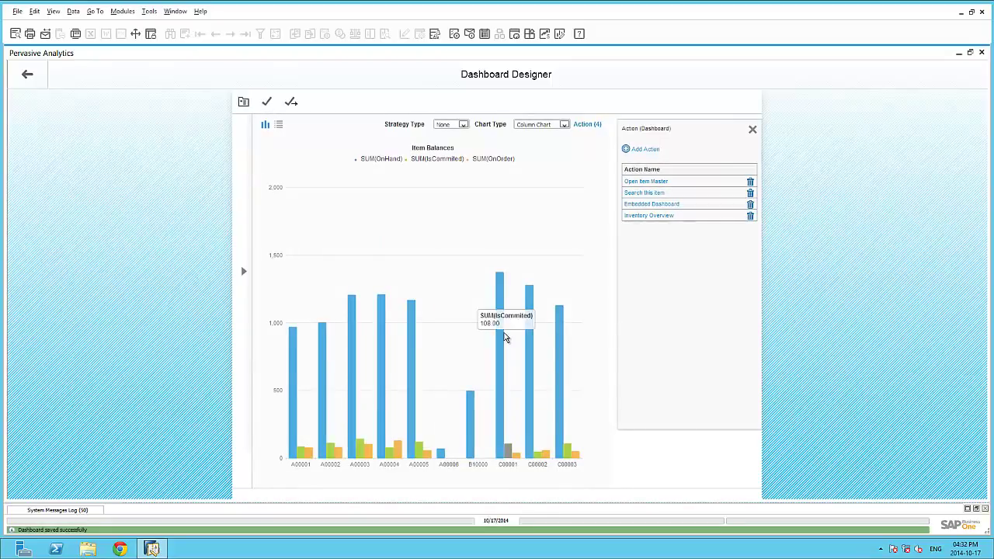
# Launch Inventory Overview from item A00002's bar, view its Purchasing and Finance pages, then close it
pyautogui.click(982, 53)
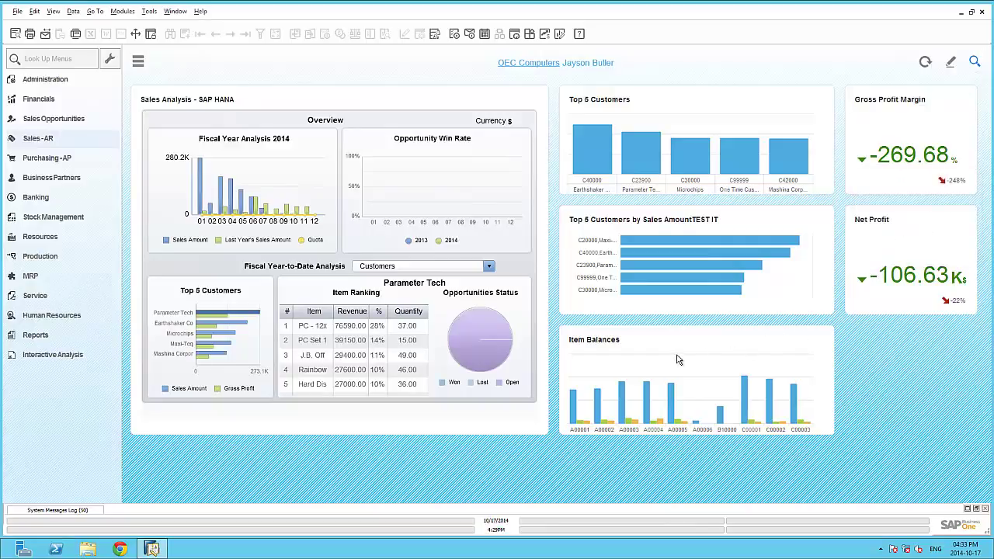
pyautogui.click(601, 411)
pyautogui.click(650, 425)
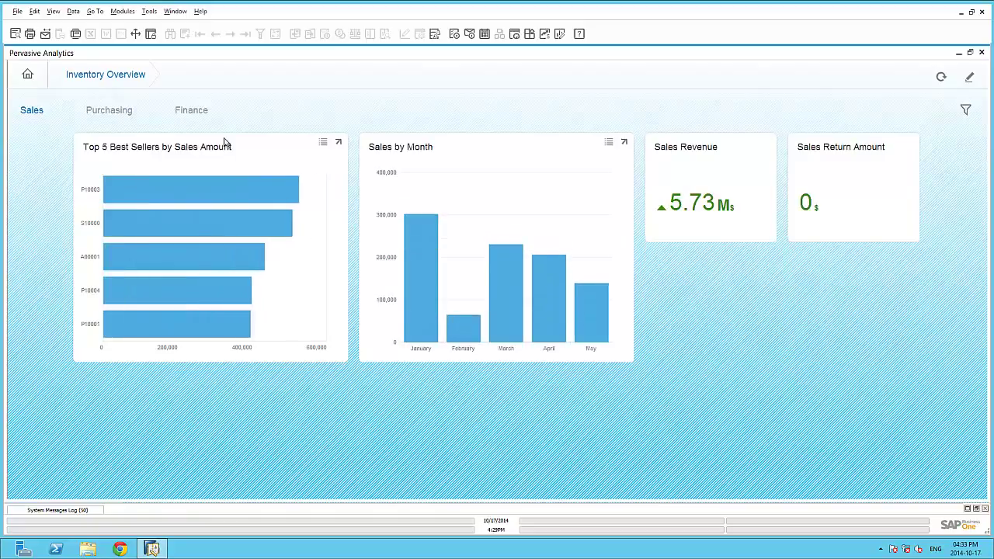
pyautogui.click(124, 115)
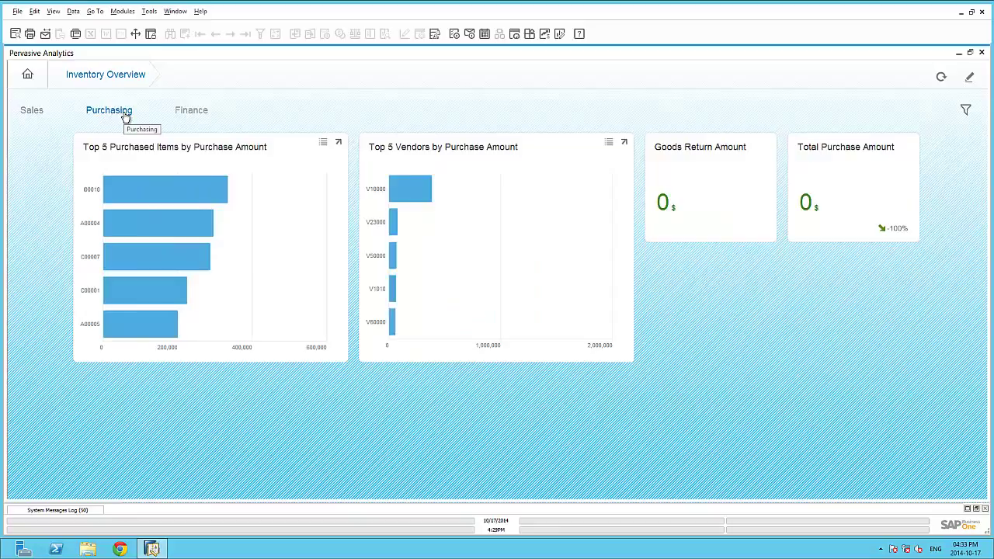
pyautogui.click(196, 116)
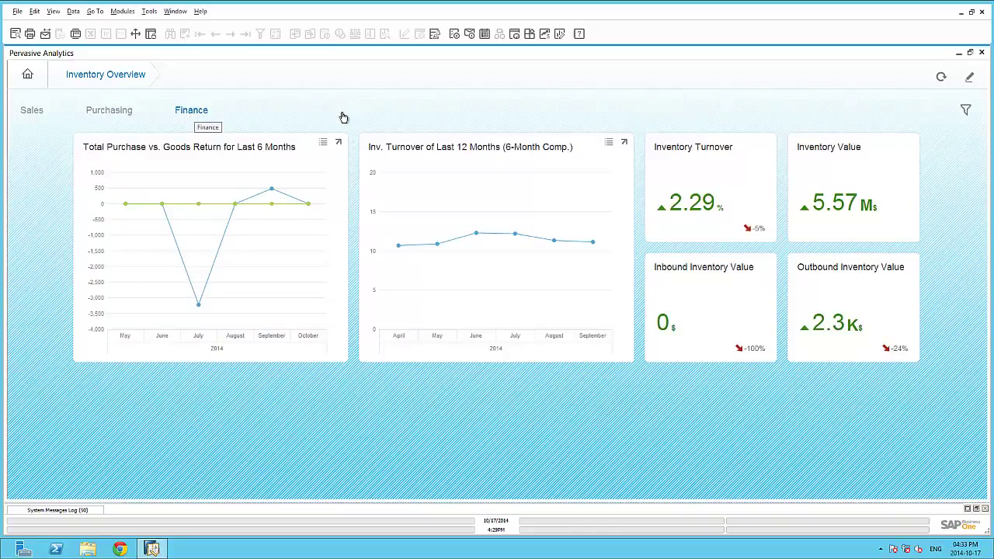
pyautogui.click(981, 55)
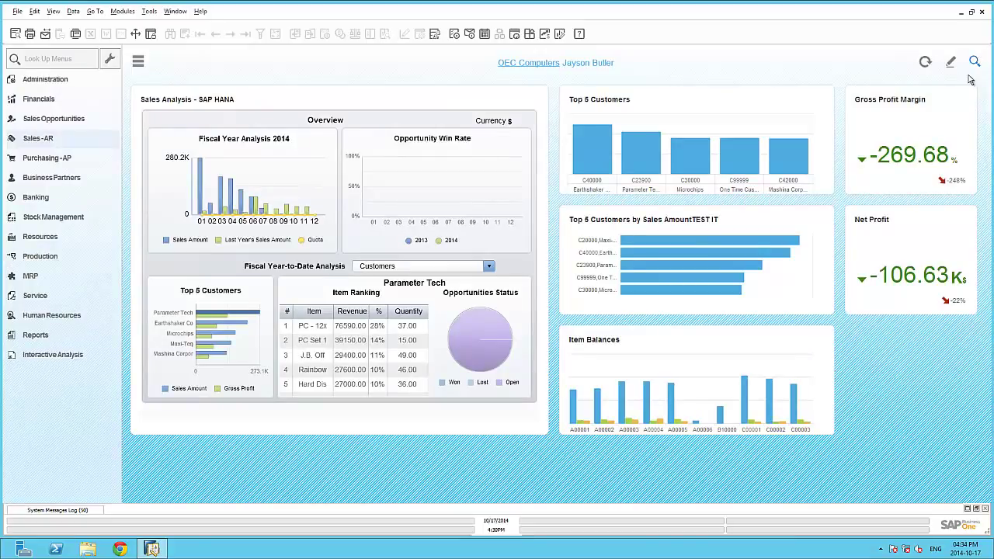
# Launch Sales Revenue Analysis from the Interactive Analysis list in the cockpit menu
pyautogui.click(79, 357)
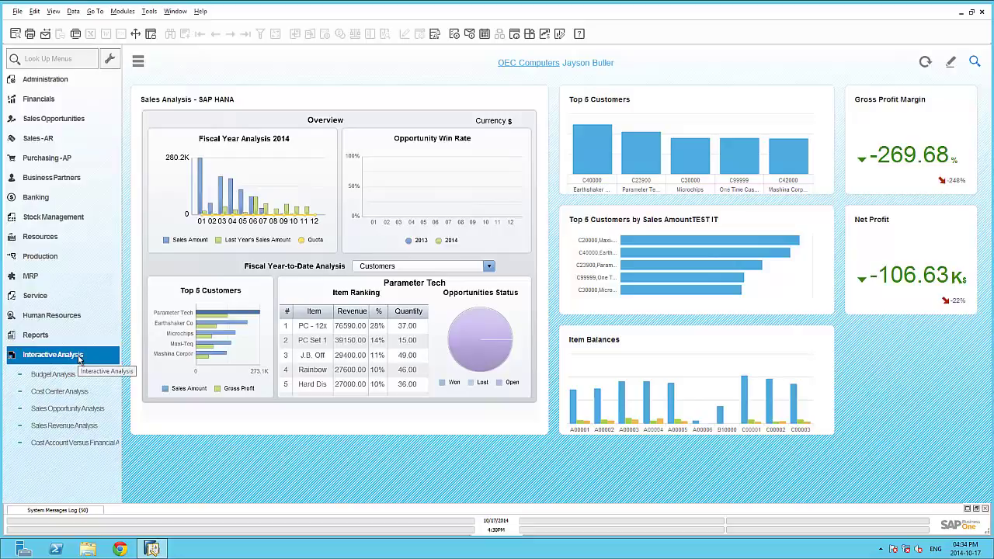
pyautogui.click(78, 426)
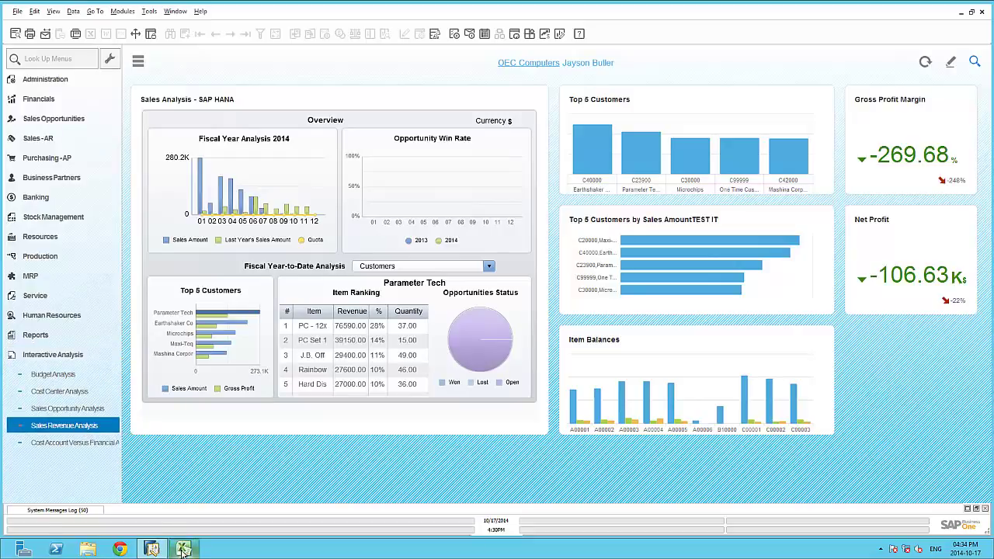
# In the Excel pivot workbook, add Profit Margin % and Revenue (Local Currency) as values
pyautogui.click(185, 550)
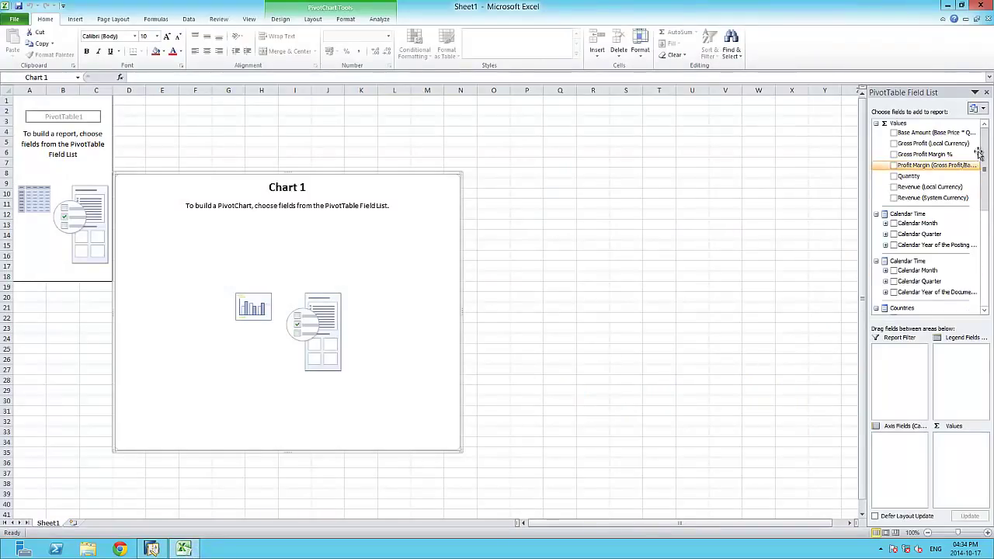
pyautogui.moveTo(988, 146)
pyautogui.mouseDown()
pyautogui.moveTo(989, 243)
pyautogui.moveTo(989, 134)
pyautogui.mouseUp()
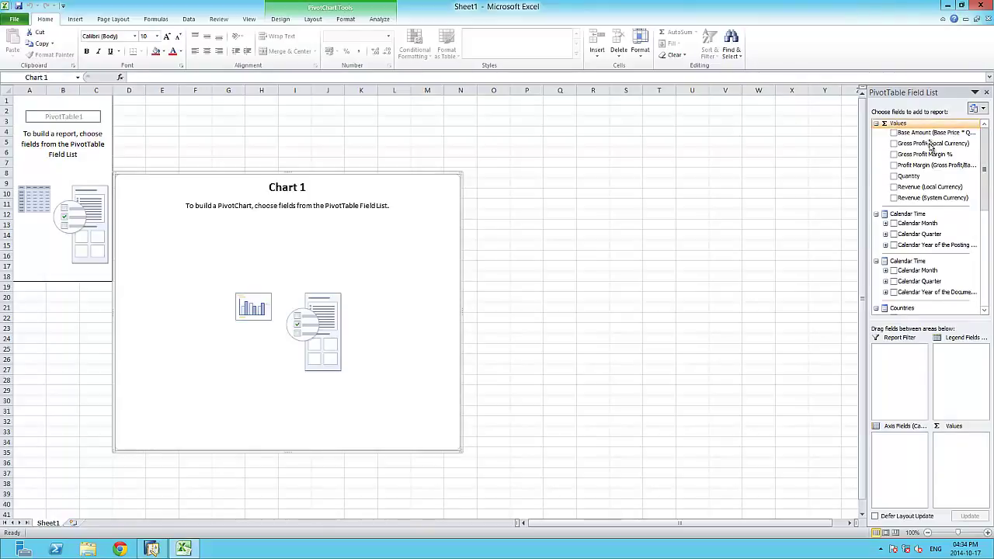
pyautogui.click(894, 165)
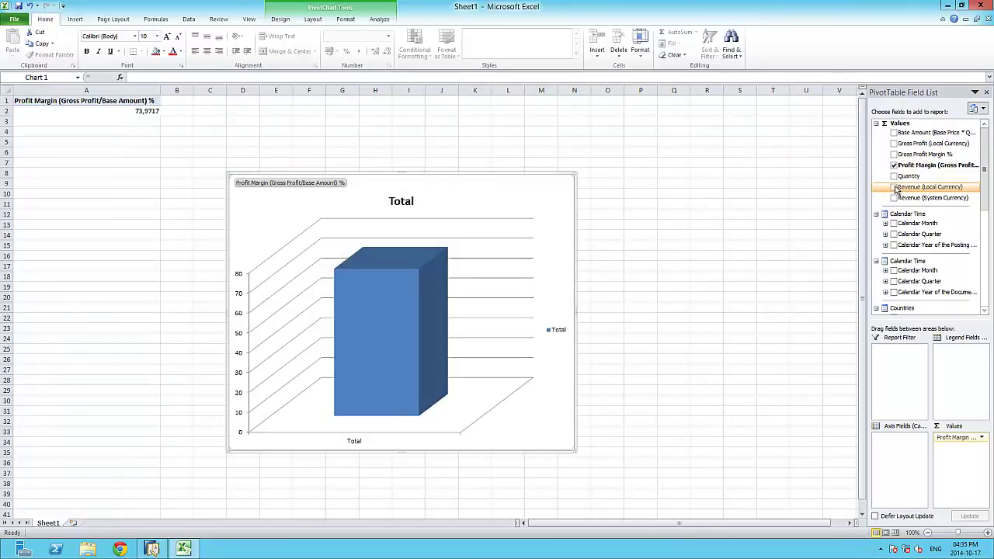
pyautogui.click(894, 187)
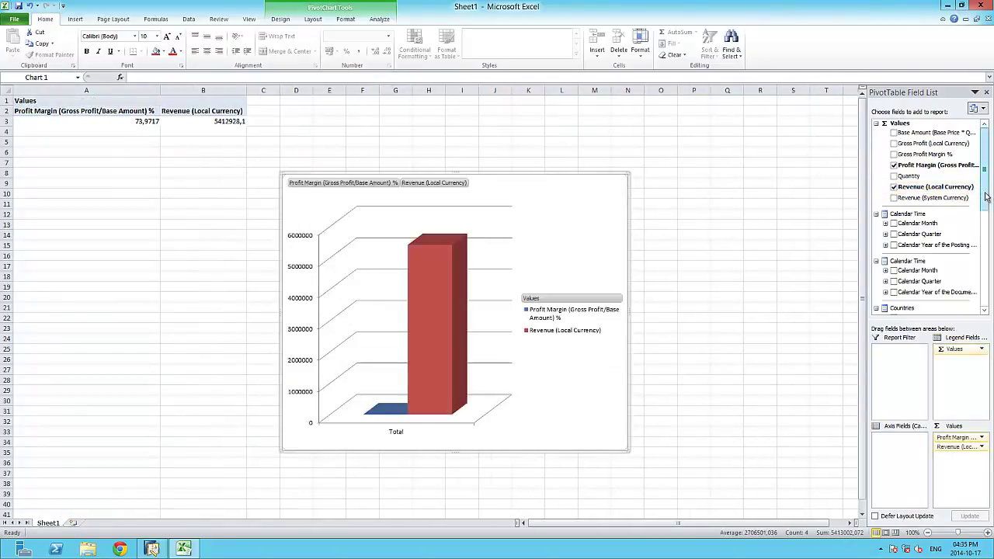
# Break the figures down by Customer Hierarchy and add Sales Employee Name as a report filter
pyautogui.moveTo(985, 203); pyautogui.dragTo(988, 265)
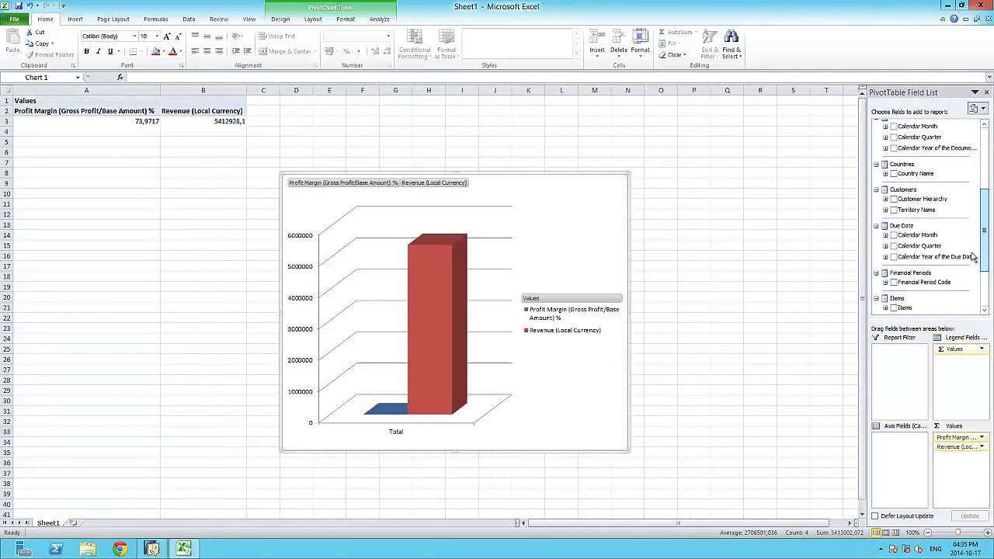
pyautogui.click(895, 197)
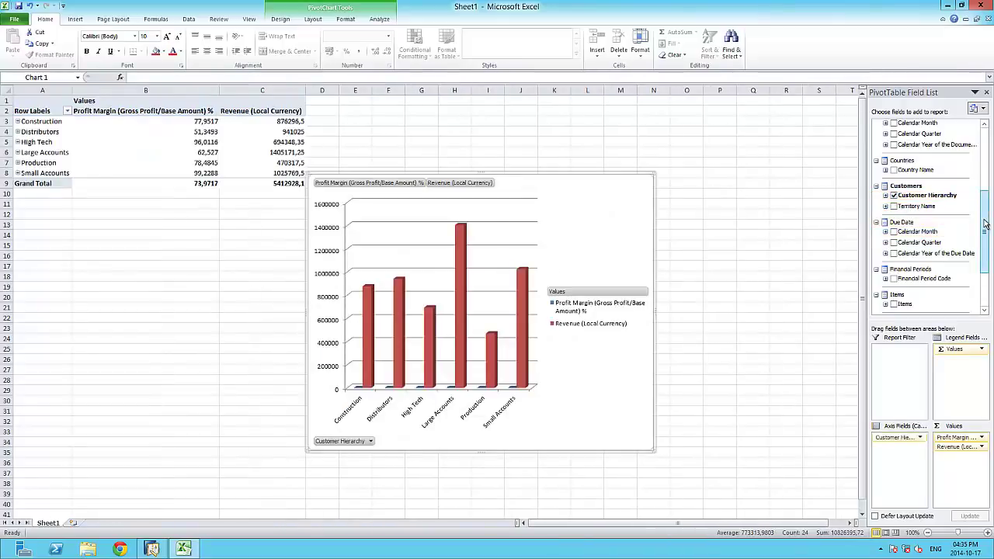
pyautogui.moveTo(985, 224); pyautogui.dragTo(989, 264)
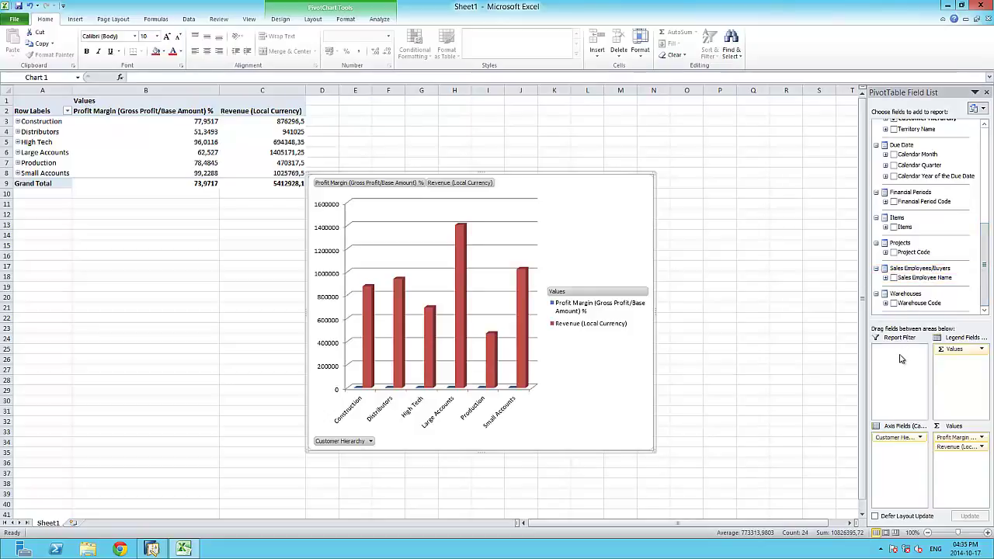
pyautogui.click(895, 278)
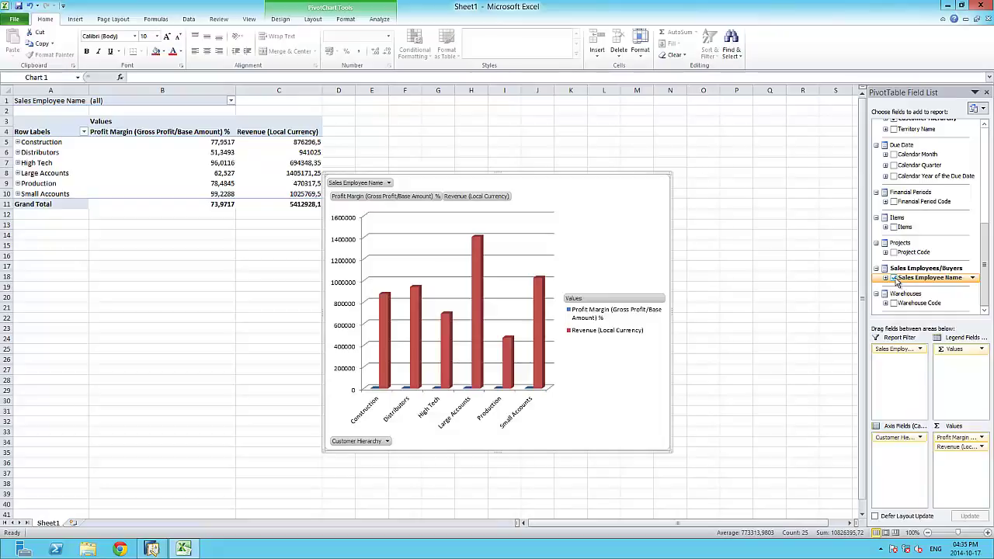
pyautogui.click(229, 106)
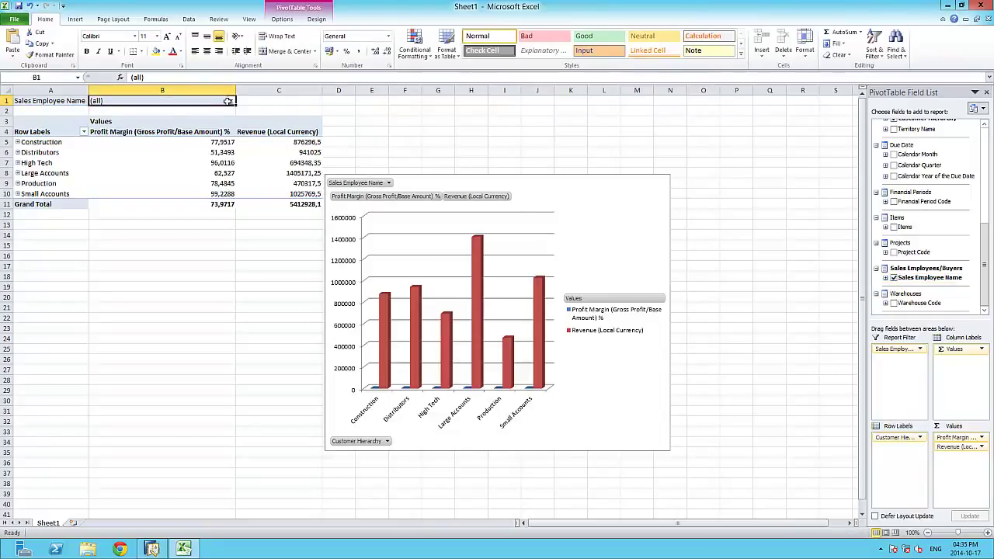